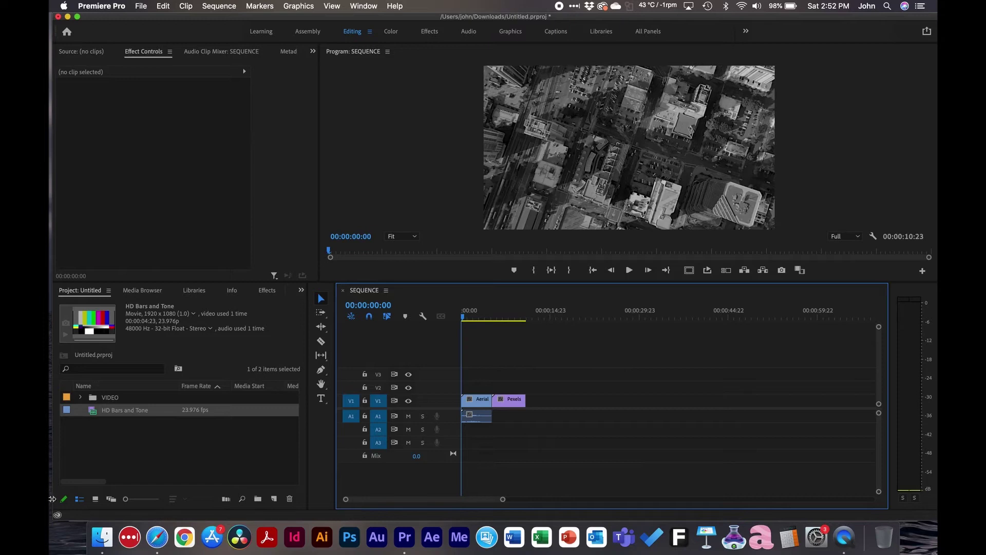
In Finder, open Premiere Pro Transitions 5.0 Update > Advanced Premiere Pro Transitions, then return to Premiere Pro.
left_click(101, 536)
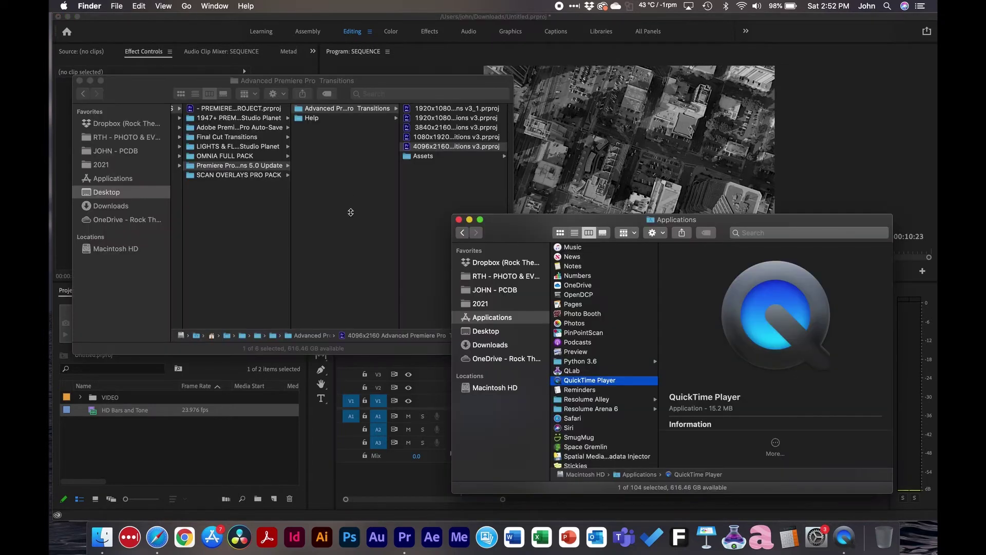
left_click(351, 212)
left_click(238, 219)
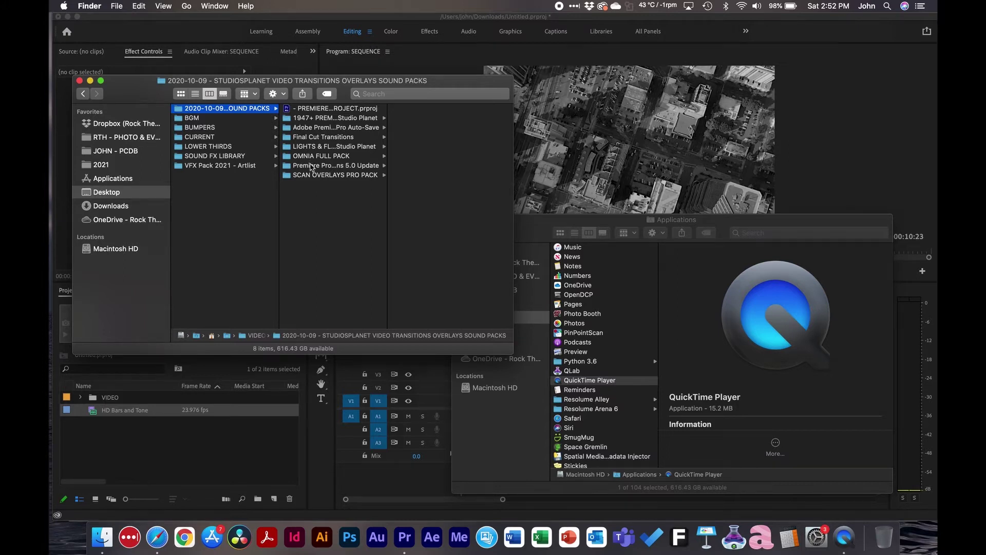
left_click(313, 166)
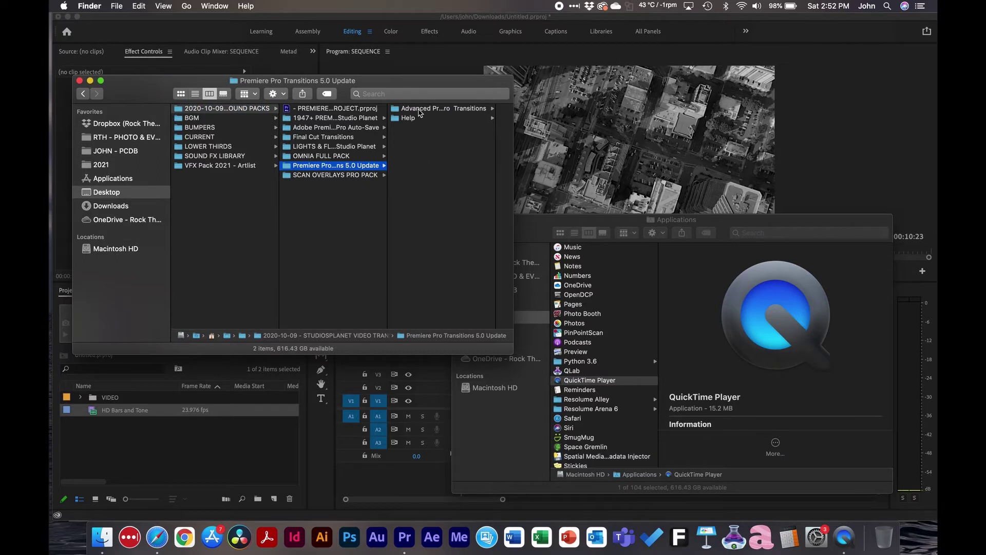
left_click(419, 109)
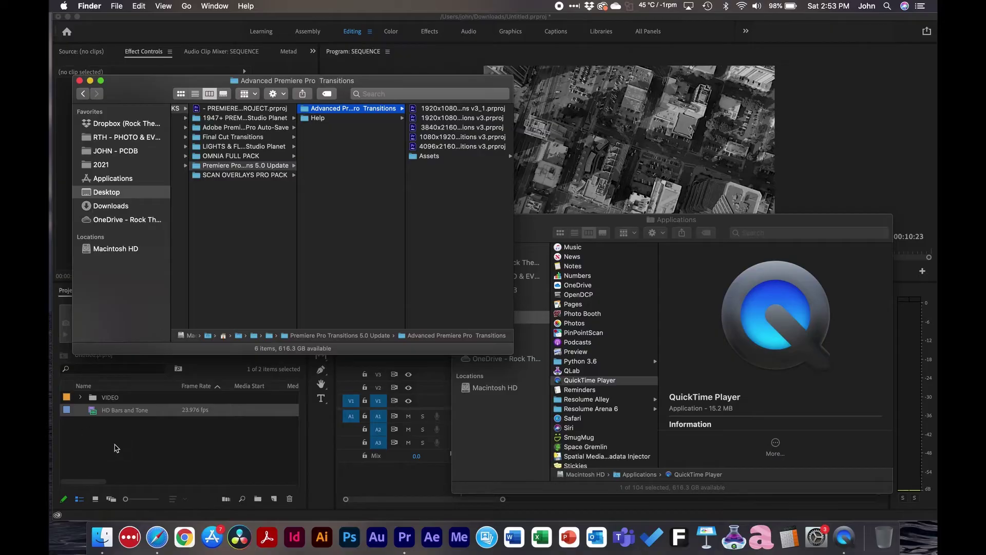
left_click(117, 447)
Import the PREMIERE PRO PRESET PROJECT file from Desktop > VIDEO PROJECTS > 2020-10-09 pack.
left_click(149, 453)
left_click(148, 6)
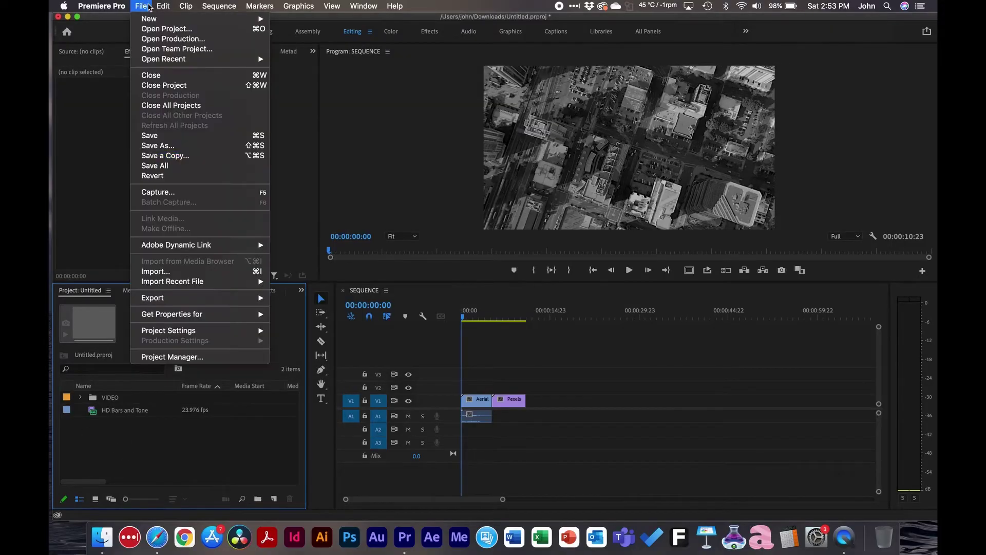
left_click(156, 271)
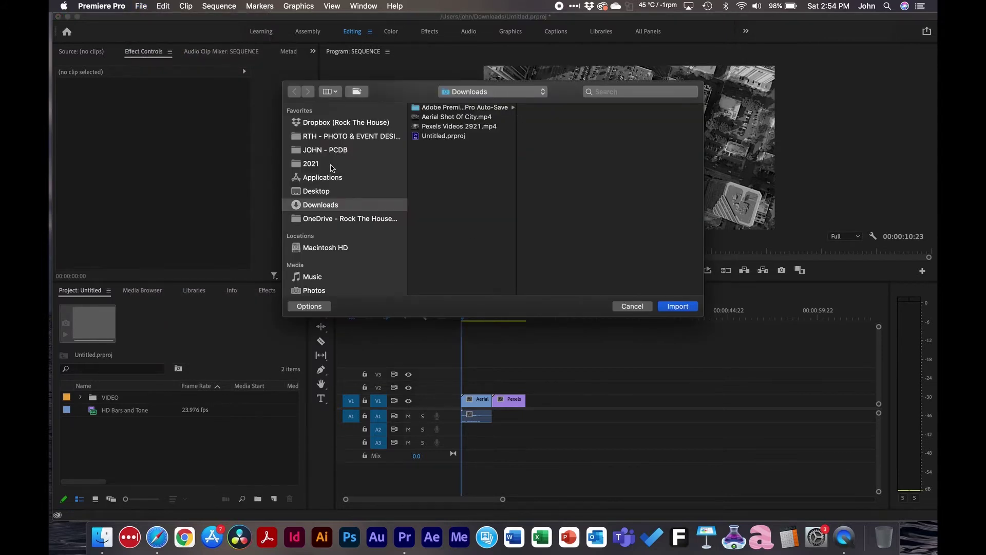
left_click(323, 191)
left_click(447, 136)
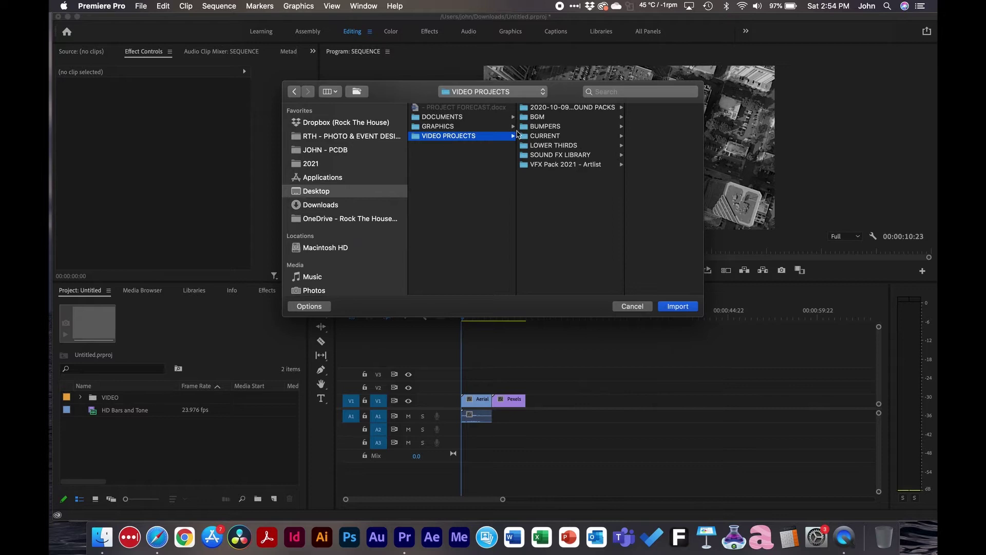
left_click(579, 108)
left_click(653, 107)
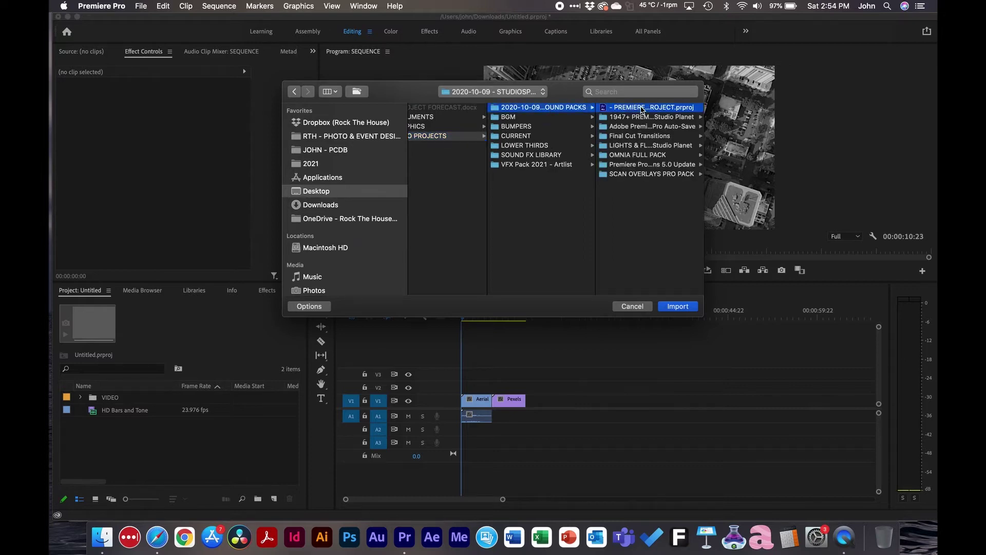
left_click(678, 306)
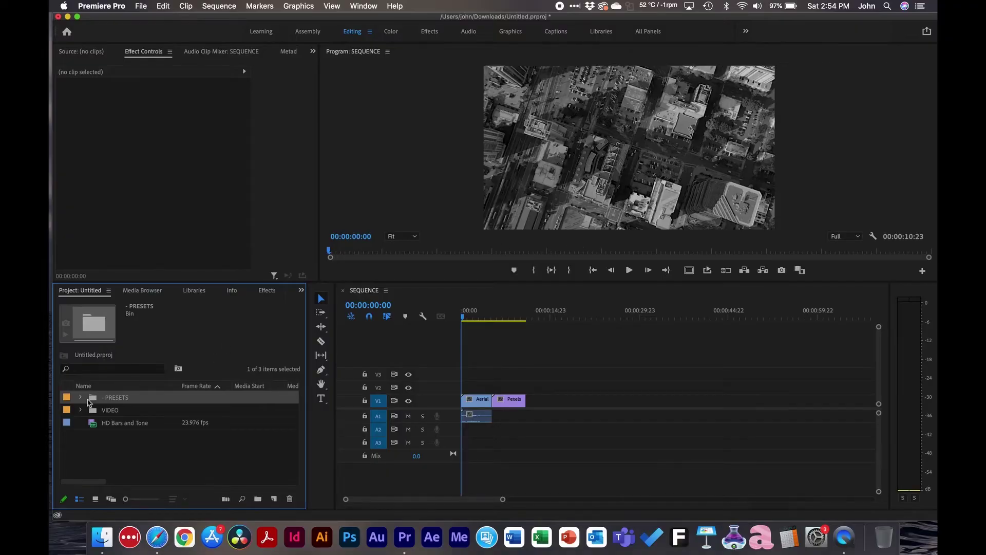
Delete HD Bars and Tone from the project.
left_click(122, 445)
left_click(106, 423)
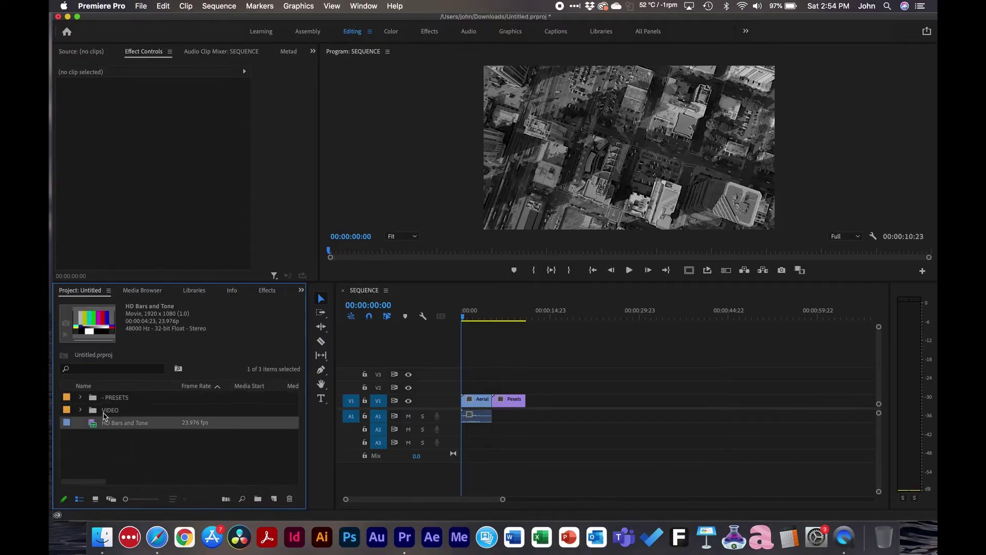
left_click(106, 408)
left_click(92, 429)
key("Delete")
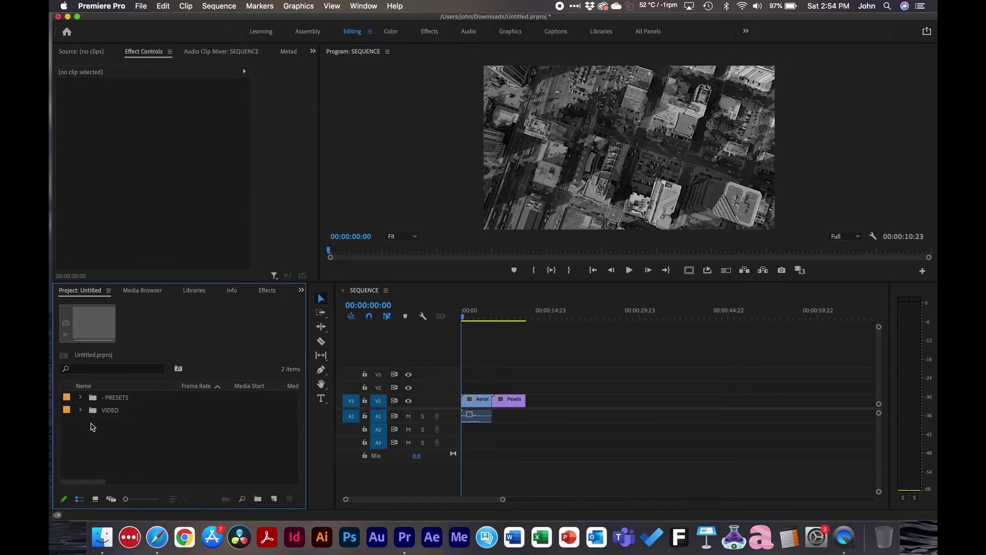
Expand the VIDEO and PRESETS bins and maximize the Project panel.
left_click(93, 412)
left_click(80, 409)
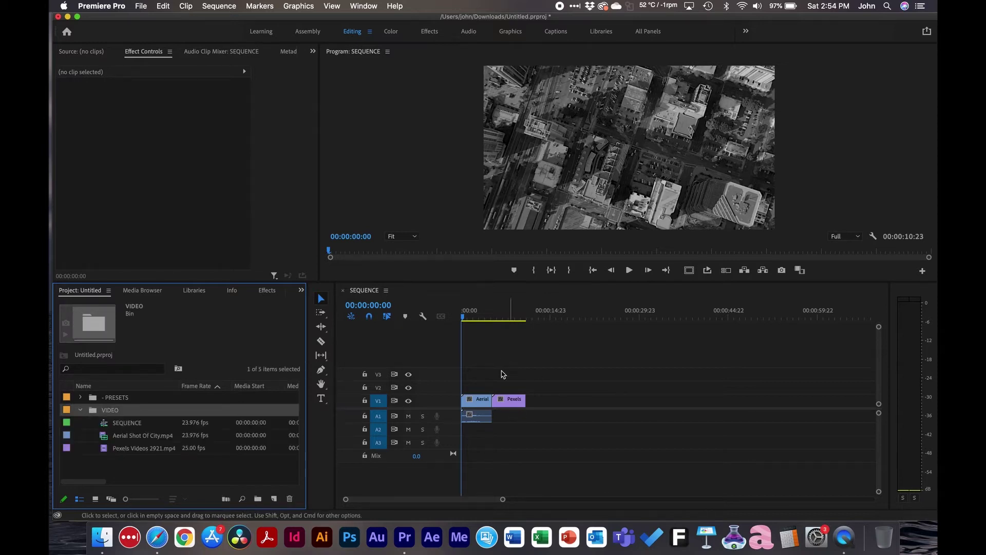
left_click(127, 400)
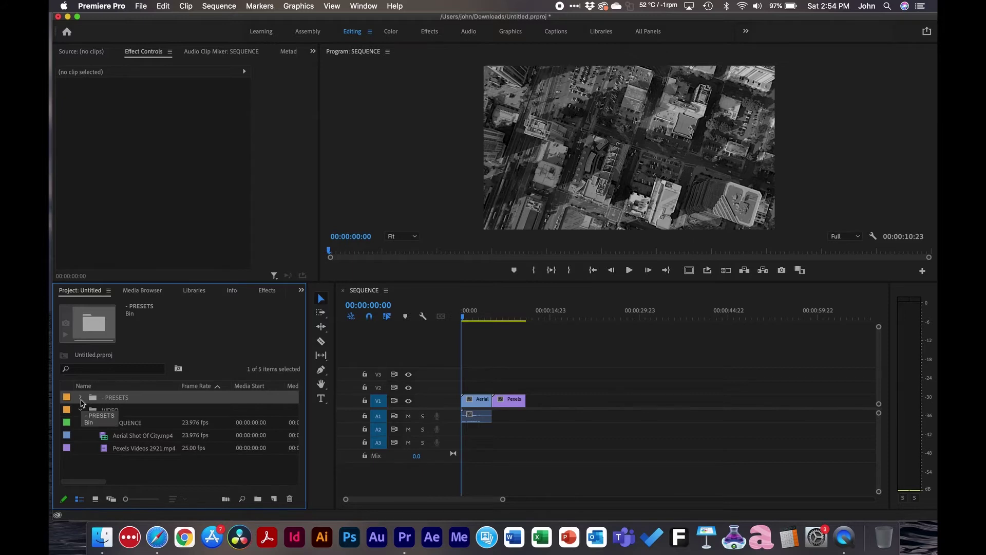
left_click(80, 399)
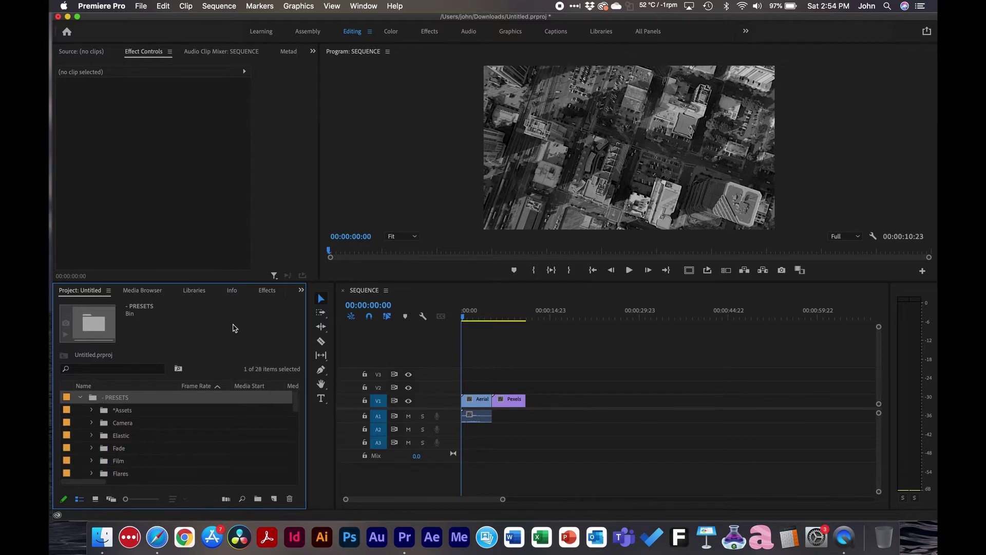
key("grave")
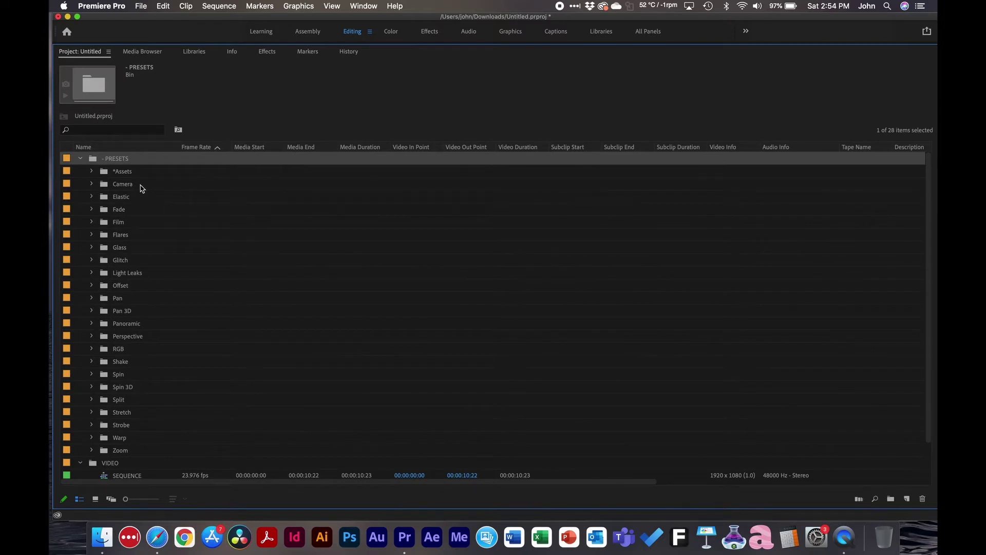
Expand the Camera bin, widen the Name column, and browse its Camera Snapshot presets.
left_click(122, 173)
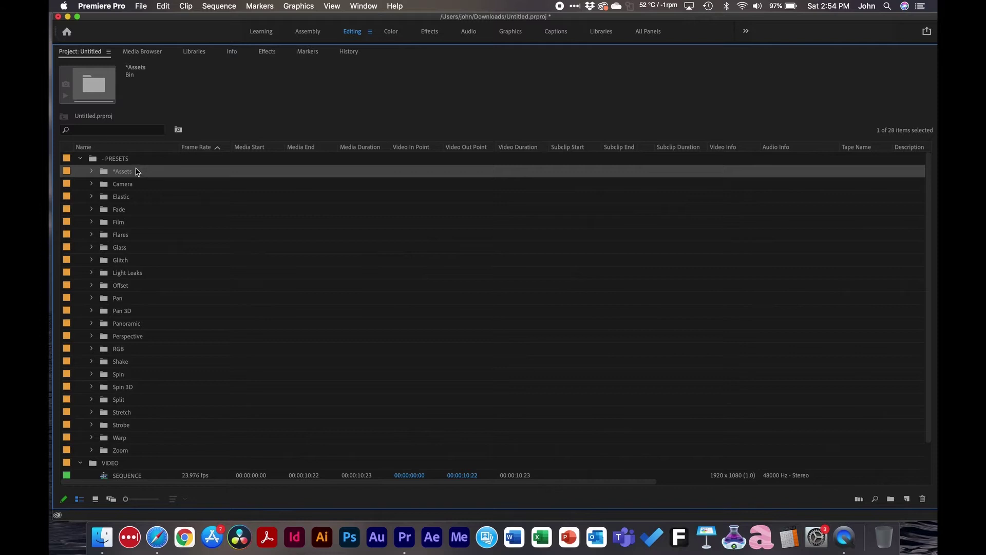
left_click(119, 186)
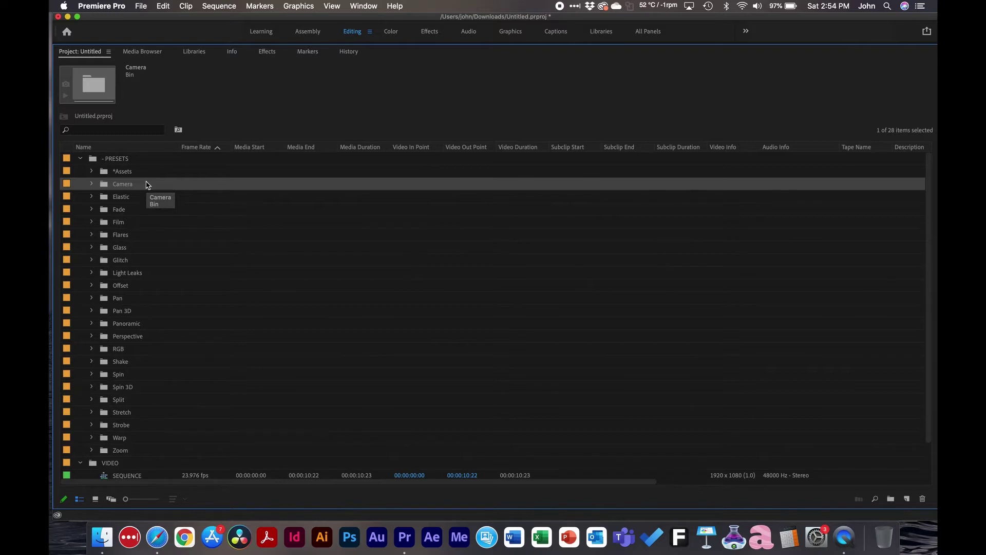
left_click(92, 184)
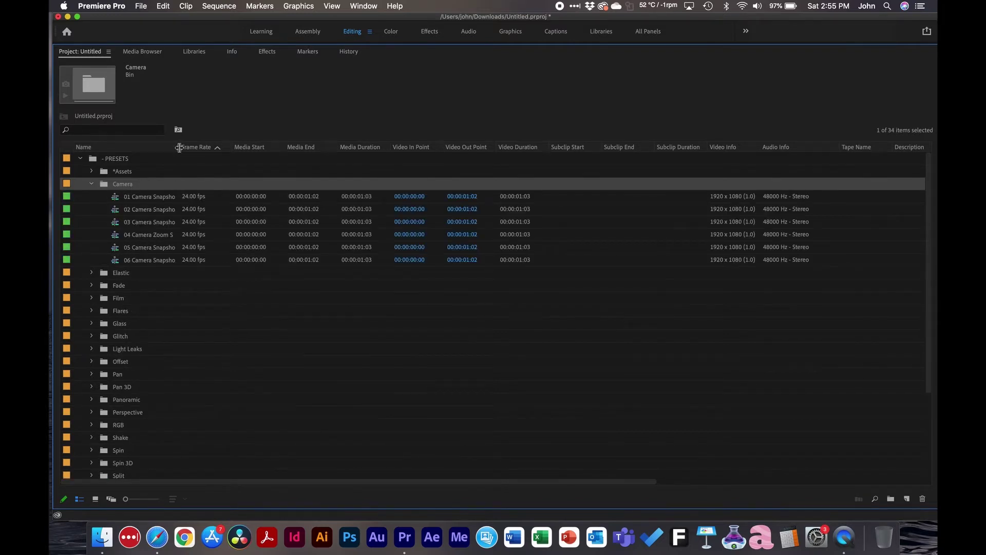
left_click_drag(179, 147, 247, 165)
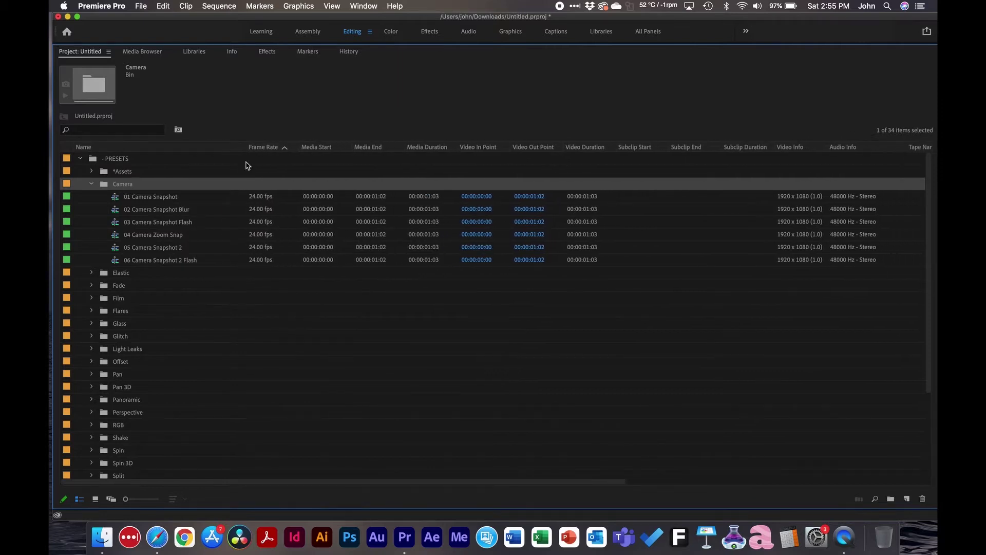
left_click(153, 198)
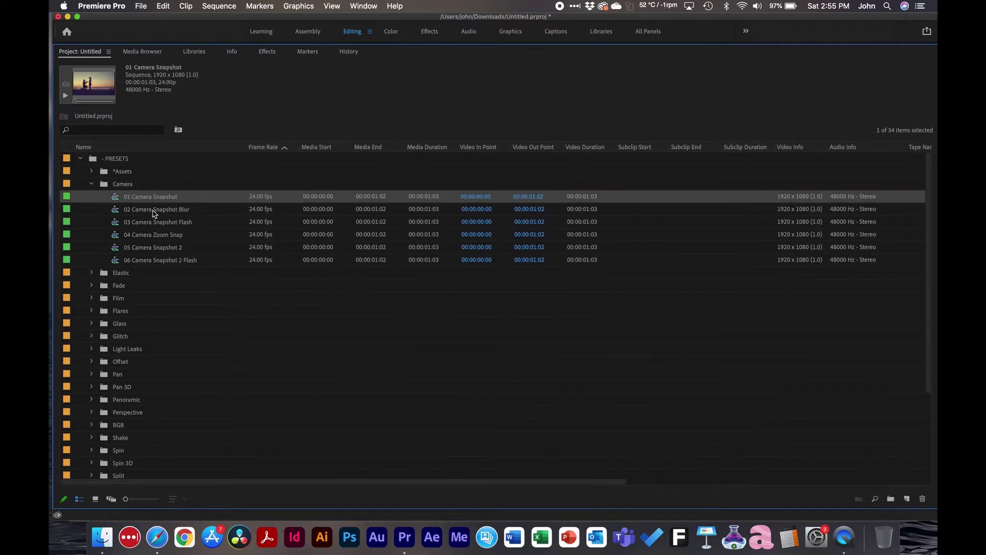
left_click(162, 235)
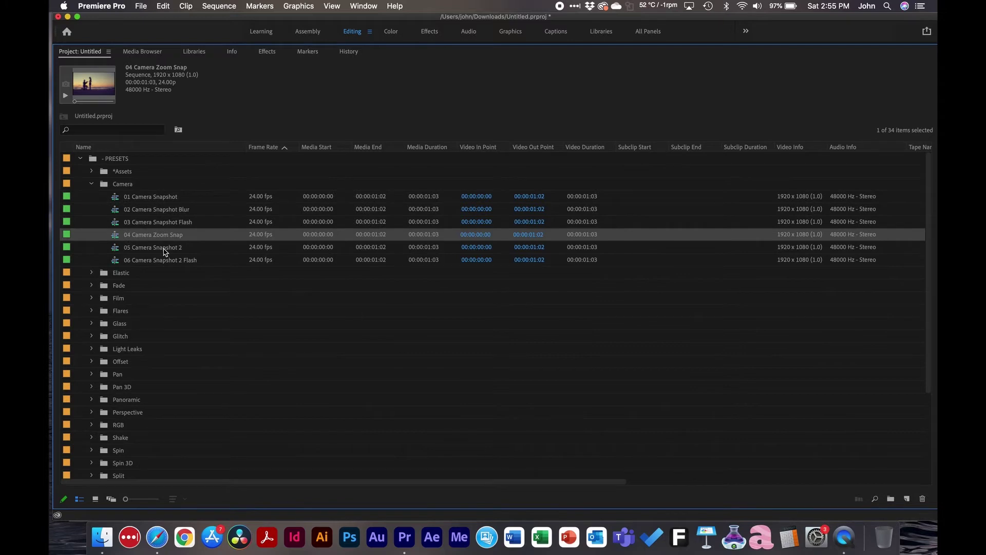
left_click(164, 248)
left_click(163, 261)
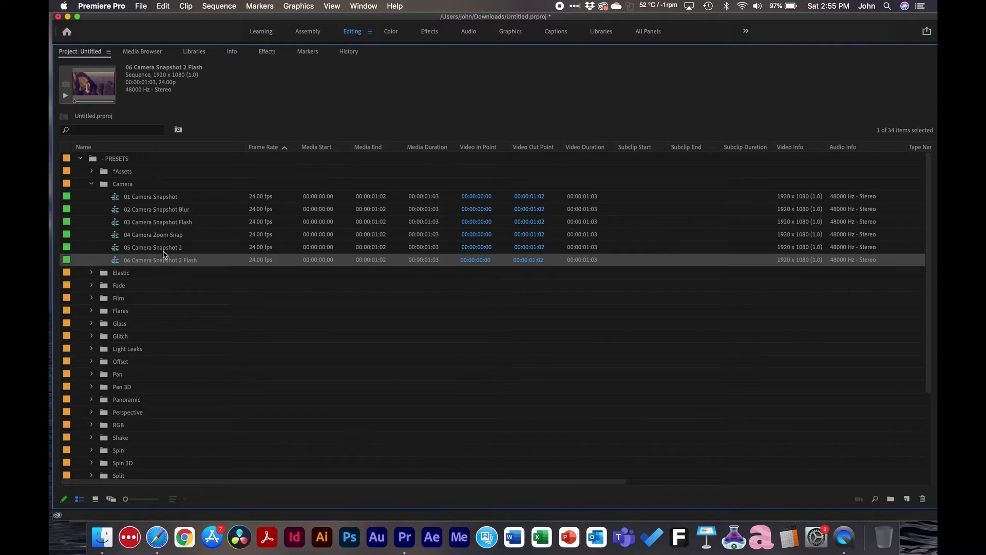
Expand the Zoom bin and its 01 Normal presets and scroll through them.
scroll(164, 269, "down", 1)
scroll(163, 269, "down", 2)
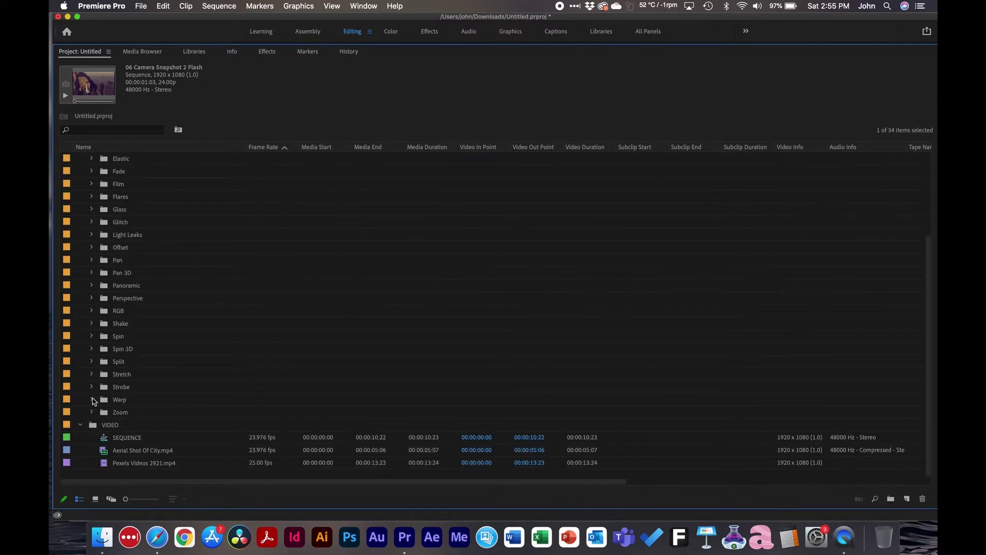
left_click(91, 412)
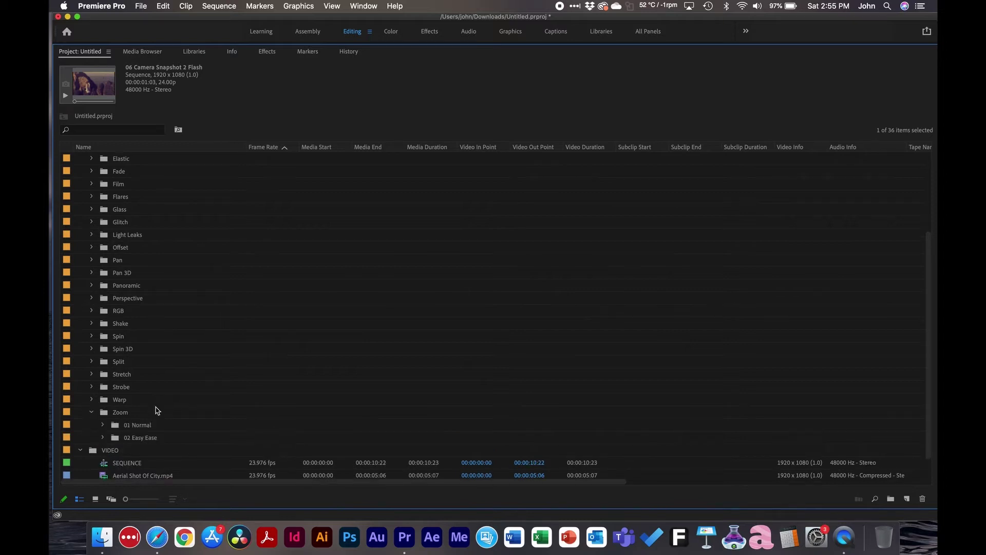
left_click(102, 425)
scroll(165, 426, "down", 1)
scroll(164, 427, "down", 1)
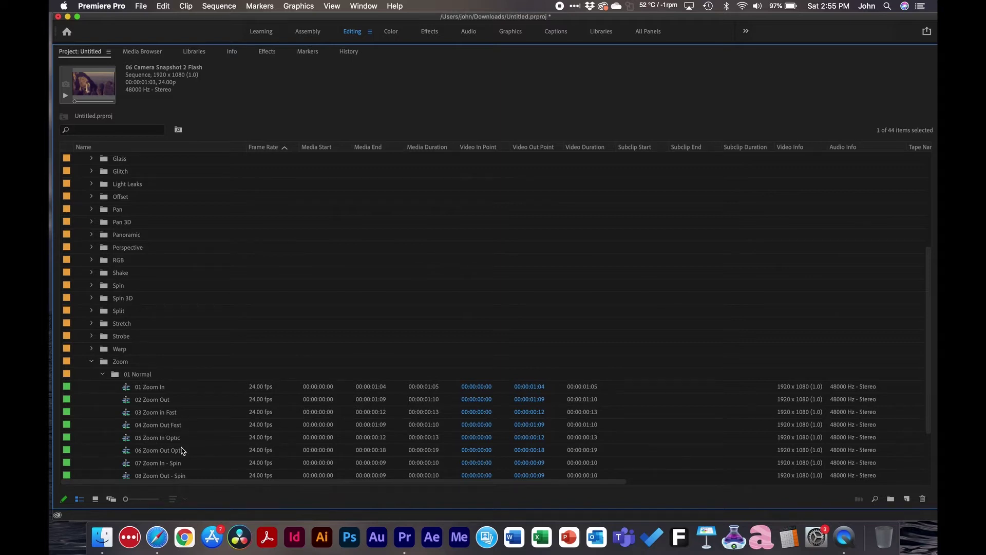
scroll(182, 450, "down", 3)
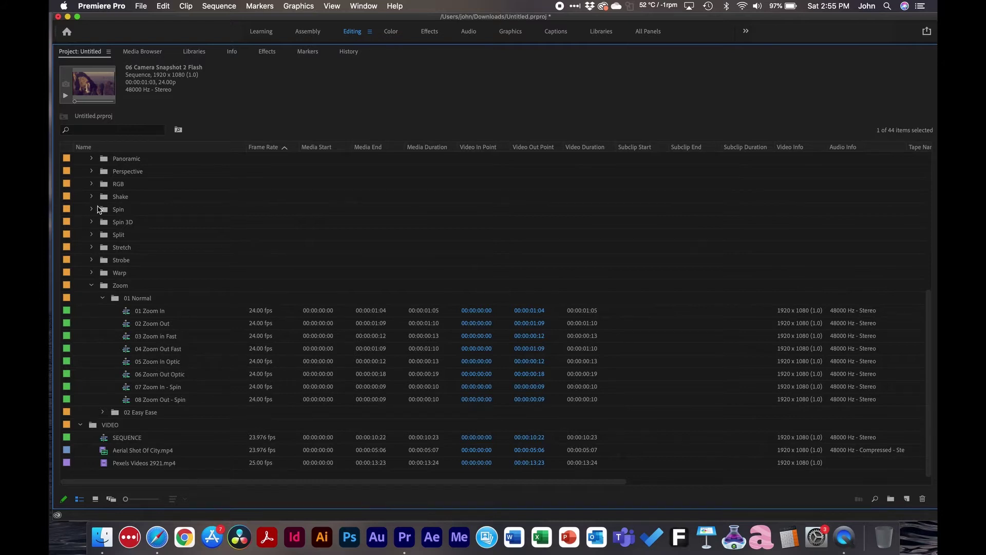
scroll(123, 251, "up", 2)
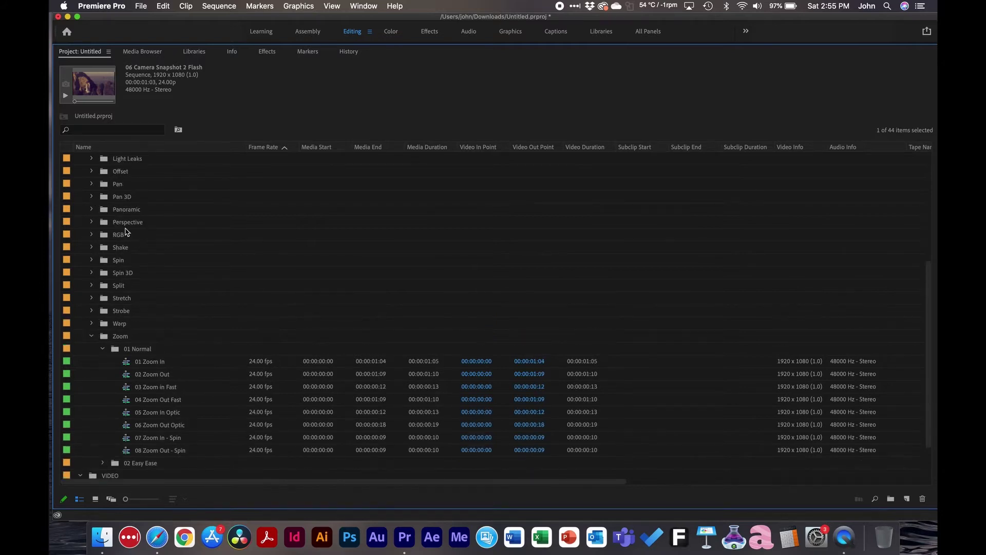
Check the Pan bin, collapse Pan and Zoom, and open 01 Camera Snapshot.
left_click(92, 185)
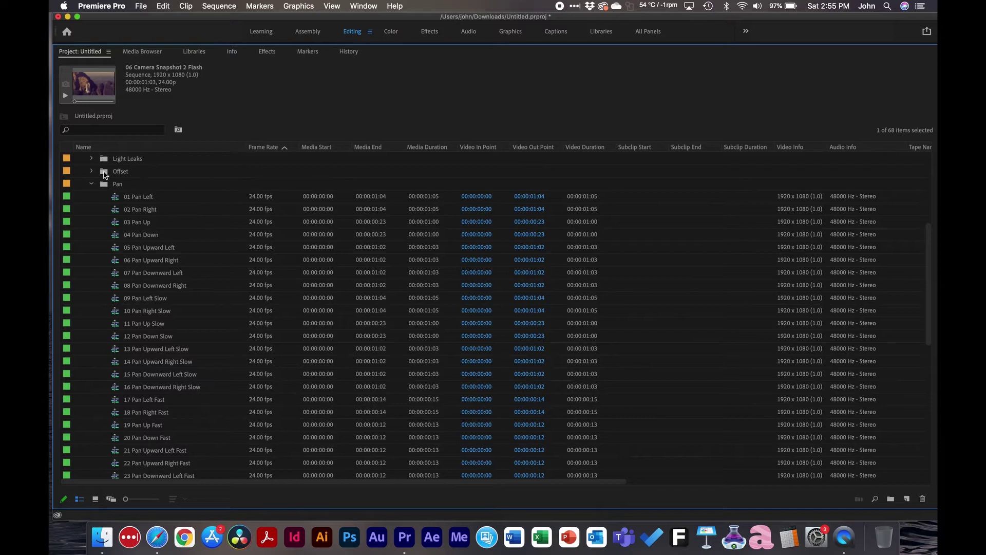
left_click(93, 183)
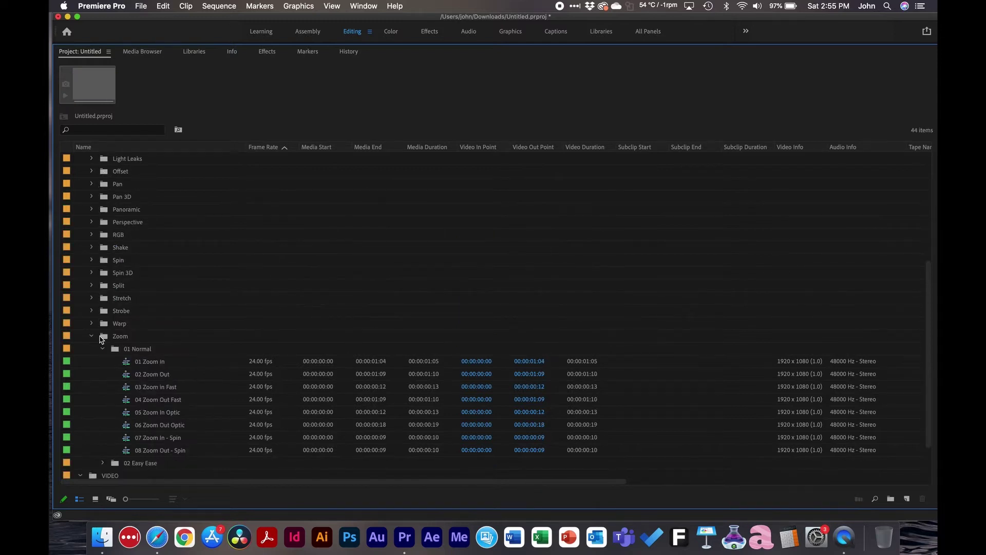
left_click(91, 338)
scroll(105, 331, "up", 5)
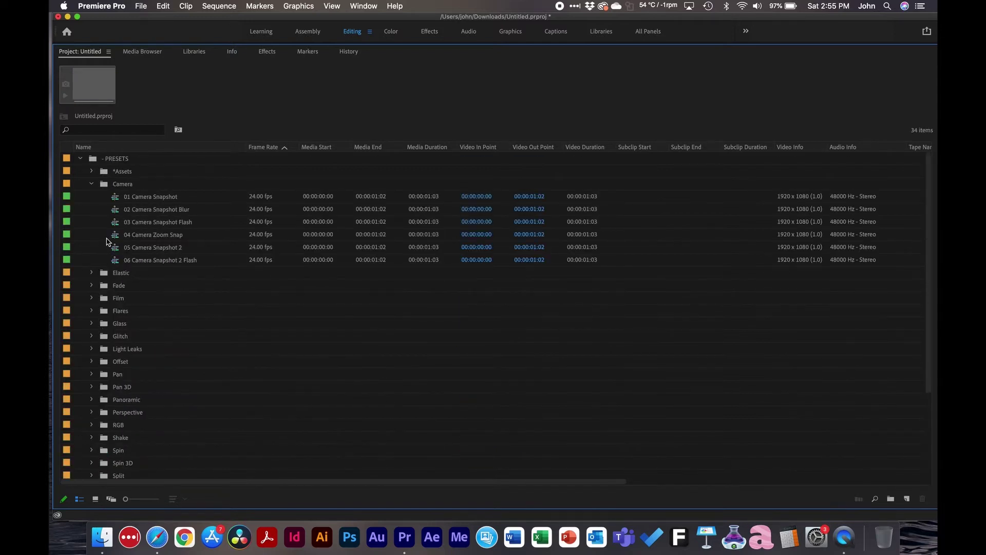
double_click(118, 198)
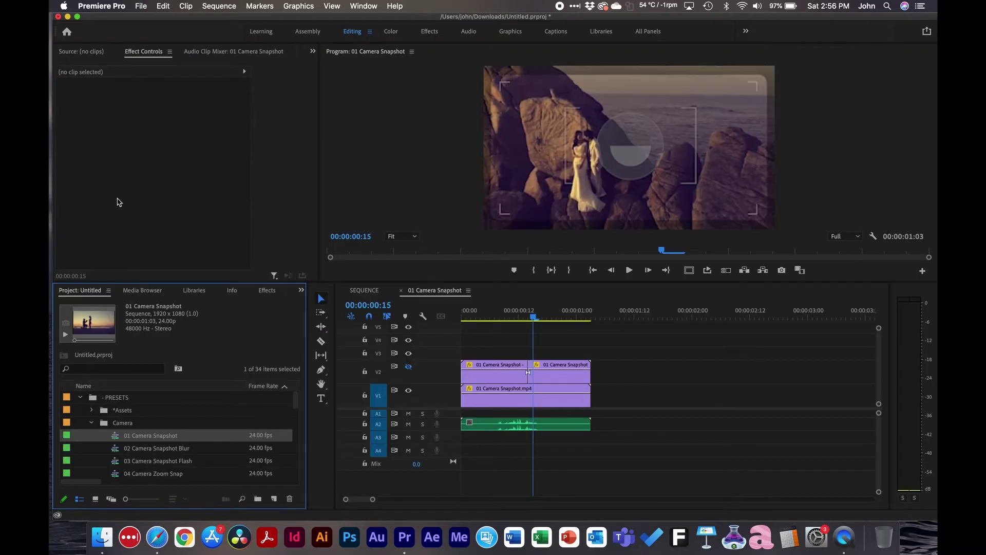
Play the 01 Camera Snapshot sequence from the start with system sound muted.
left_click(428, 292)
key("space")
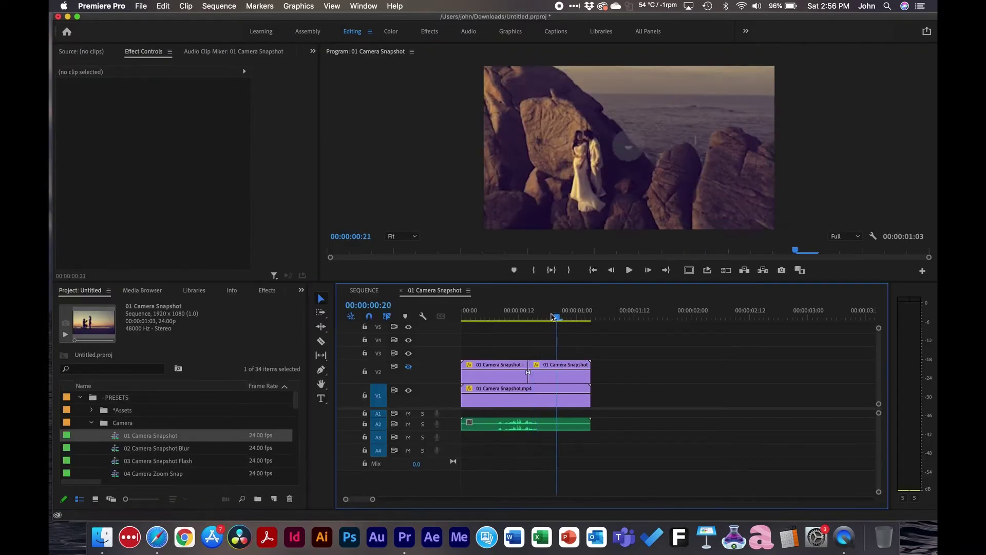
key("Home")
key("space")
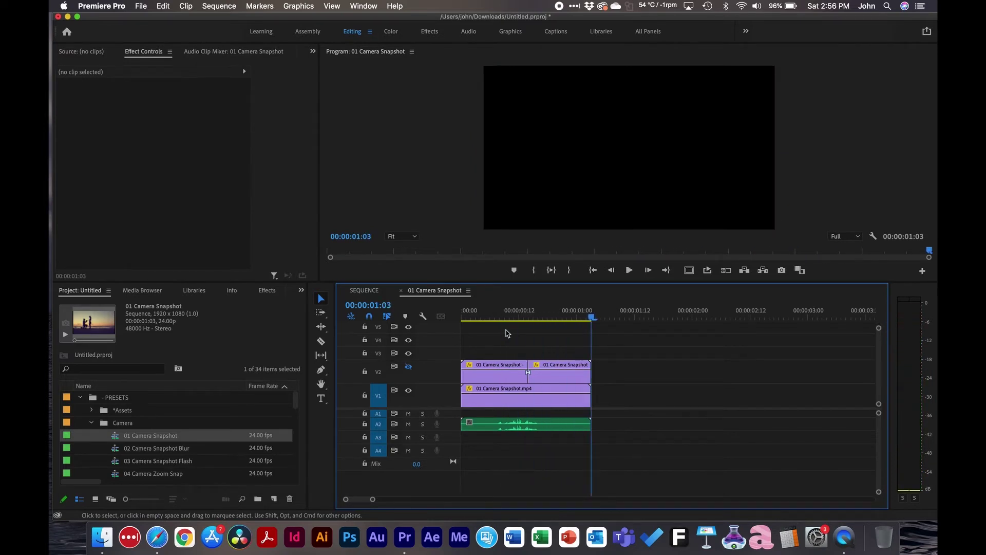
key("XF86AudioMute")
key("Home")
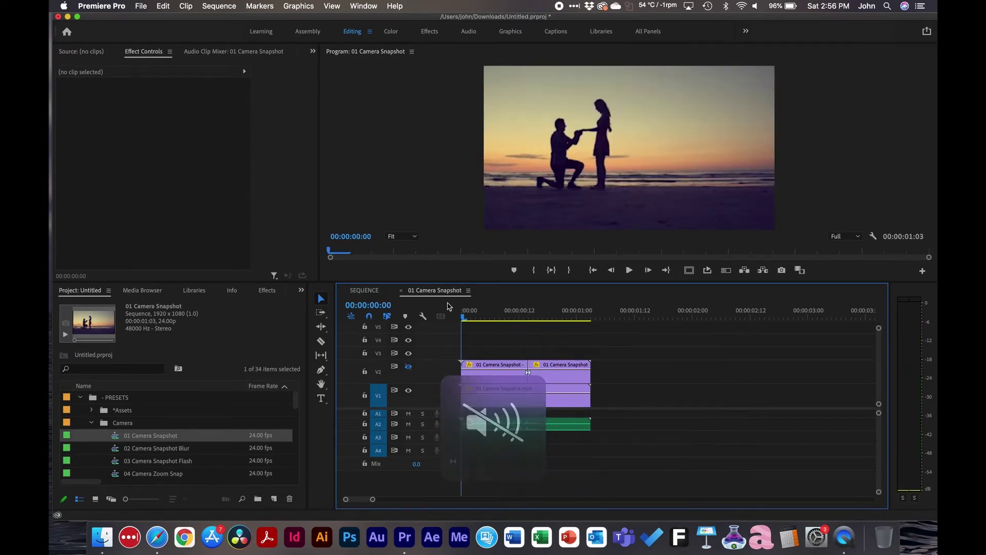
key("space")
key("space")
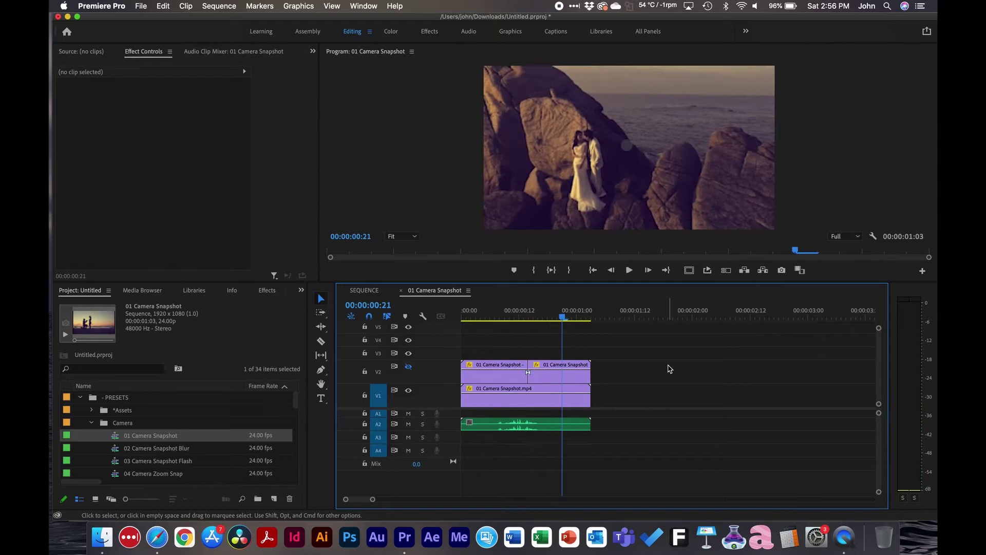
Select the two V2 transition clips and the shutter sound clip, then switch to SEQUENCE.
left_click(514, 426)
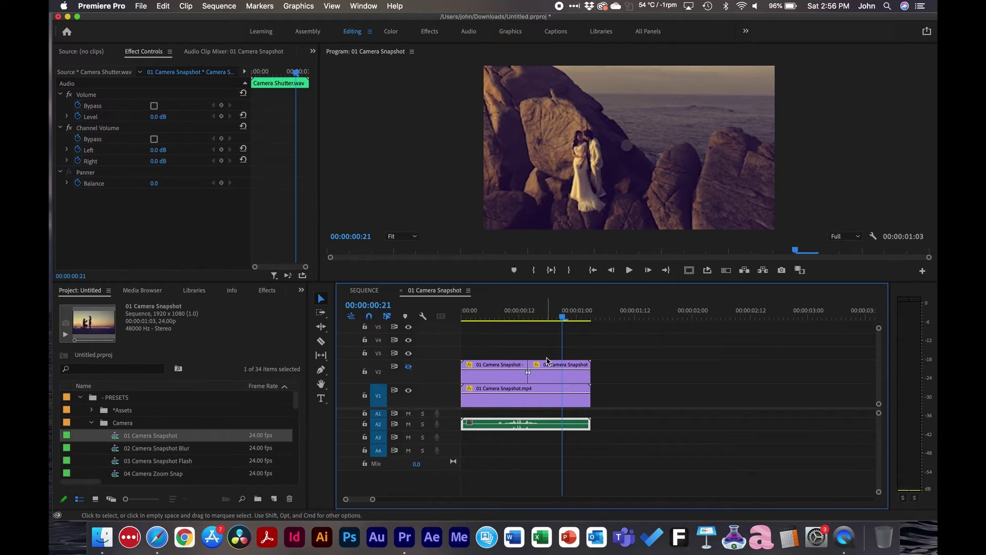
left_click_drag(541, 351, 506, 375)
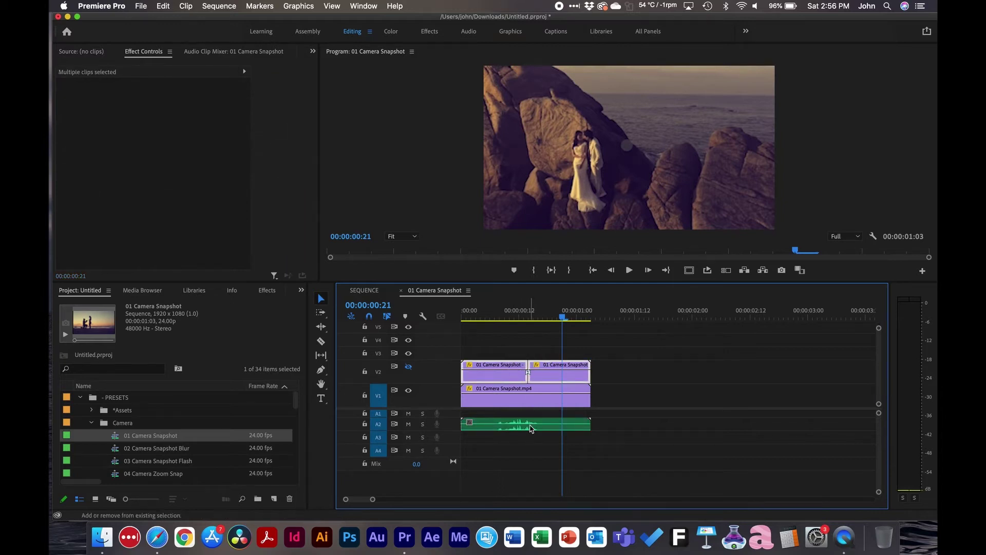
left_click(574, 423, "shift")
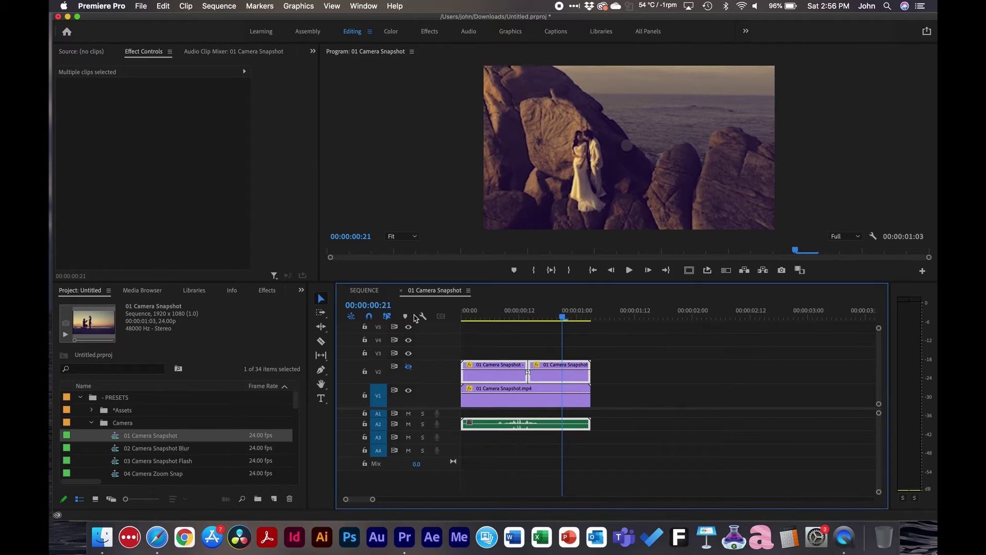
left_click(369, 291)
Overwrite the Camera Snapshot transition onto V2, move it over the Aerial-to-Pexels cut, and preview.
left_click(478, 312)
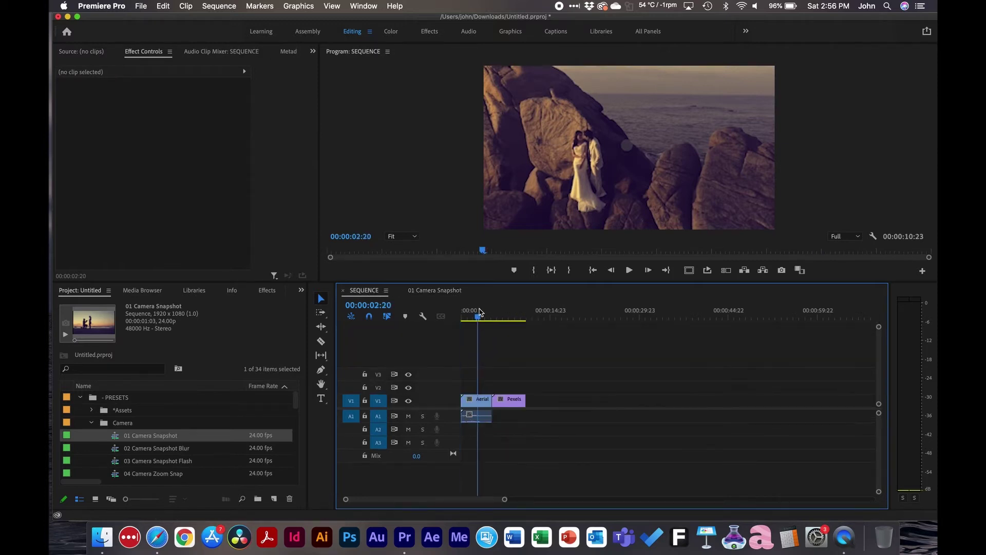
left_click(379, 388)
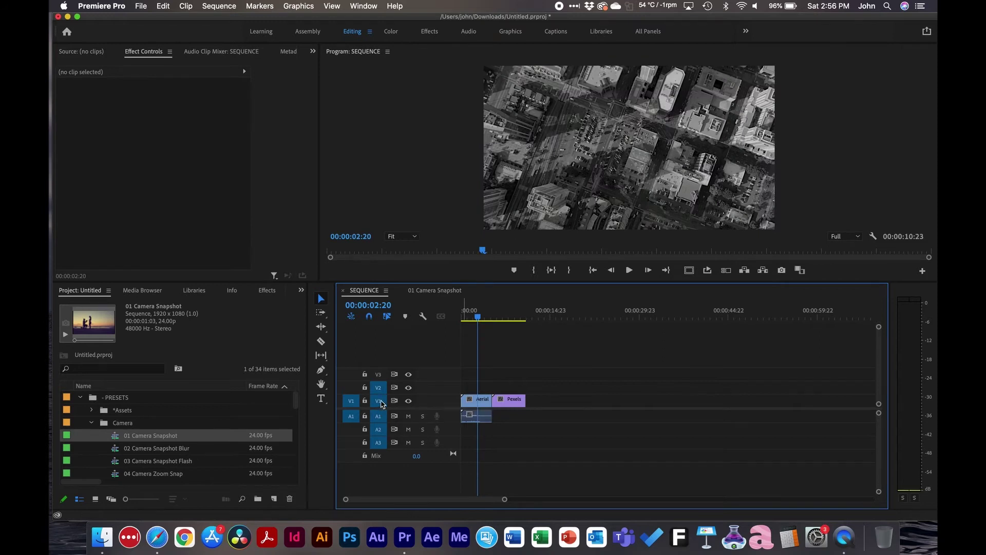
left_click(378, 400)
left_click(378, 416)
key(".")
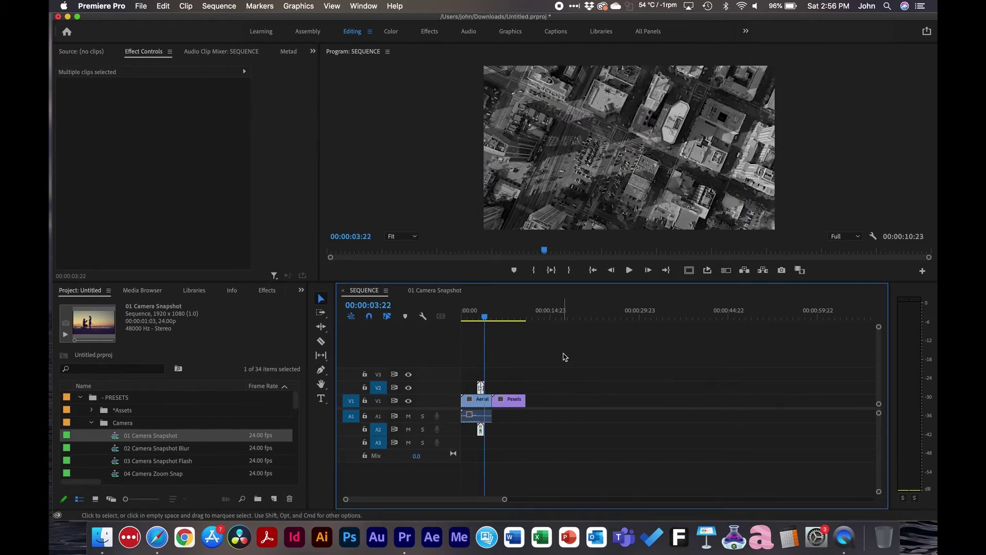
key("=")
left_click_drag(551, 389, 594, 389)
left_click(592, 354)
key("space")
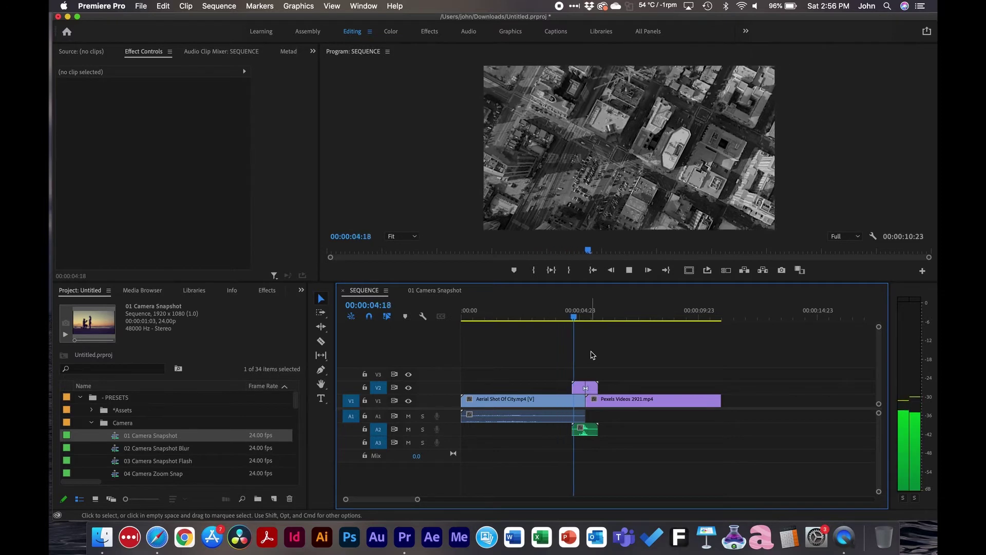
key("space")
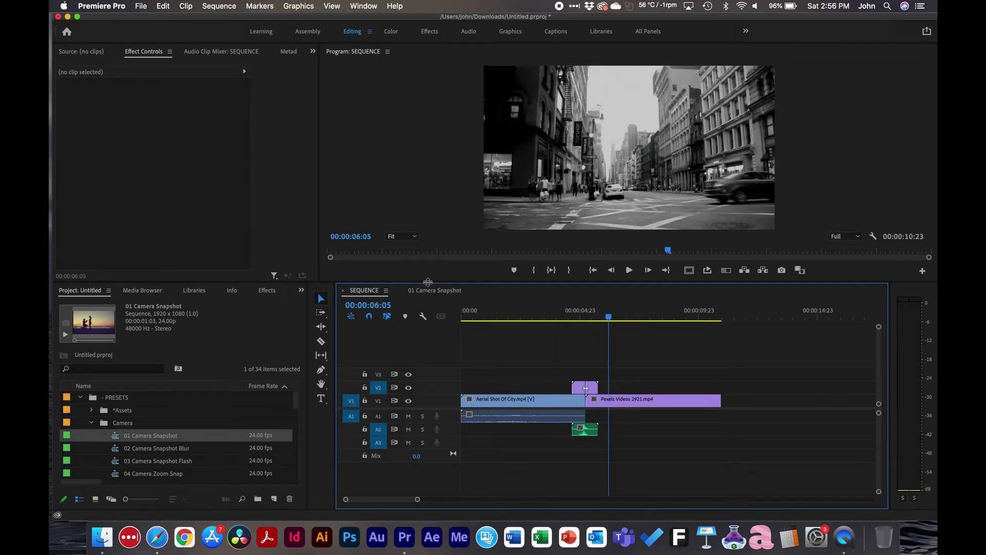
Inspect the nested Camera Snapshot clips frame by frame, then replay the transition in SEQUENCE.
double_click(585, 387)
left_click(537, 398)
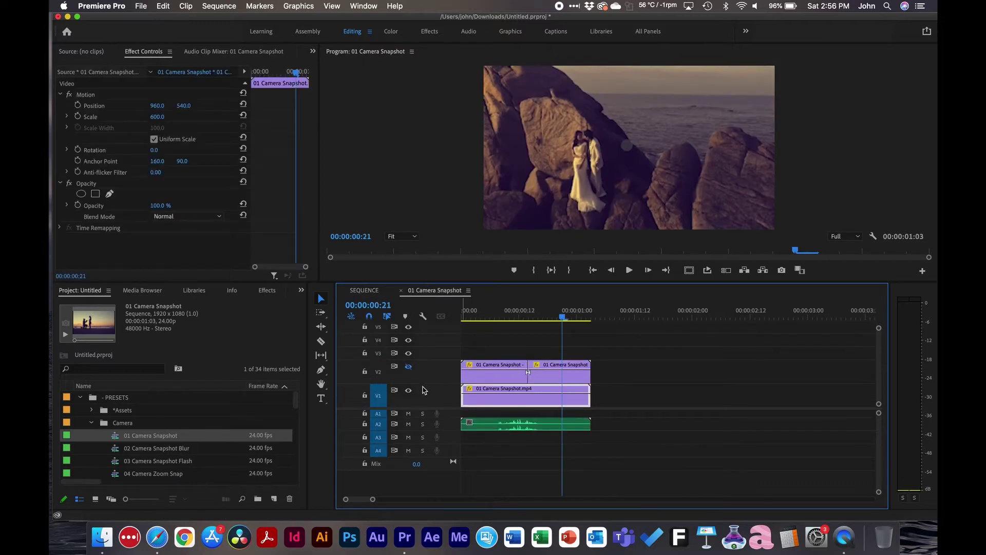
left_click(409, 390)
left_click(408, 390)
left_click(518, 315)
left_click_drag(518, 316, 521, 433)
left_click(520, 433)
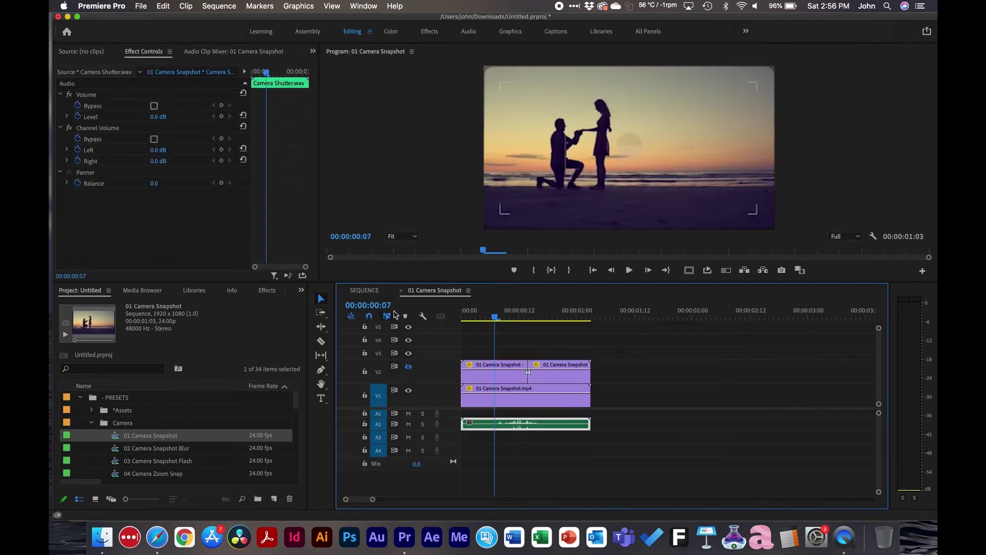
left_click(365, 290)
left_click(559, 317)
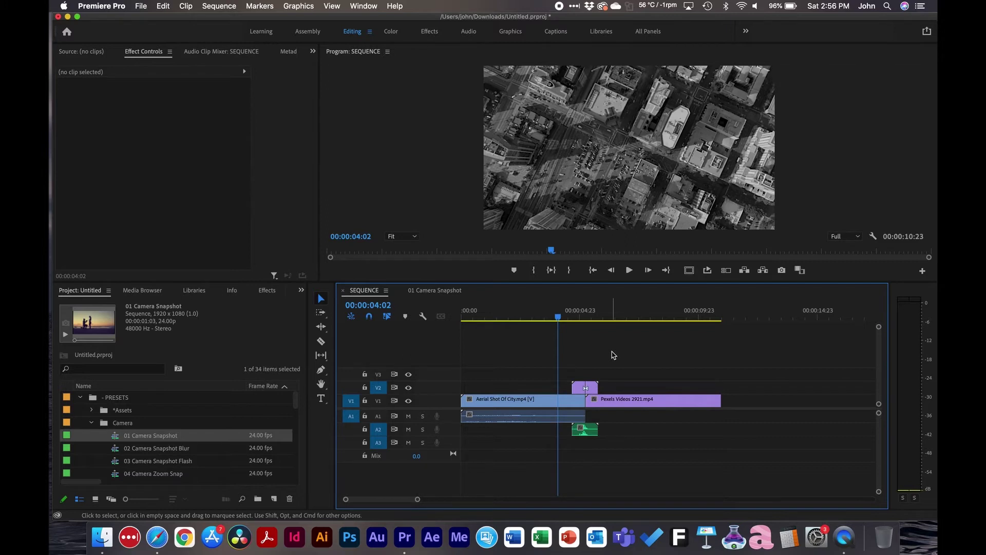
key("space")
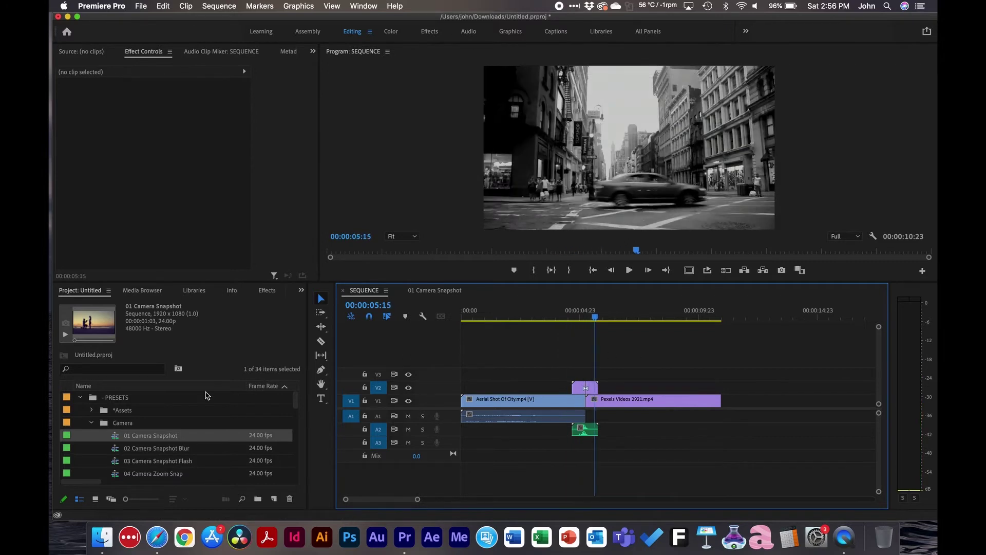
Open and play 02 Camera Snapshot Blur, stopping on the unblurred frame near the end.
double_click(114, 450)
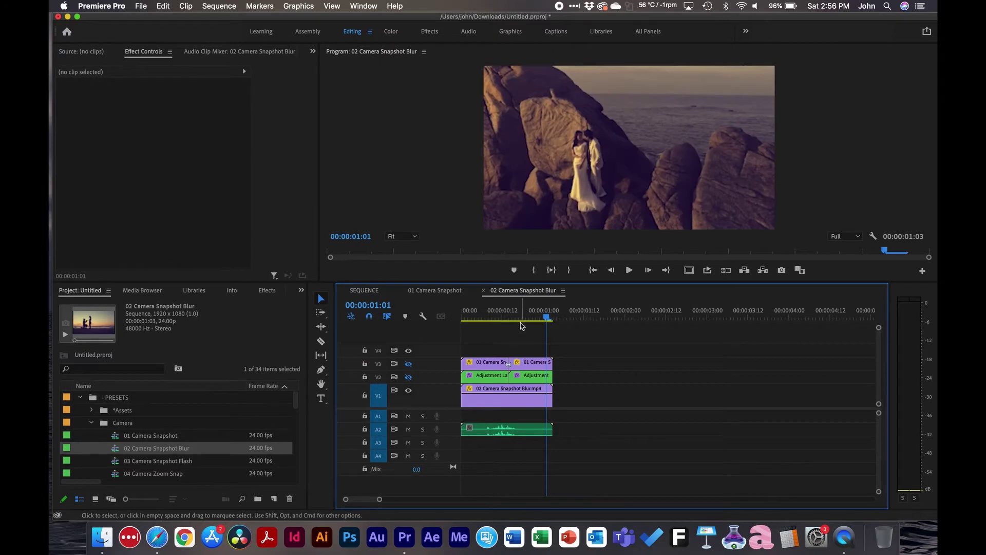
key("space")
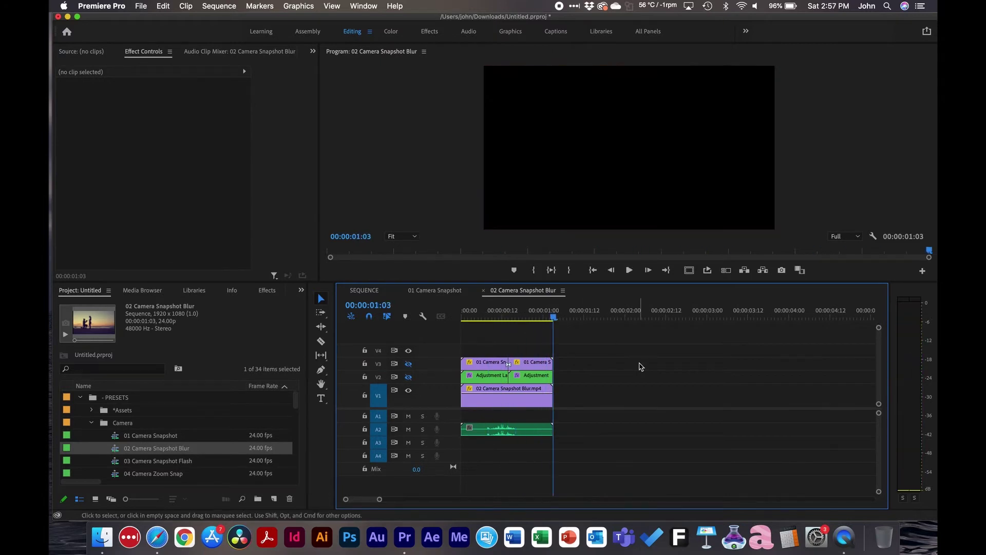
key("space")
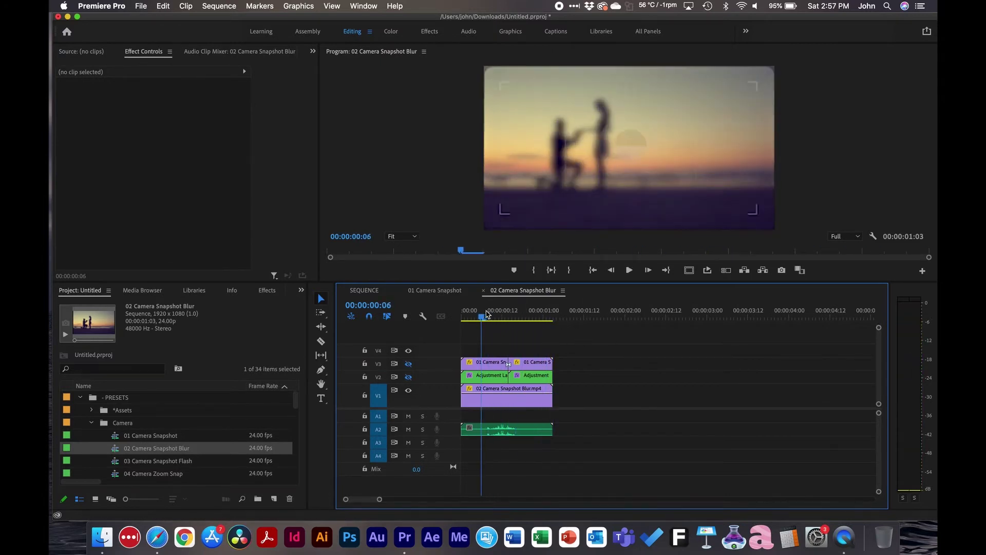
left_click_drag(531, 318, 536, 318)
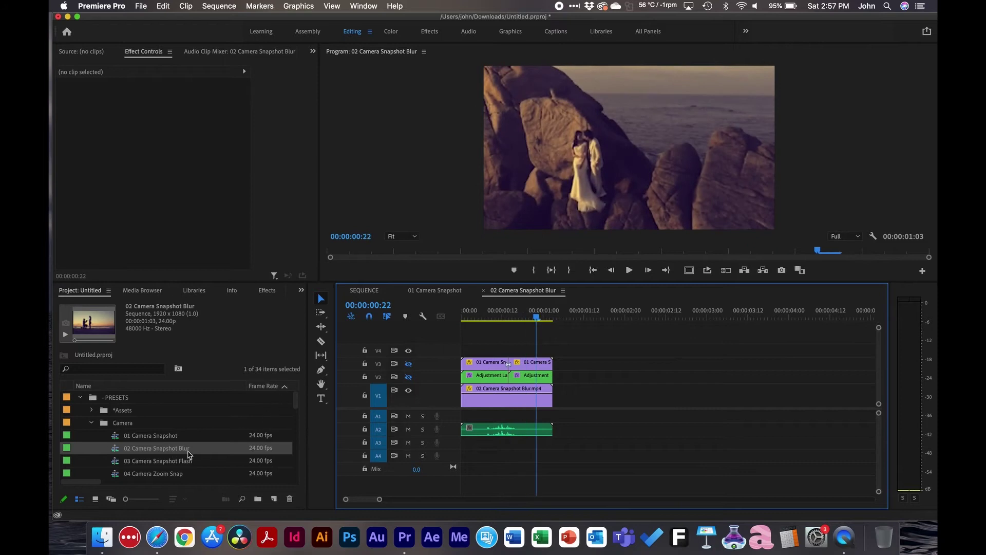
Open and play 03 Camera Snapshot Flash, checking the white flash frame.
double_click(118, 460)
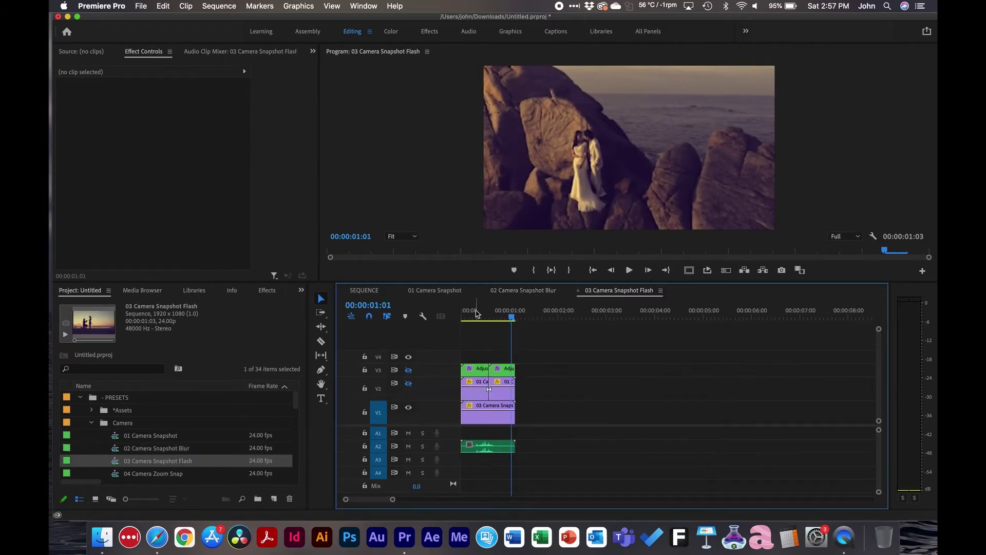
key("space")
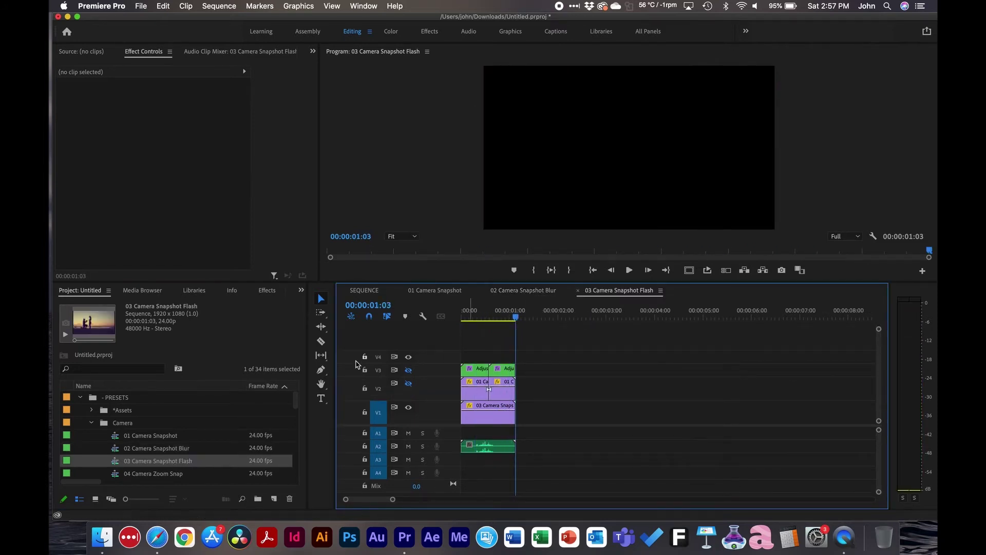
left_click(489, 311)
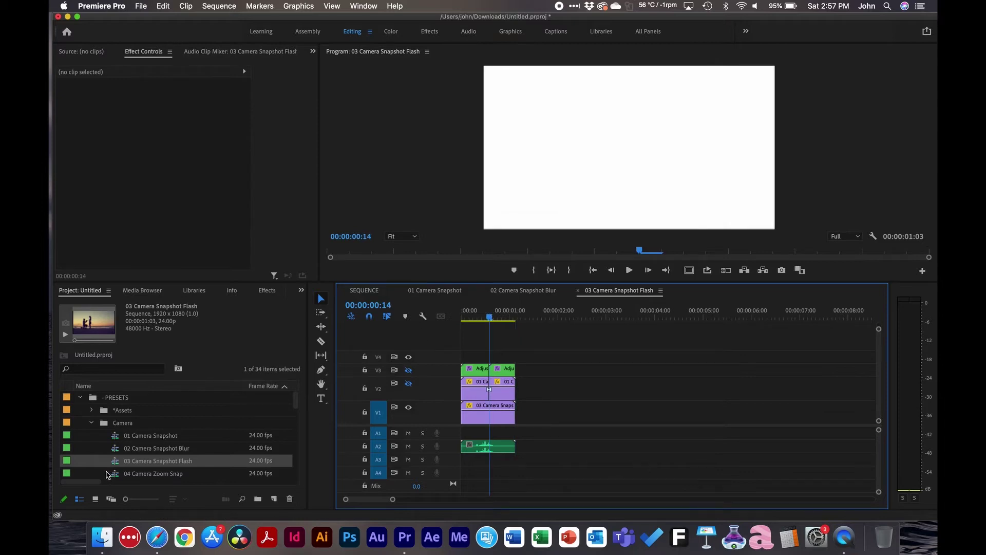
Open and play 04 Camera Zoom Snap from near its start.
double_click(113, 474)
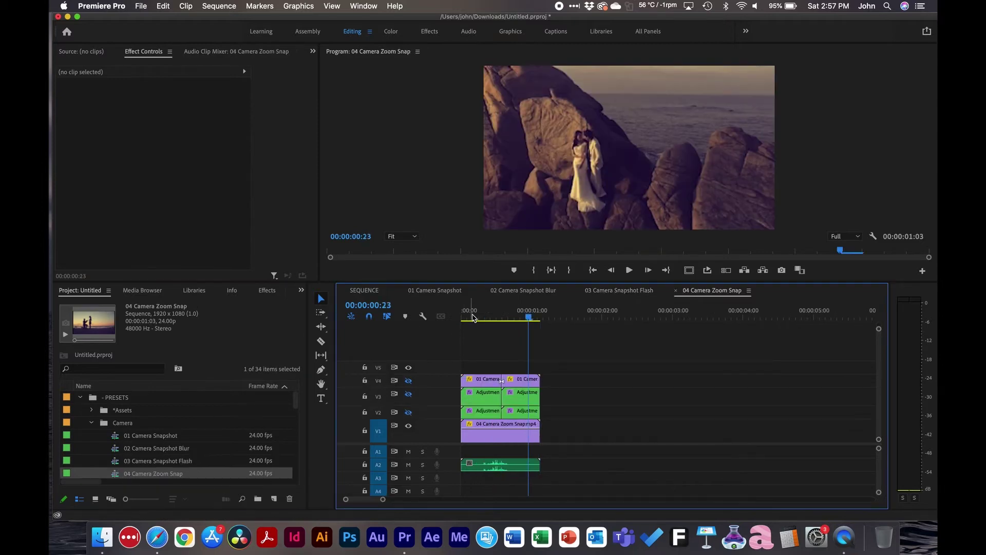
left_click(473, 317)
key("space")
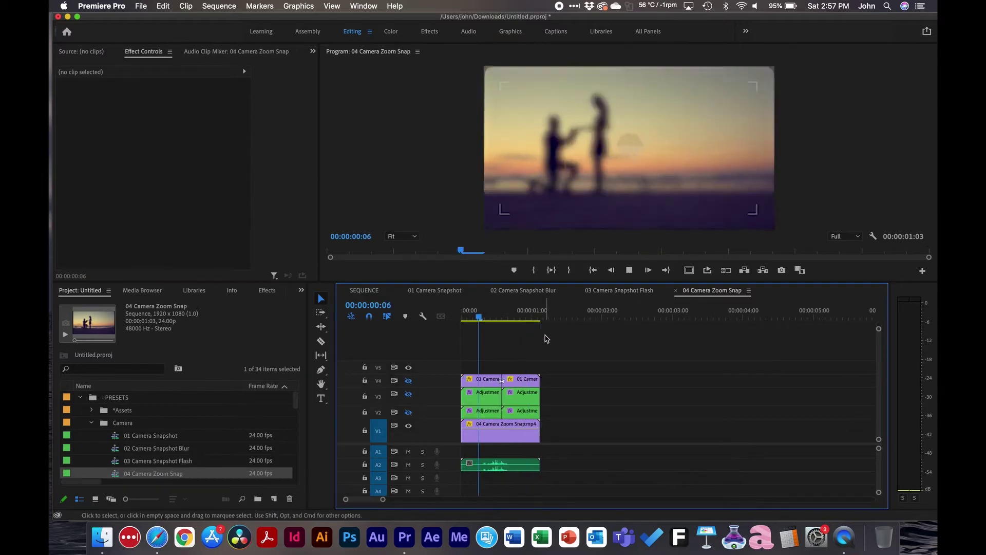
scroll(224, 423, "down", 2)
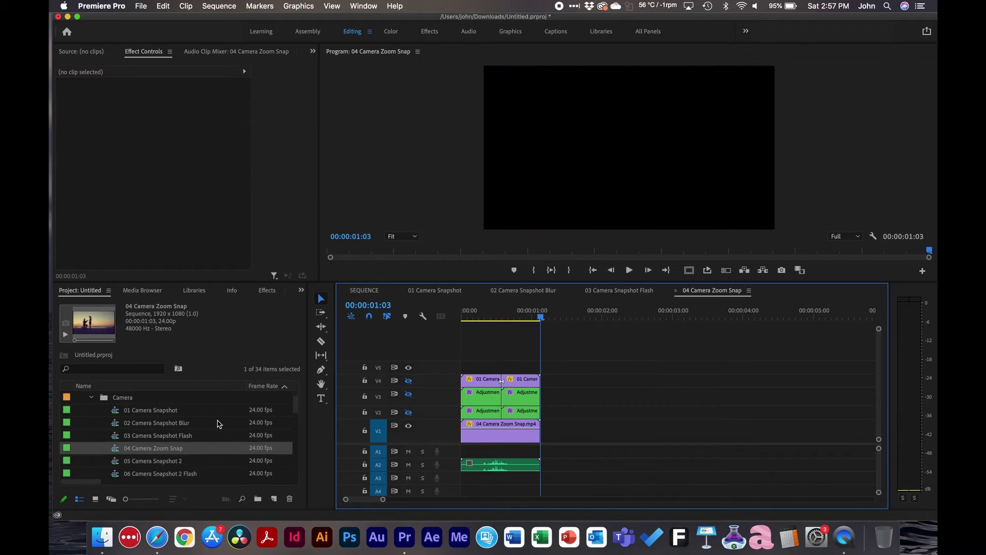
Select the six Zoom Snap clips on V2–V4, then delete SEQUENCE's old V2 and A2 transition clips.
left_click(519, 398)
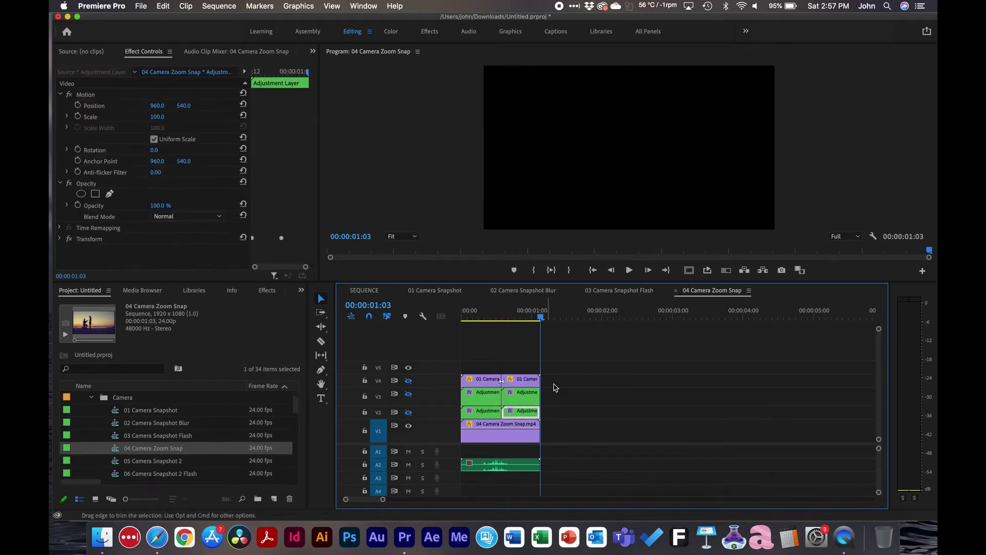
left_click_drag(577, 371, 508, 444)
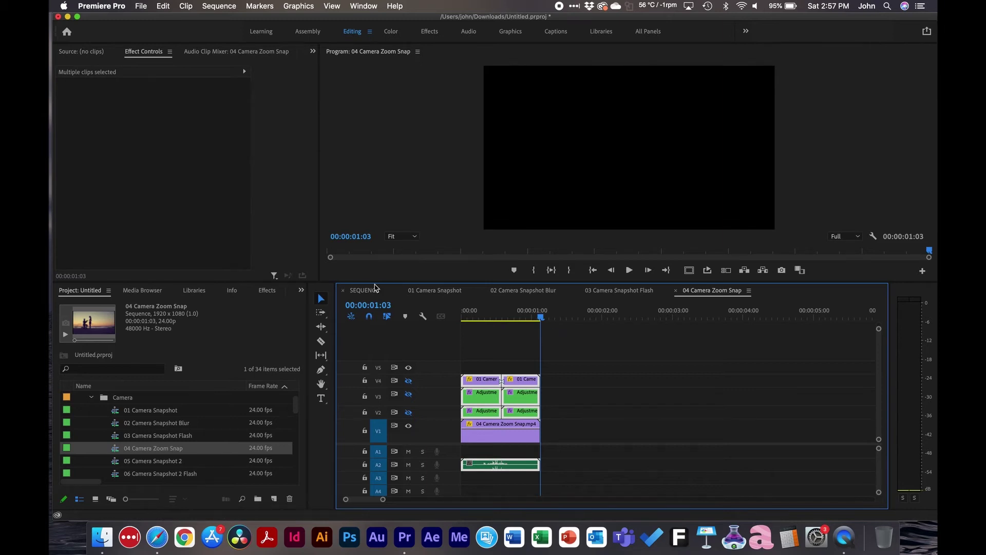
left_click(364, 290)
left_click_drag(625, 371, 574, 383)
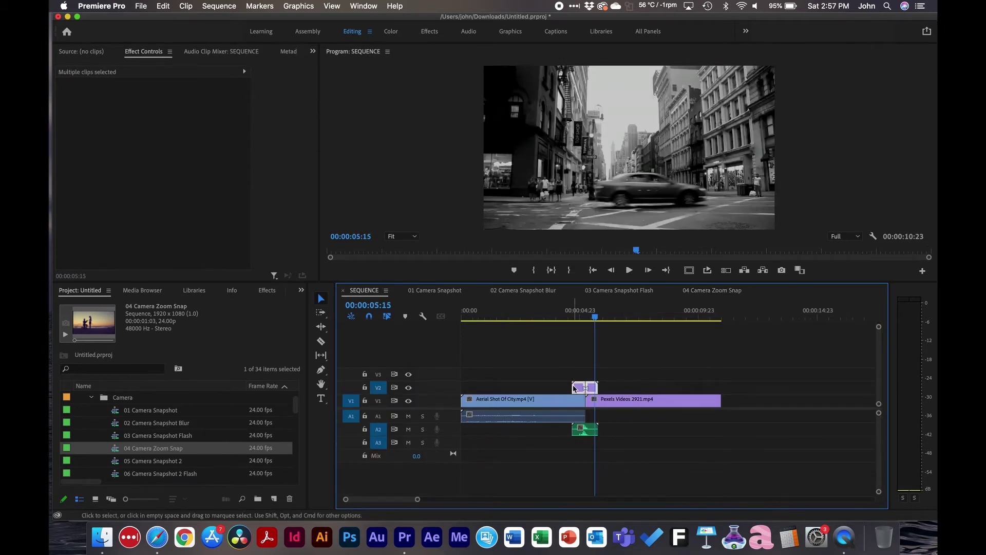
key("Delete")
left_click(588, 429)
key("Delete")
Paste the Zoom Snap stack, slide it 14 frames left onto the cut, and preview it.
key("super+v")
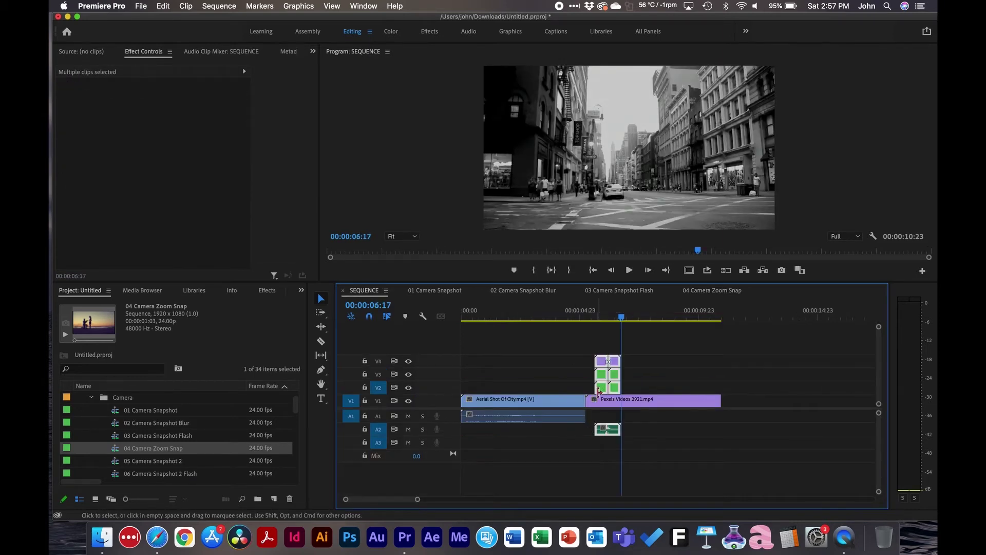
left_click_drag(615, 378, 591, 366)
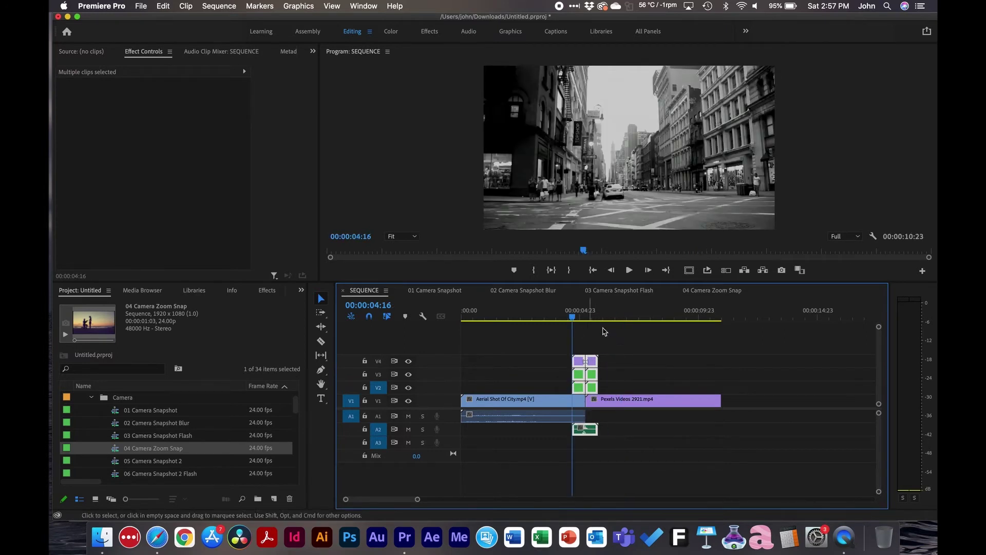
left_click(596, 334)
key("space")
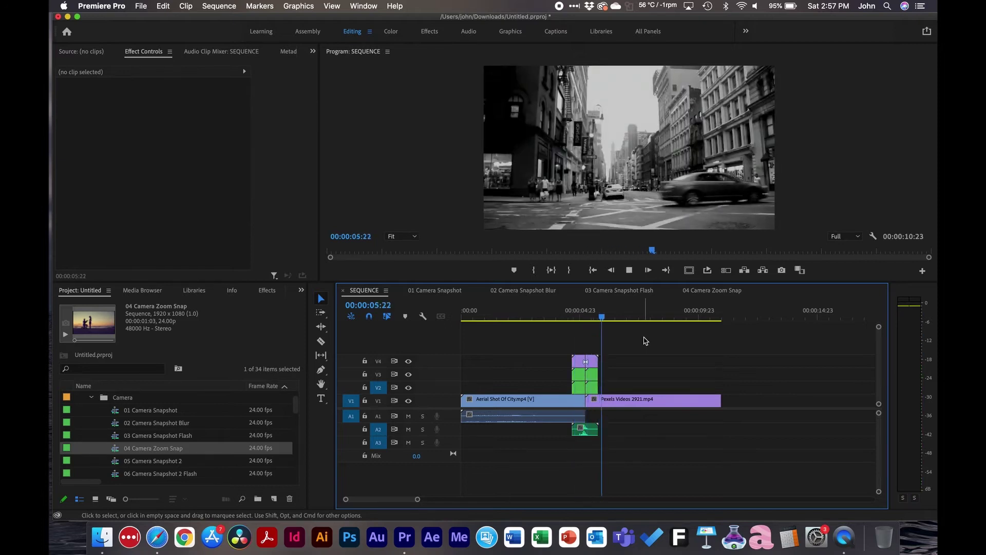
key("space")
scroll(145, 436, "down", 2)
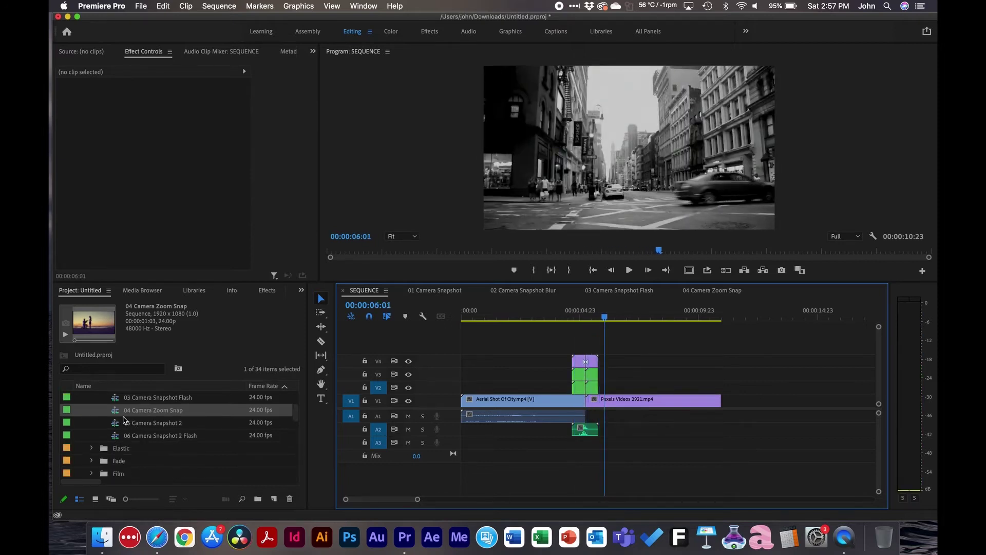
double_click(125, 420)
Play 05 Camera Snapshot 2, then open and play 06 Camera Snapshot 2 Flash.
key("space")
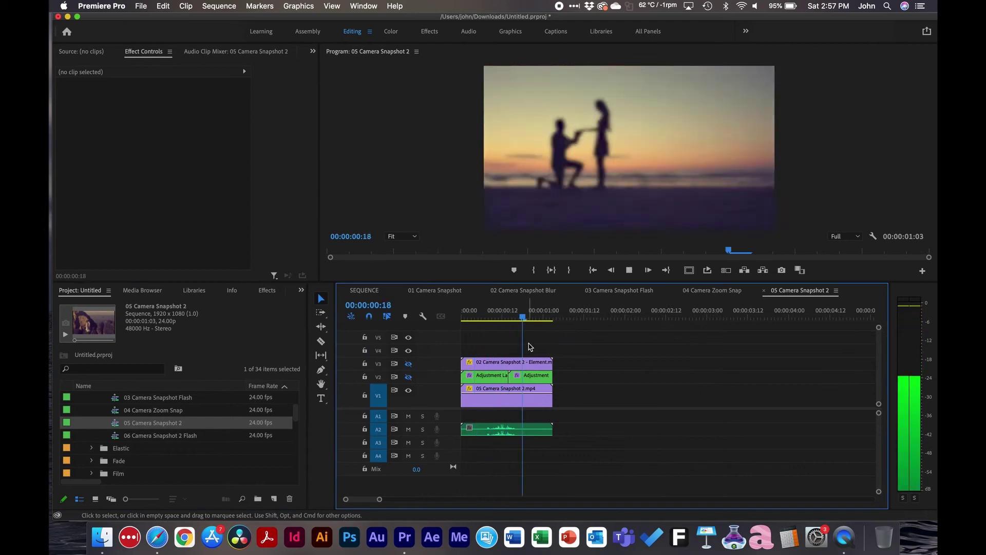
double_click(116, 435)
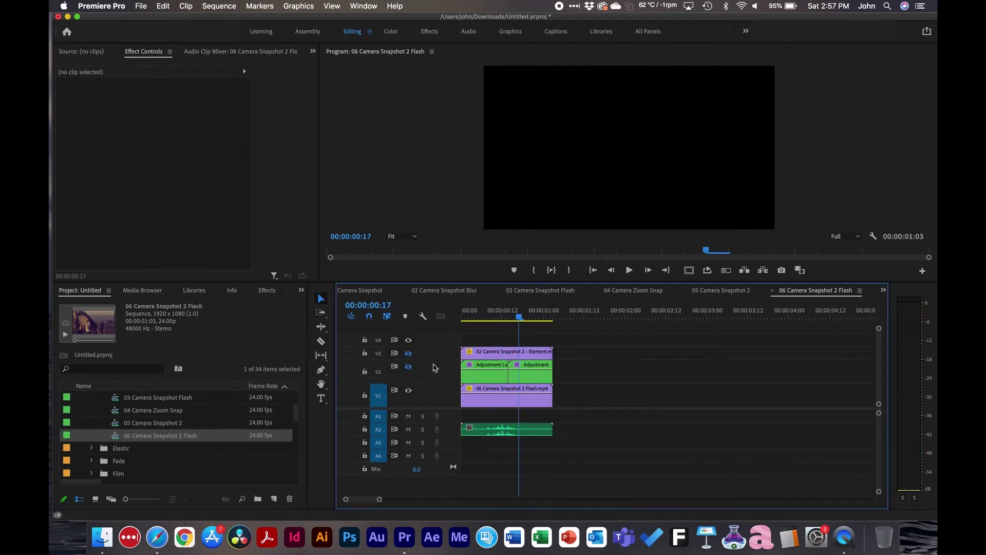
key("space")
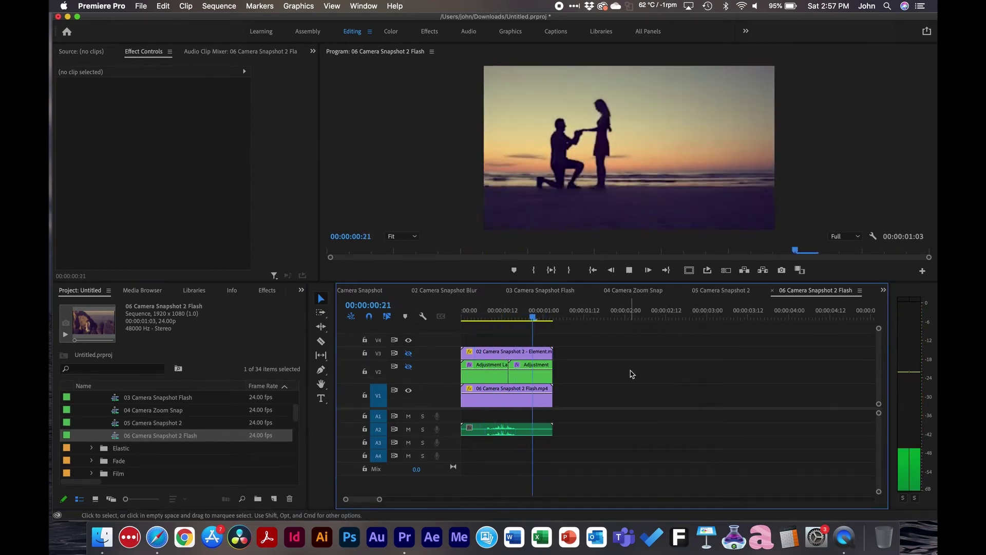
Collapse Camera, expand the Elastic folder, and play 01 Elastic Pan Left.
scroll(165, 415, "up", 5)
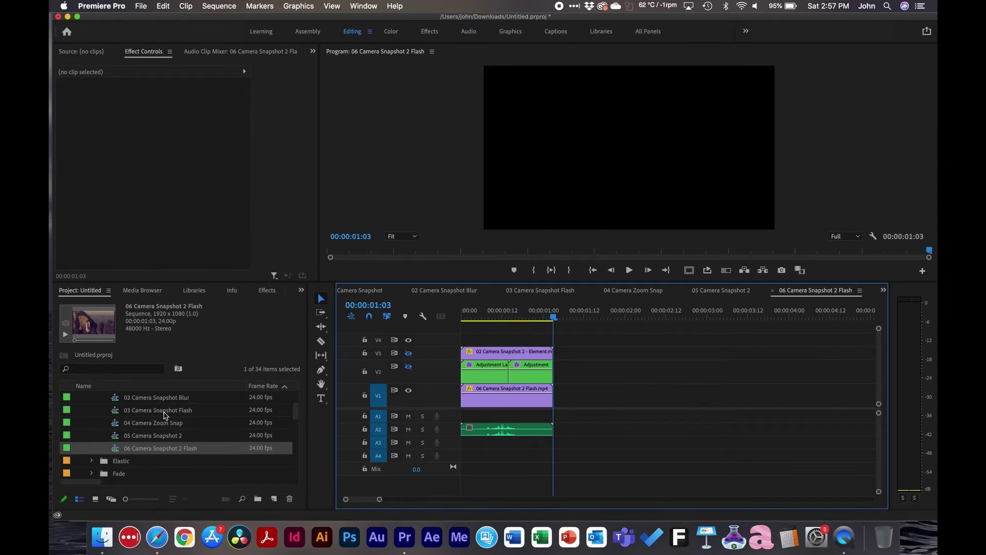
left_click(92, 423)
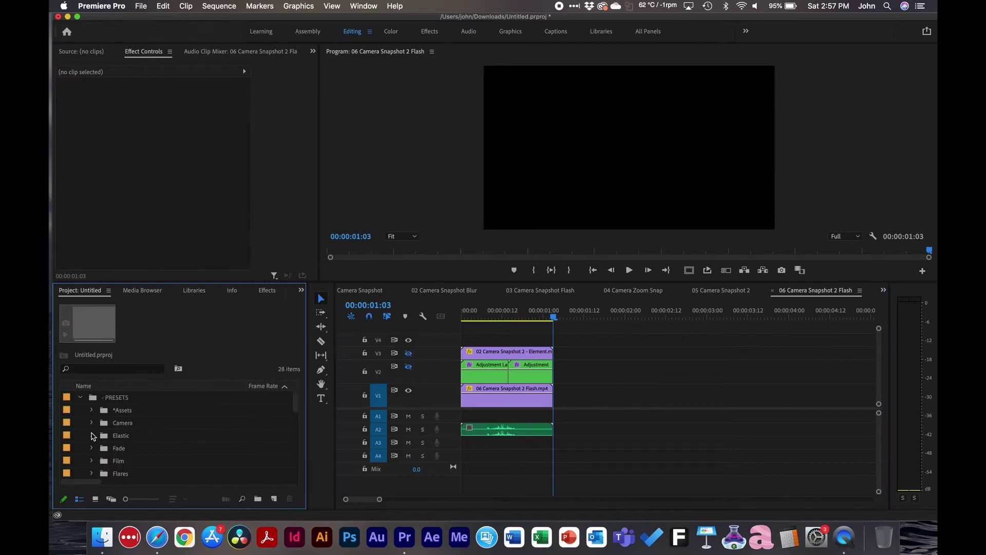
left_click(92, 435)
double_click(115, 451)
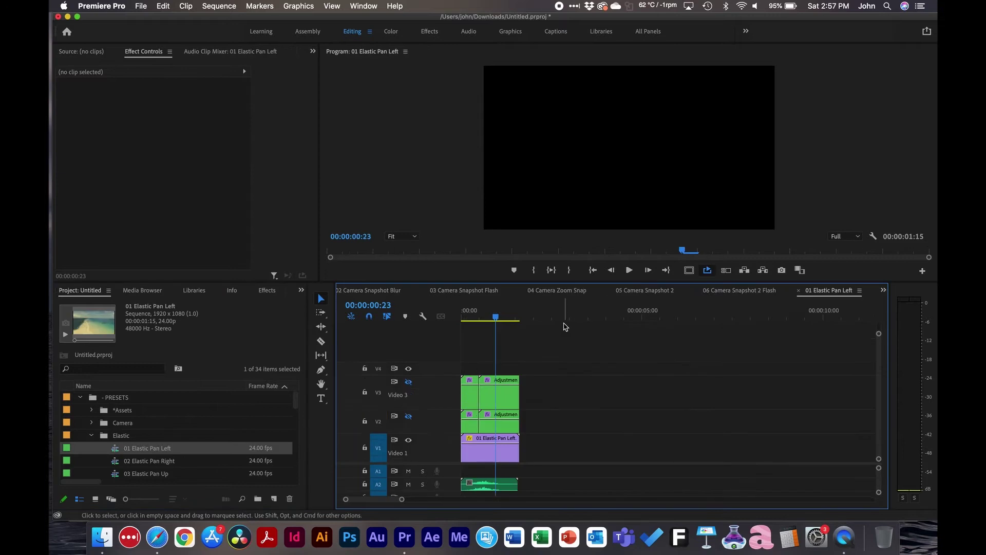
key("space")
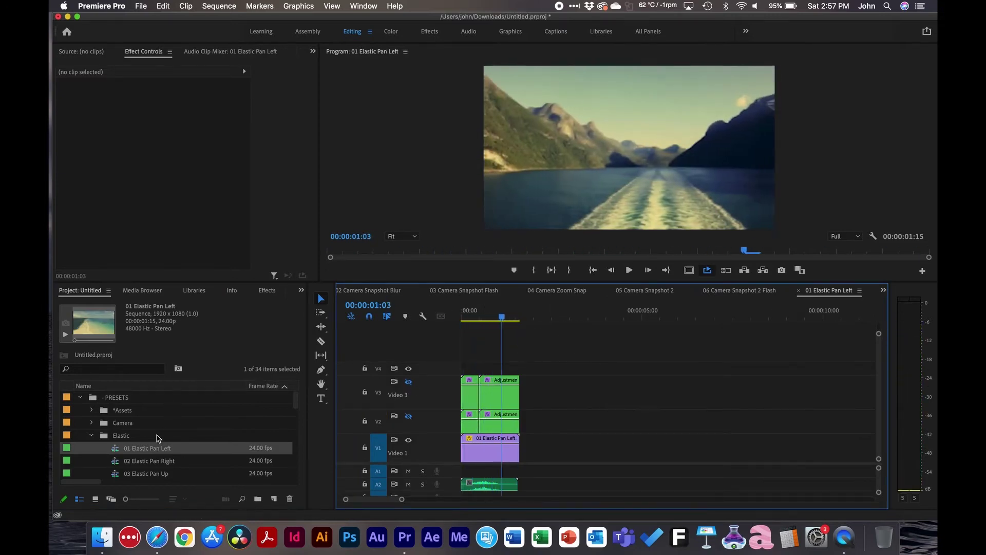
left_click(154, 461)
Collapse Elastic, expand the Fade folder, and open 01 Fade Blur.
scroll(154, 461, "down", 2)
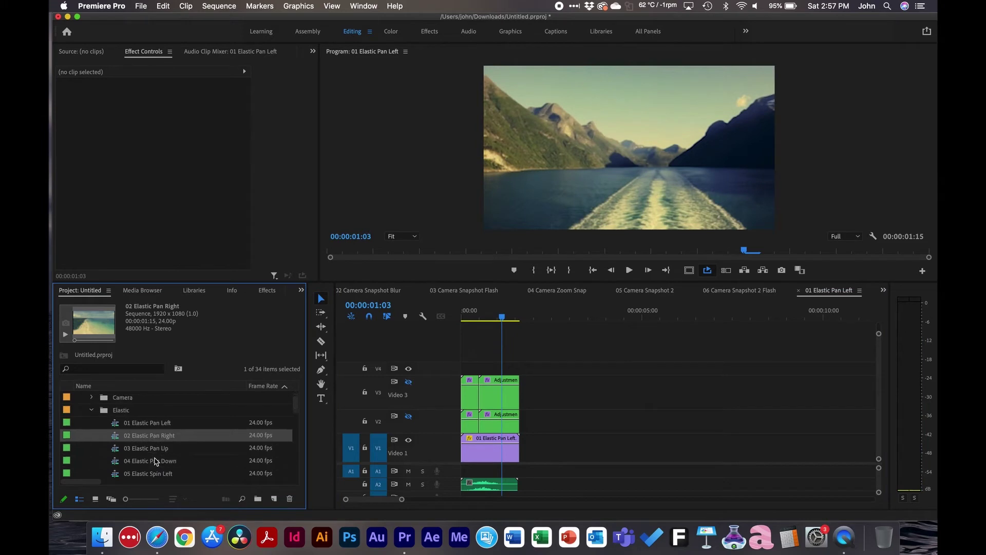
scroll(155, 461, "down", 3)
scroll(137, 445, "up", 4)
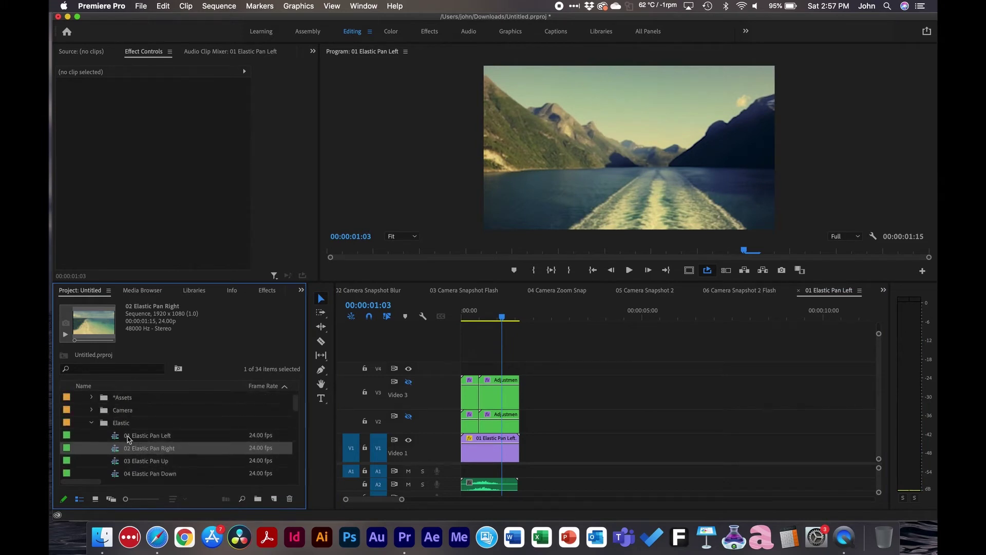
left_click(92, 423)
left_click(91, 435)
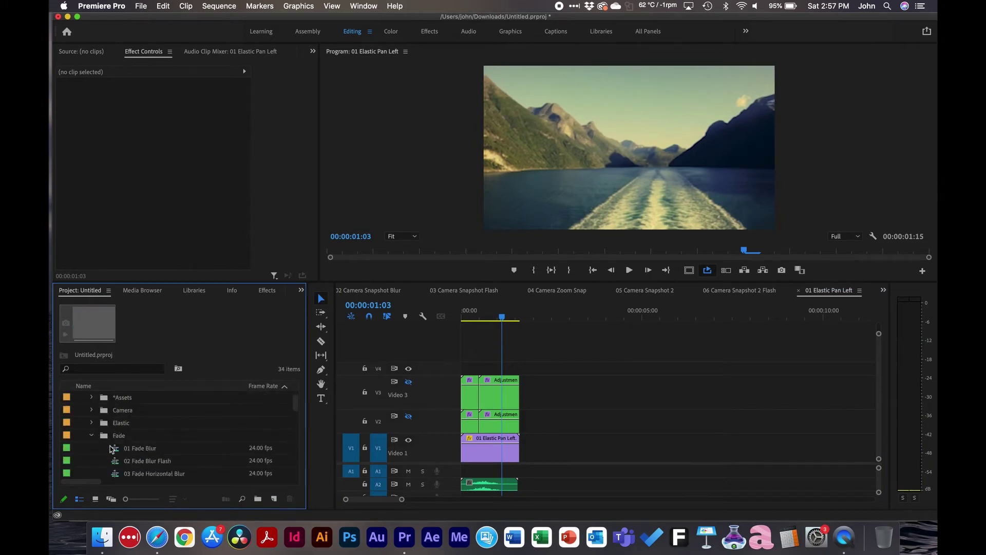
double_click(114, 448)
Play 01 Fade Blur from the start, then open and play 04 Fade Vertical Blur.
left_click_drag(473, 322, 462, 322)
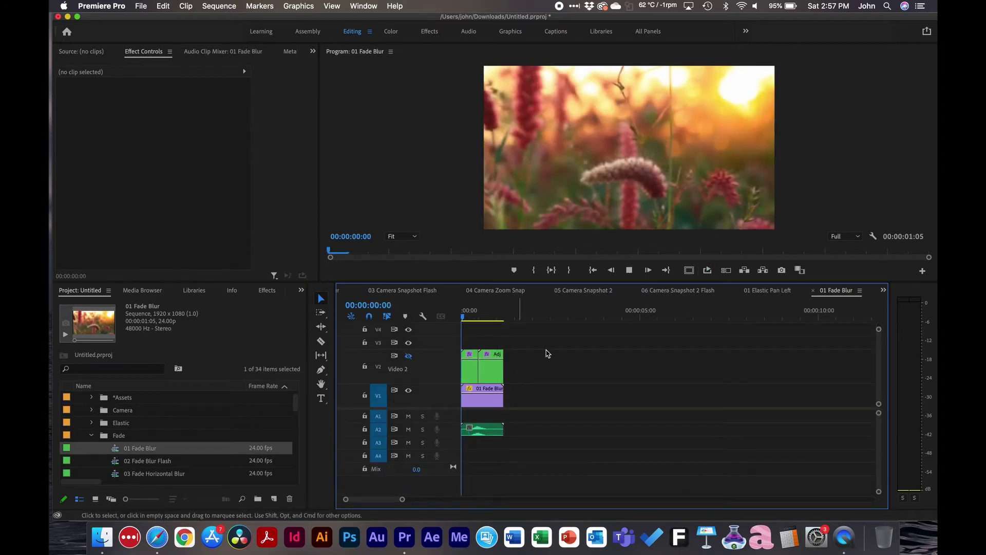
key("space")
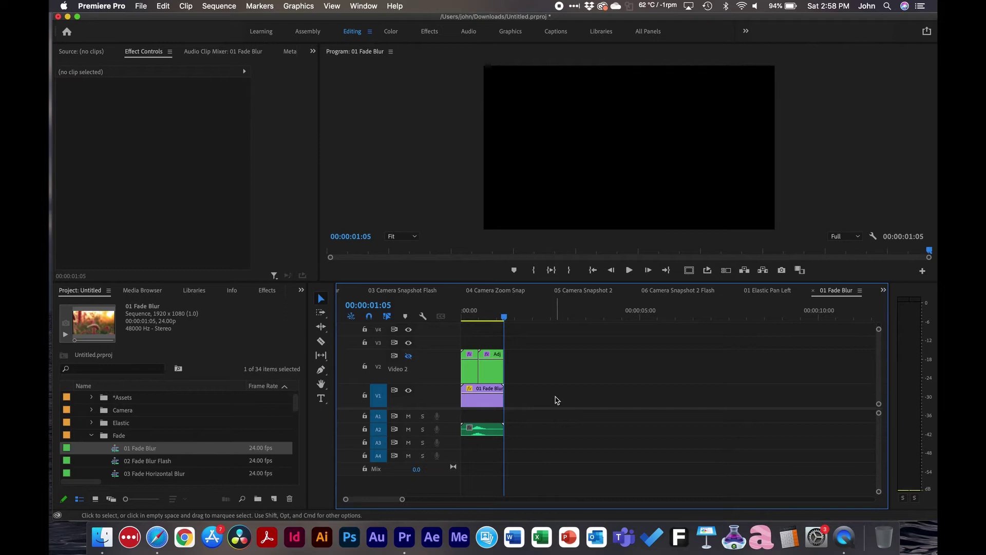
left_click(115, 461)
scroll(116, 462, "down", 2)
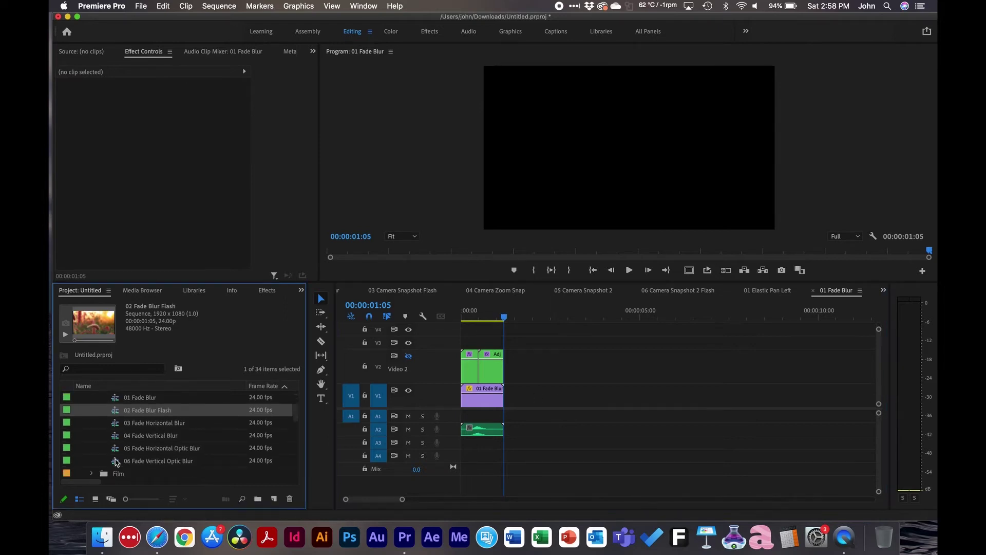
double_click(144, 436)
key("space")
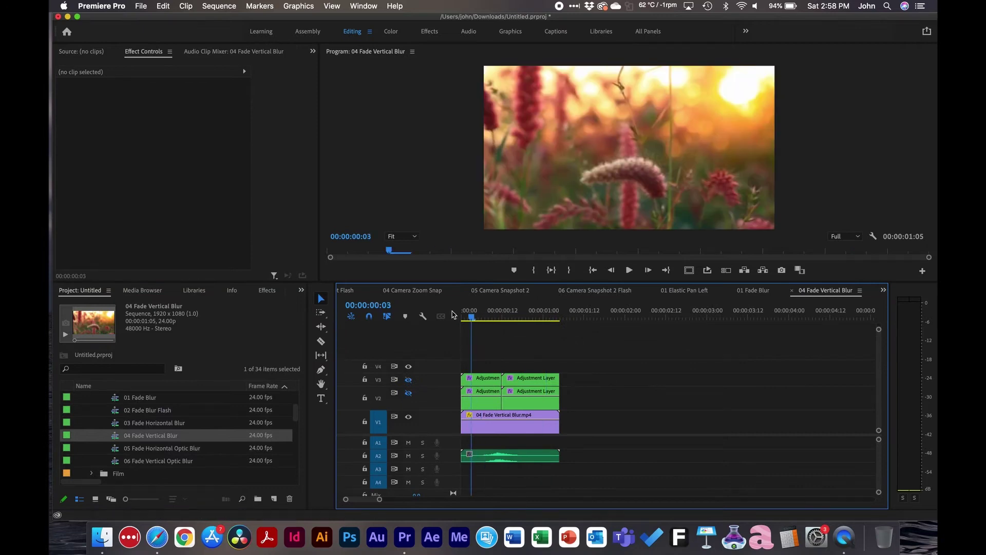
key("space")
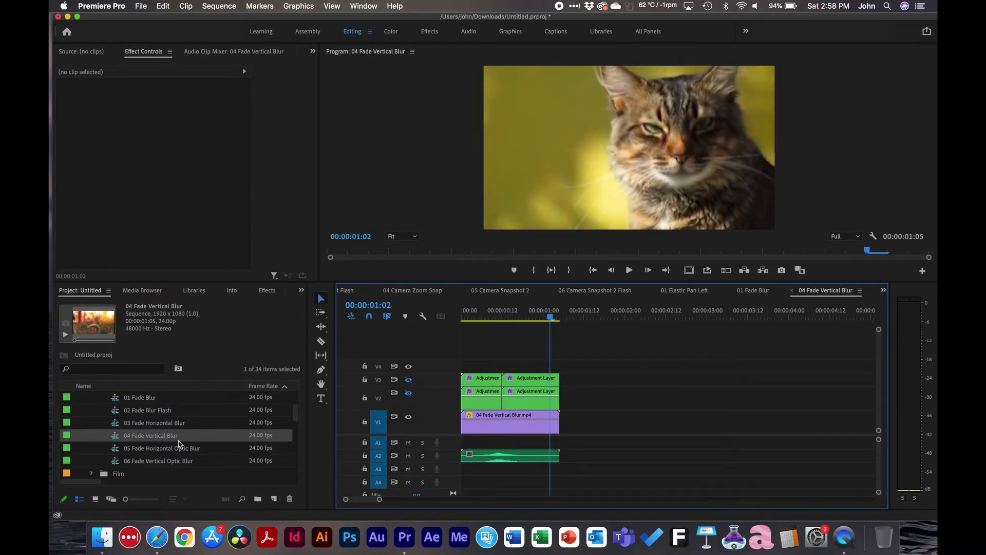
Collapse the Fade folder and expand the Film folder to list its Film Roll presets.
scroll(168, 436, "up", 3)
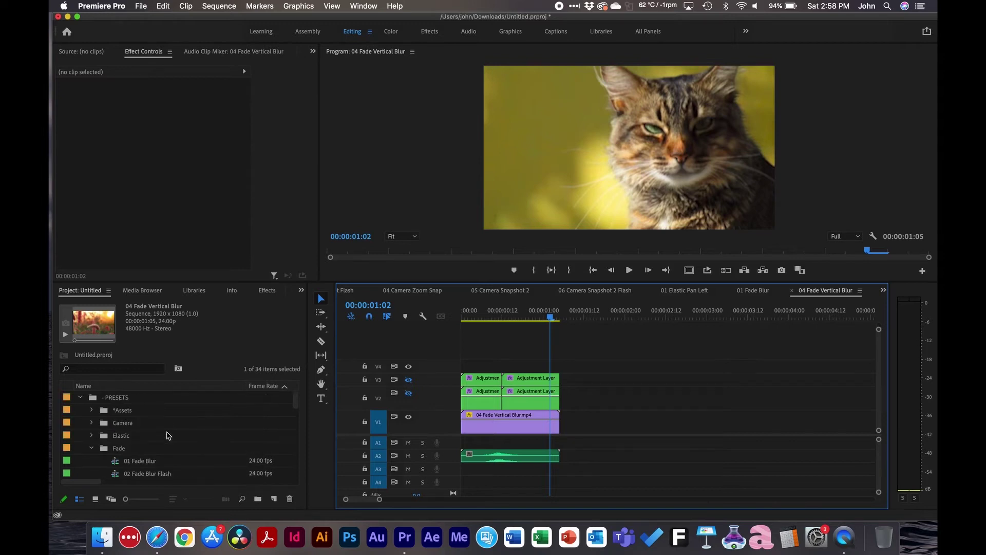
left_click(91, 448)
left_click(92, 461)
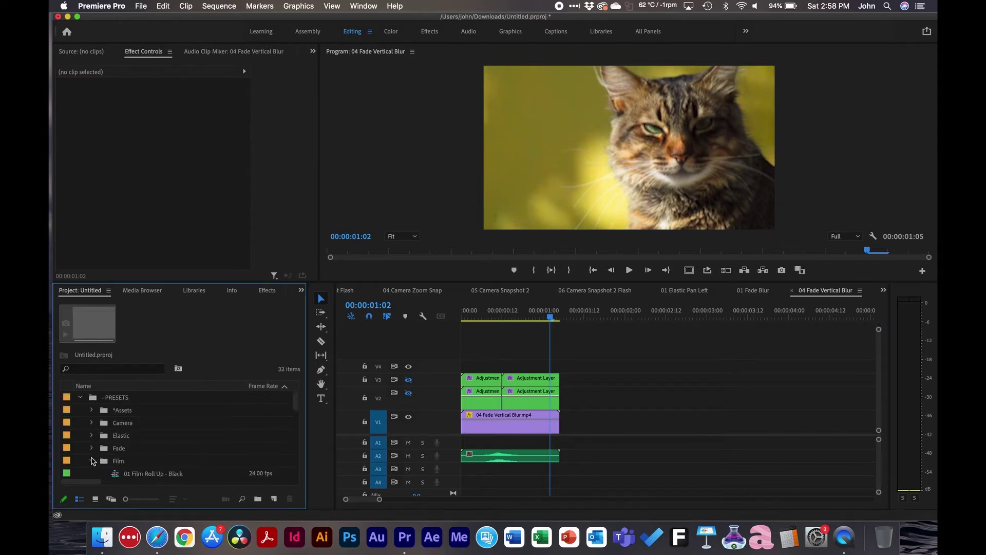
scroll(118, 457, "down", 1)
Reopen the main SEQUENCE with the Aerial and Pexels city clips from the VIDEO folder.
left_click(115, 448)
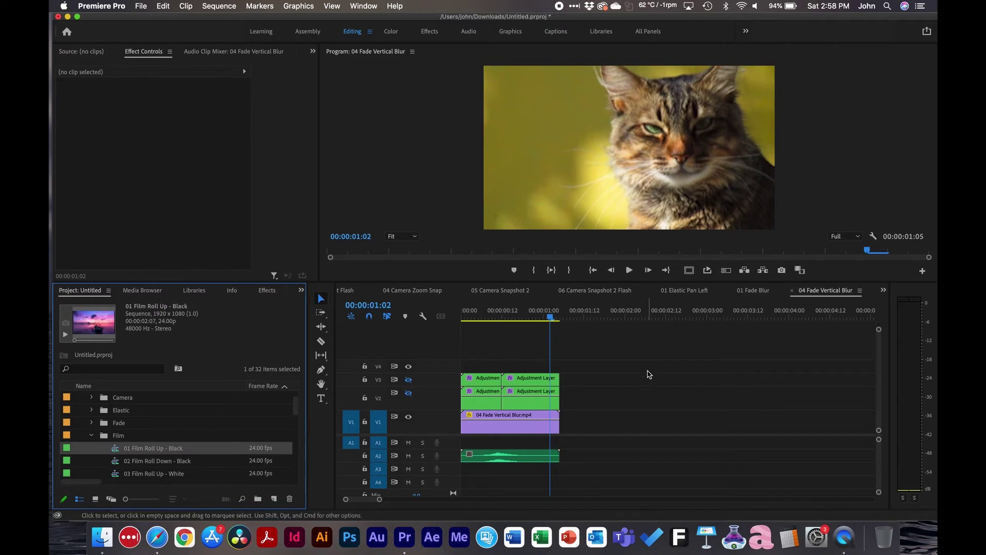
left_click(650, 371)
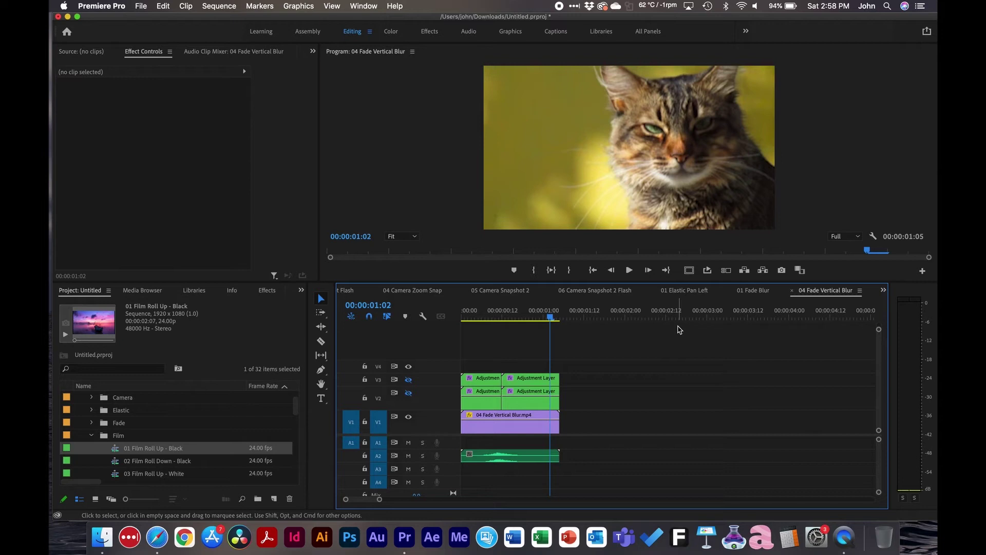
left_click(860, 290)
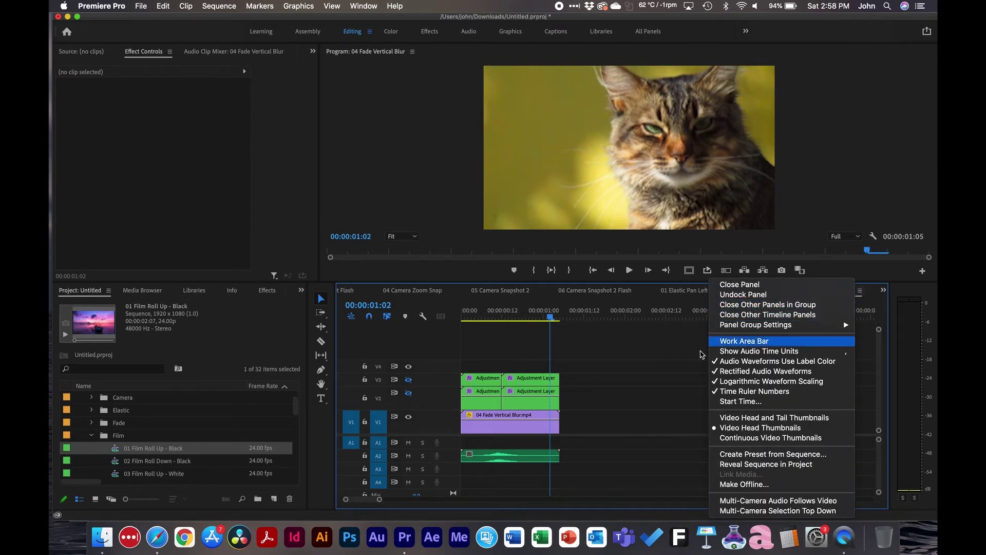
left_click(546, 397)
scroll(152, 429, "down", 10)
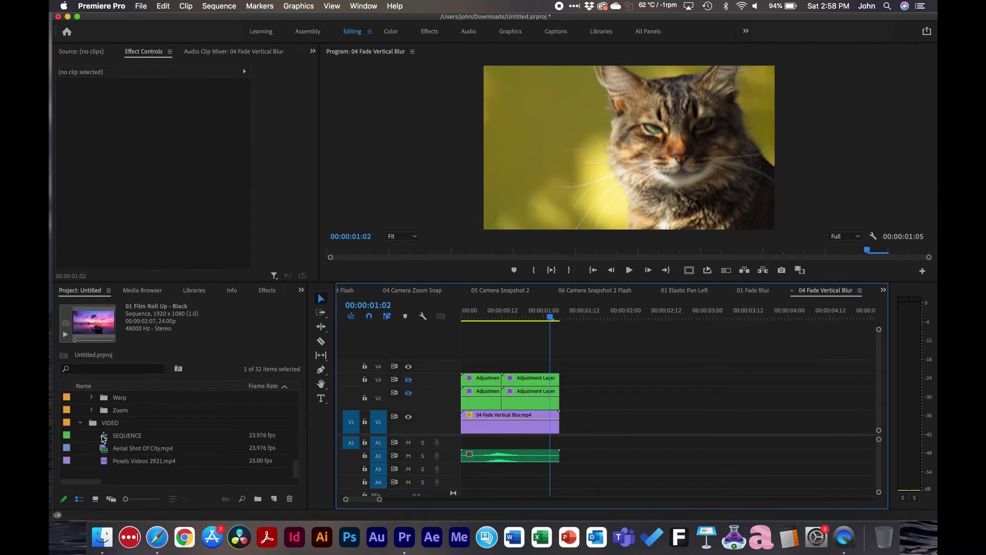
double_click(103, 437)
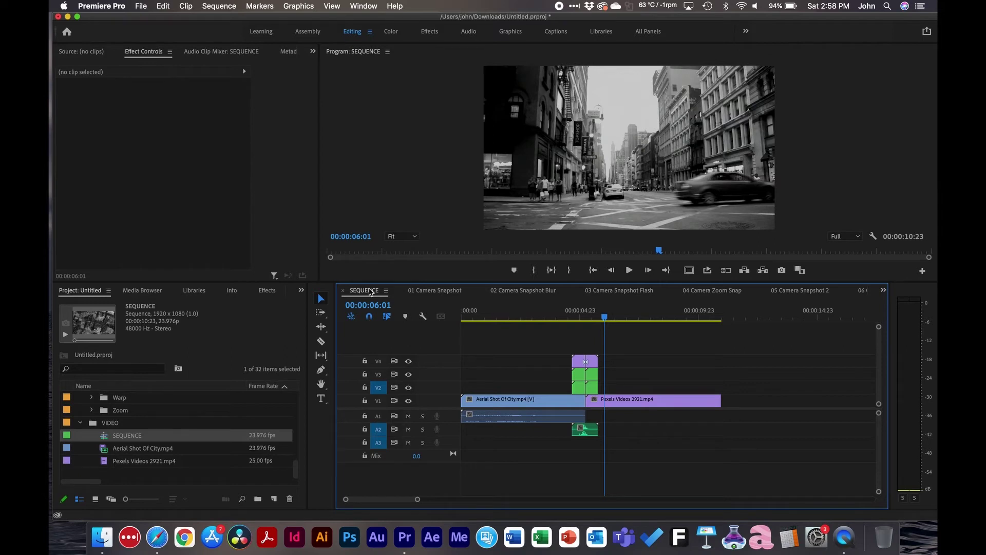
Dock the main SEQUENCE in its own timeline panel above.
left_click_drag(365, 291, 374, 309)
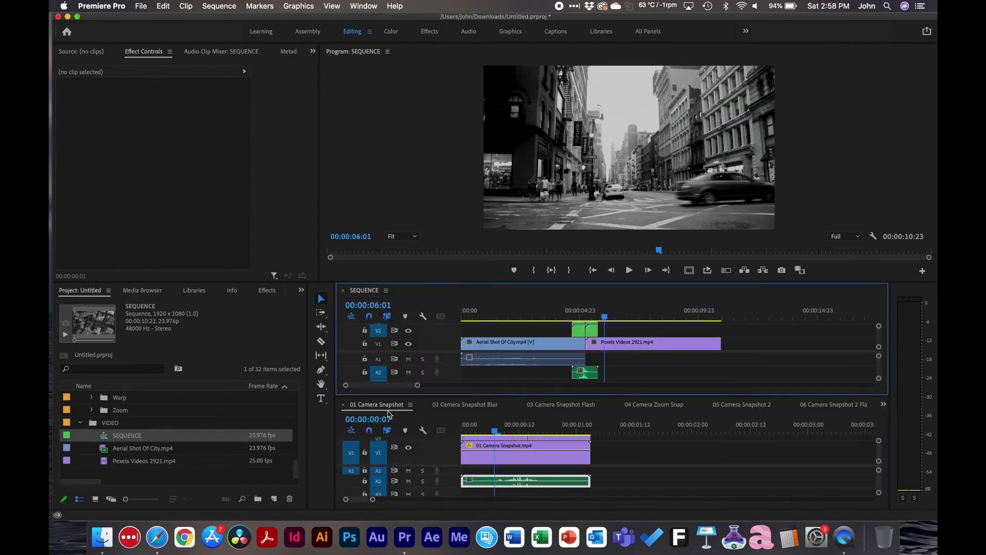
left_click(636, 449)
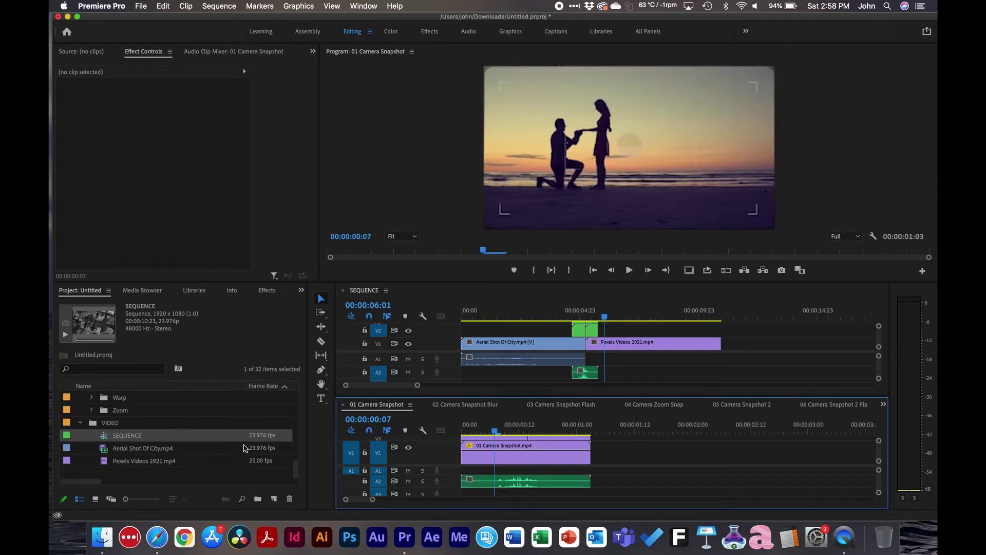
scroll(111, 417, "up", 10)
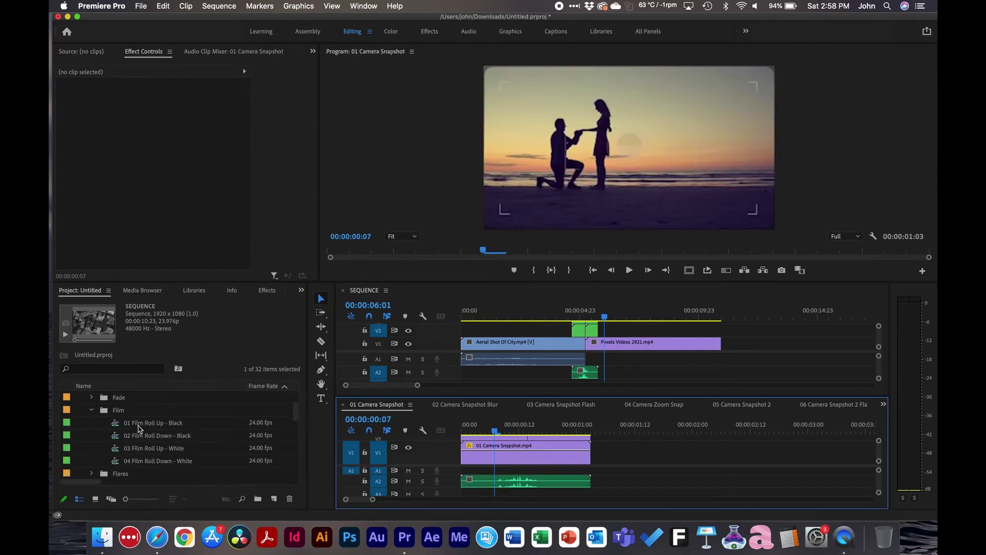
Open 03 Film Roll Up - White in the lower timeline, enlarged to show tracks V3–V5.
double_click(118, 451)
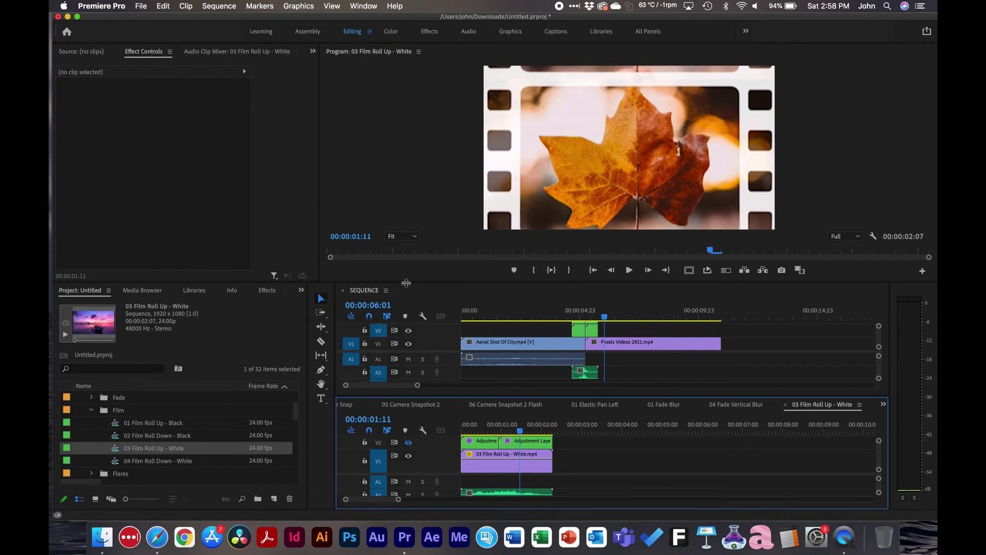
left_click_drag(415, 215, 415, 183)
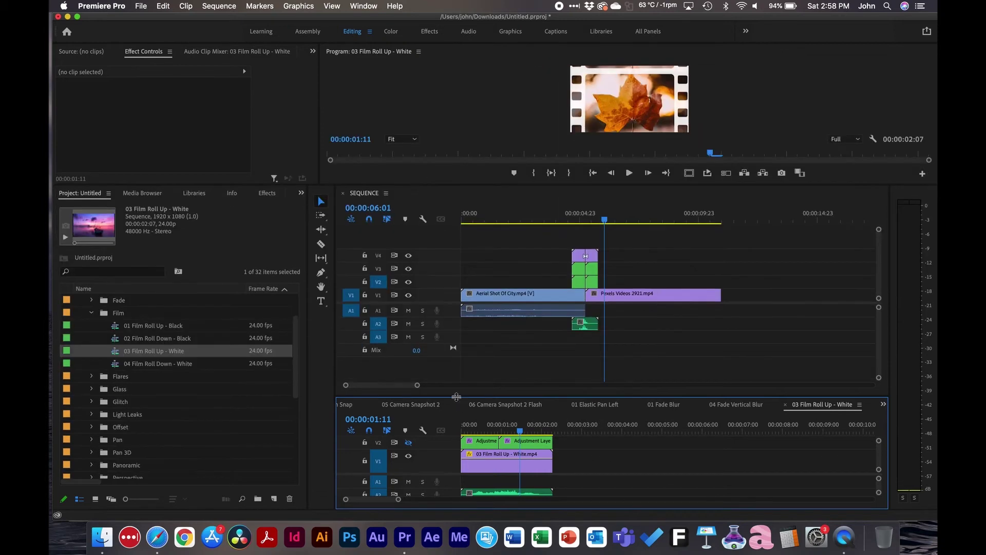
left_click_drag(469, 397, 469, 345)
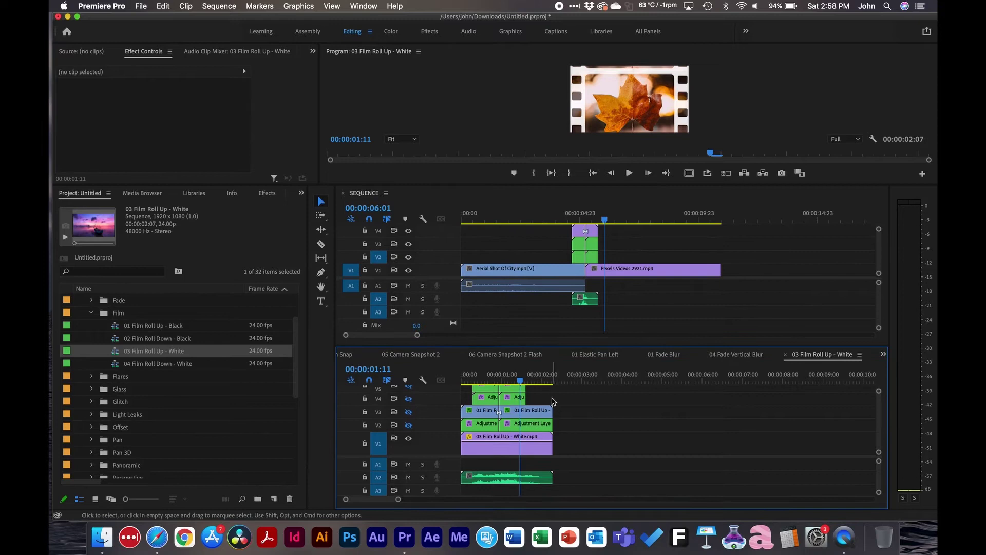
Copy the six V3–V5 film-roll clips into SEQUENCE, then open 04 Film Roll Down - White.
left_click_drag(551, 395, 628, 216)
left_click(609, 437)
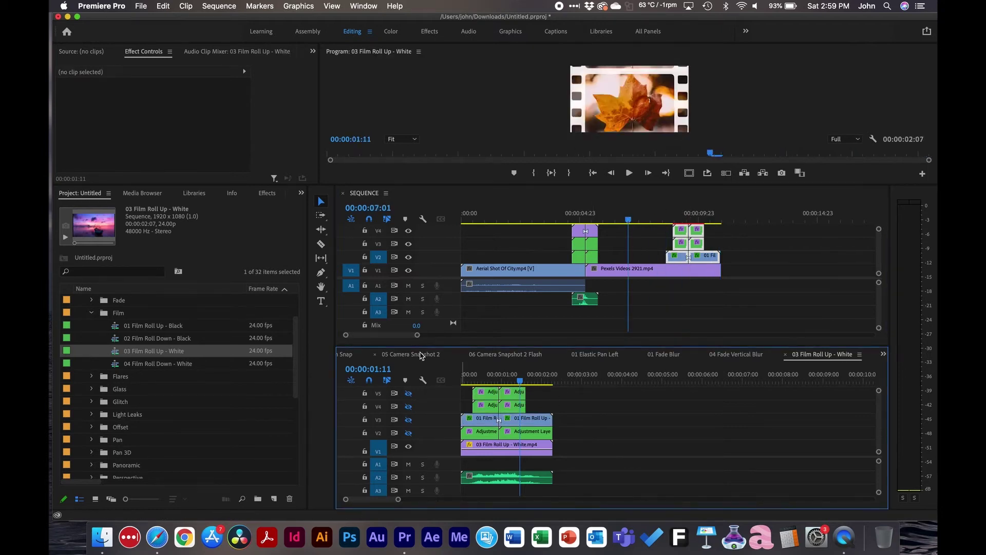
left_click(741, 237)
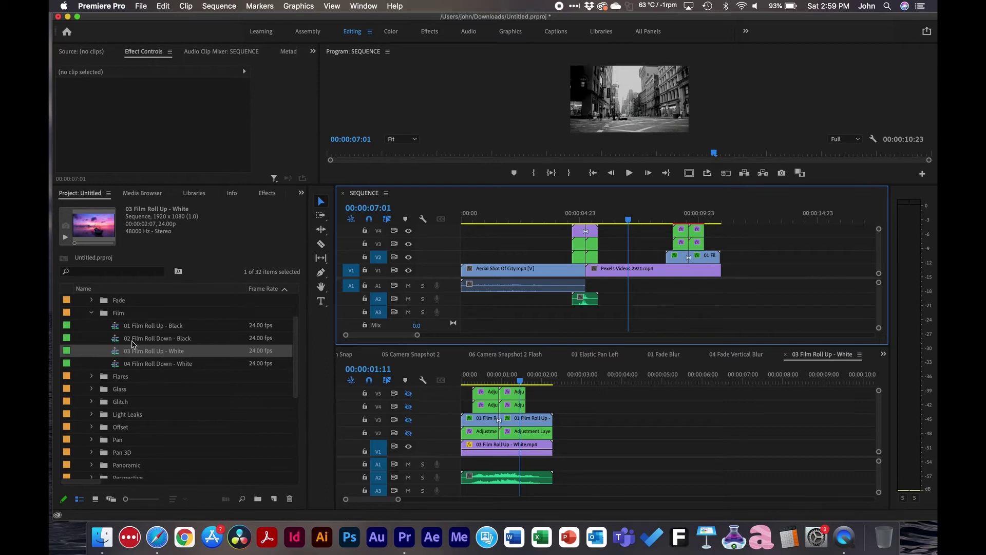
left_click(612, 399)
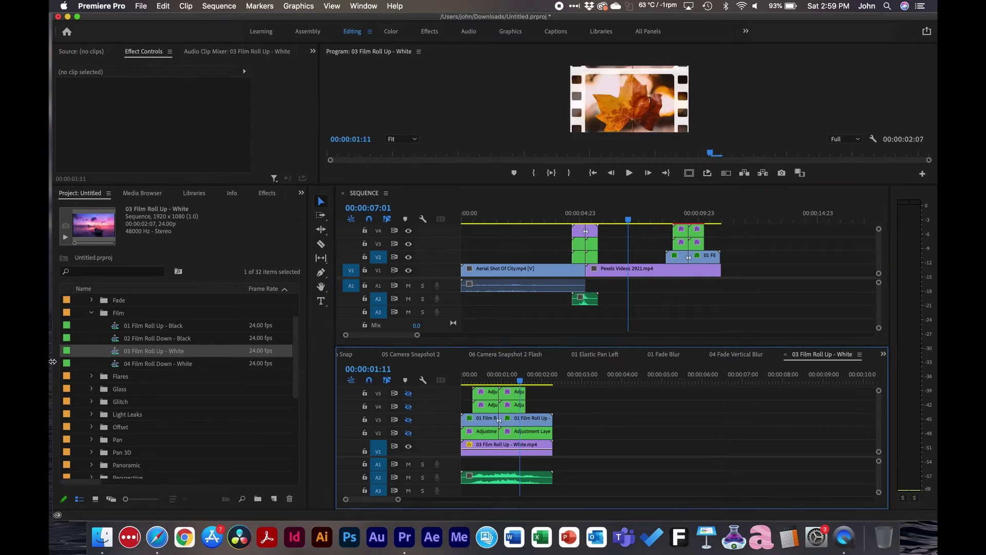
double_click(118, 364)
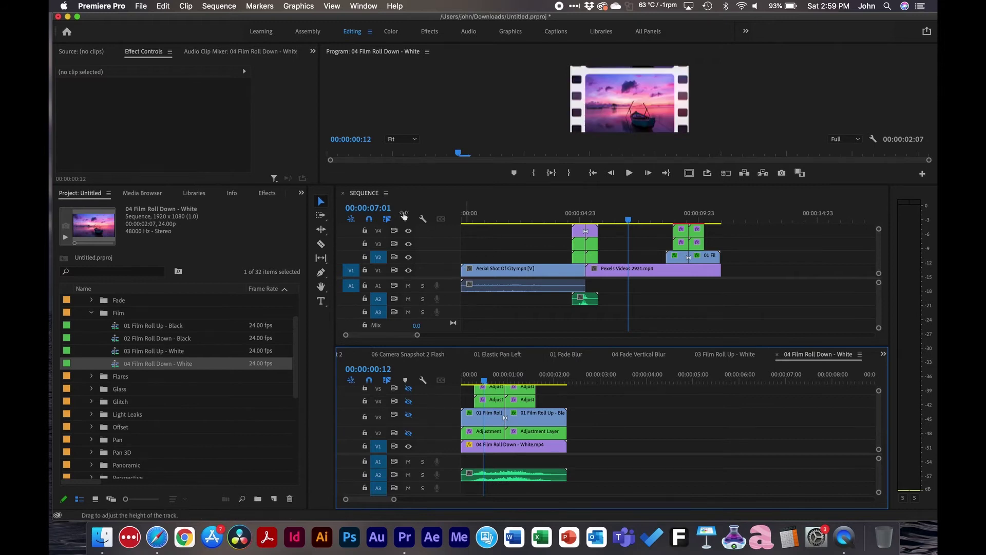
Close the other timeline panels and reopen 04 Film Roll Down - White.
left_click(387, 194)
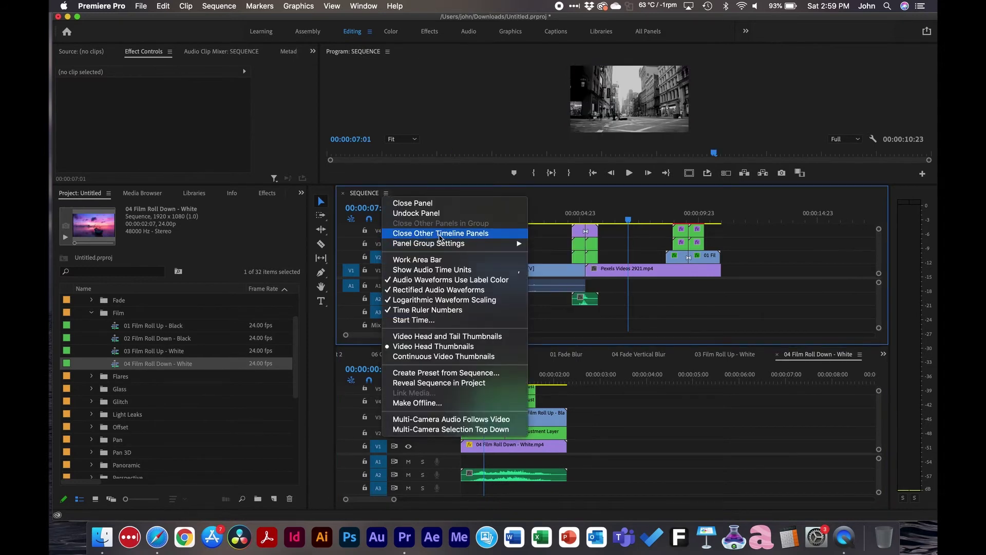
left_click(440, 233)
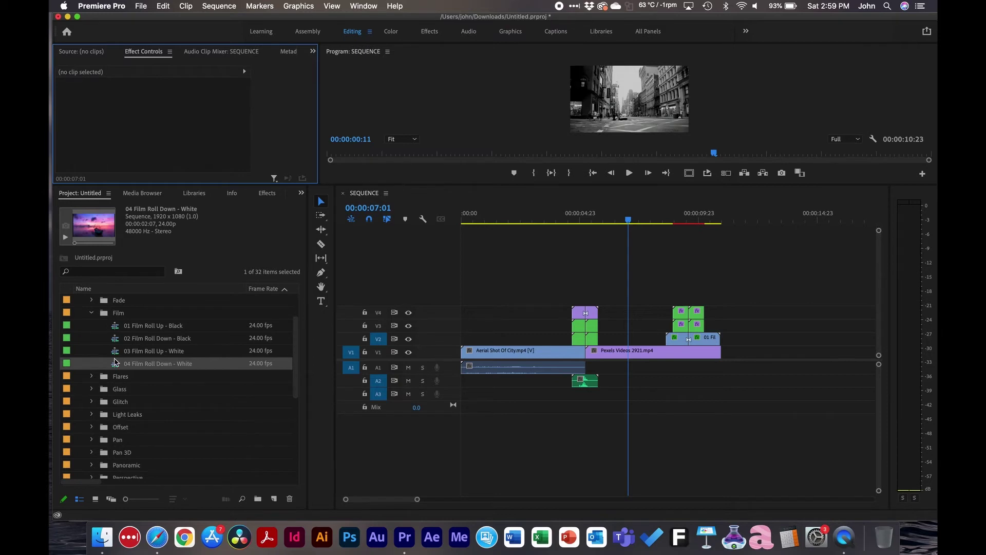
double_click(117, 363)
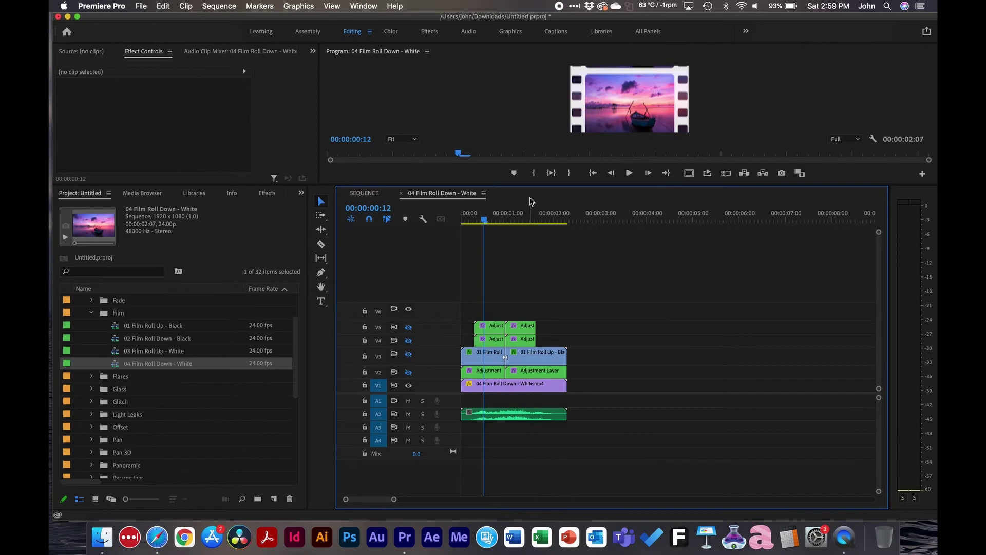
Enlarge the Program monitor, play the Film Roll Down transition, and collapse the Film folder.
left_click_drag(531, 184, 531, 314)
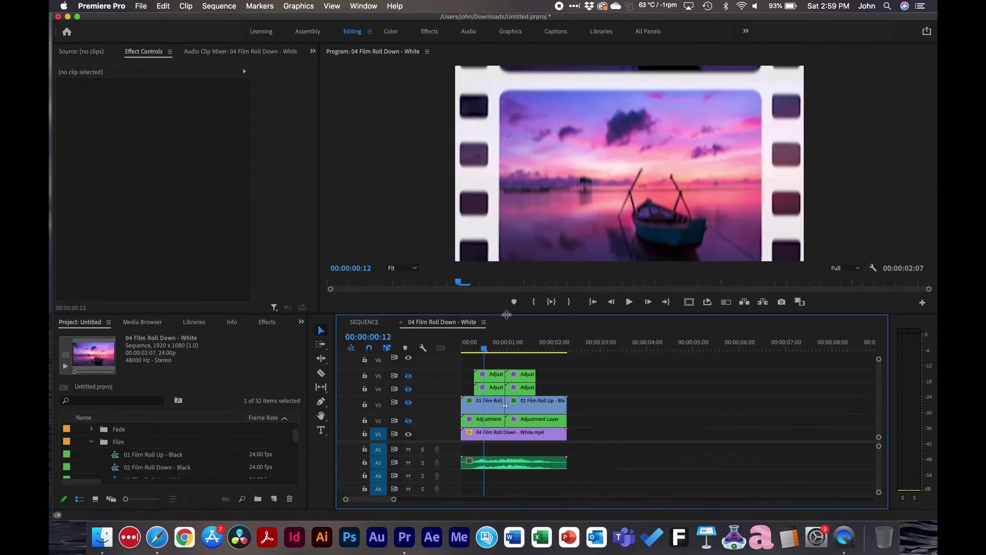
key("space")
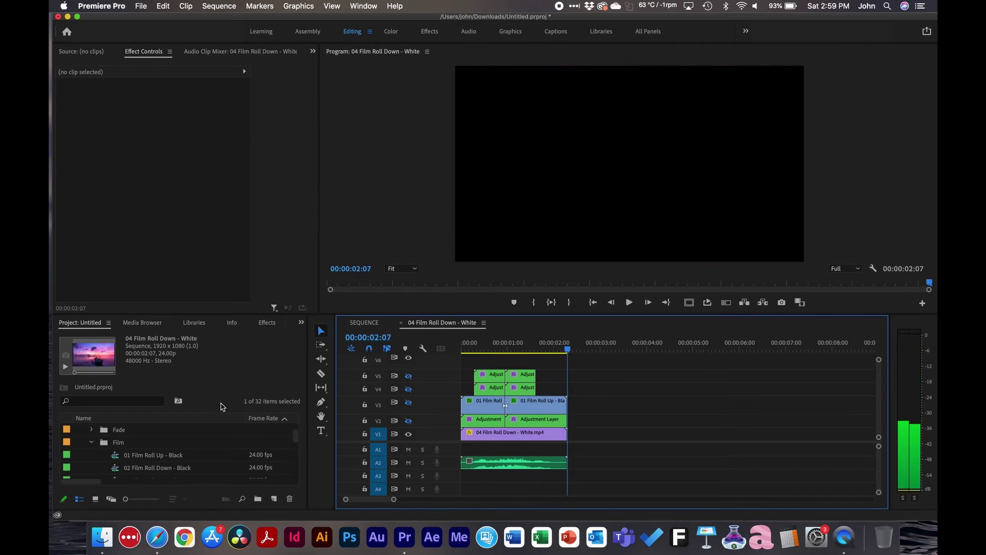
scroll(119, 447, "down", 1)
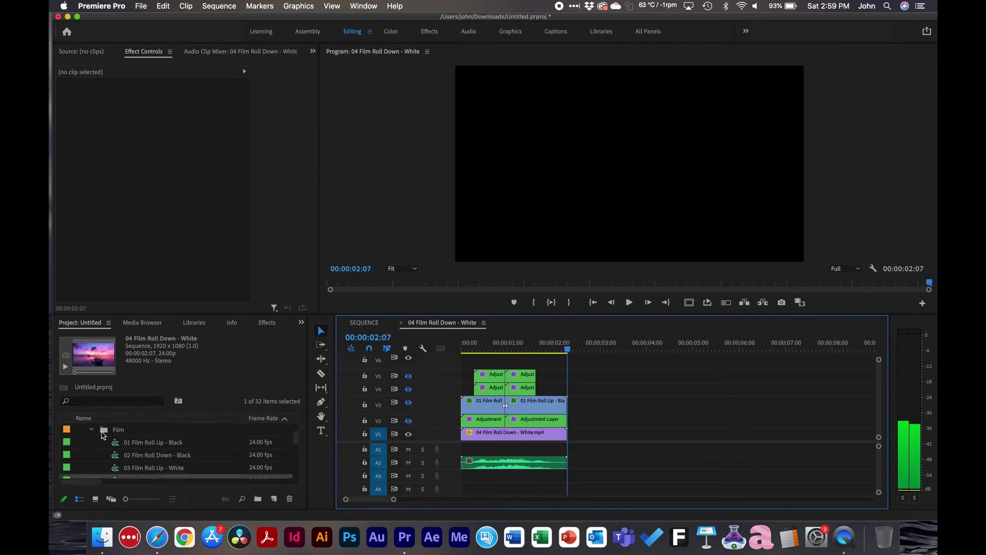
left_click(91, 430)
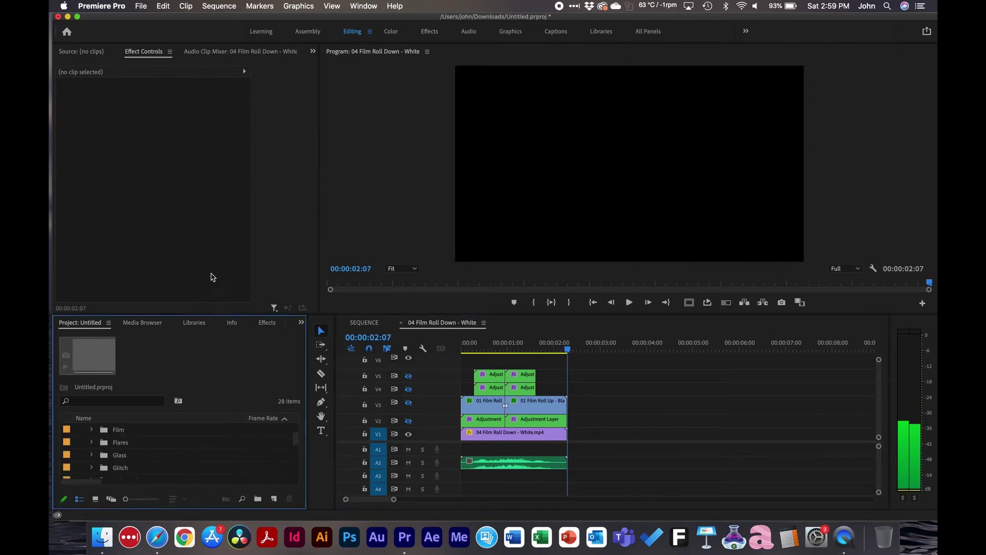
Shrink the preview area and return to the project's bin list.
left_click(194, 322)
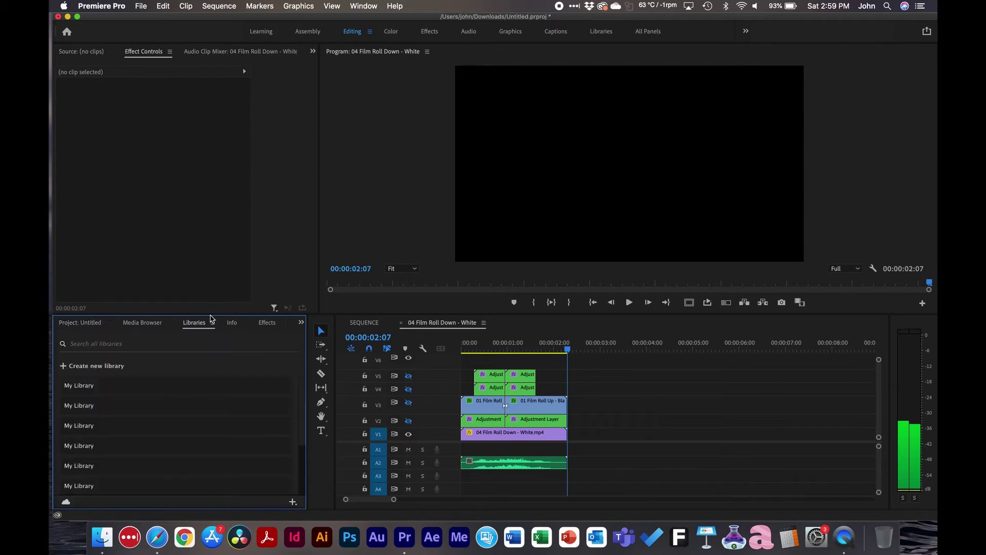
left_click_drag(211, 314, 226, 240)
left_click(92, 250)
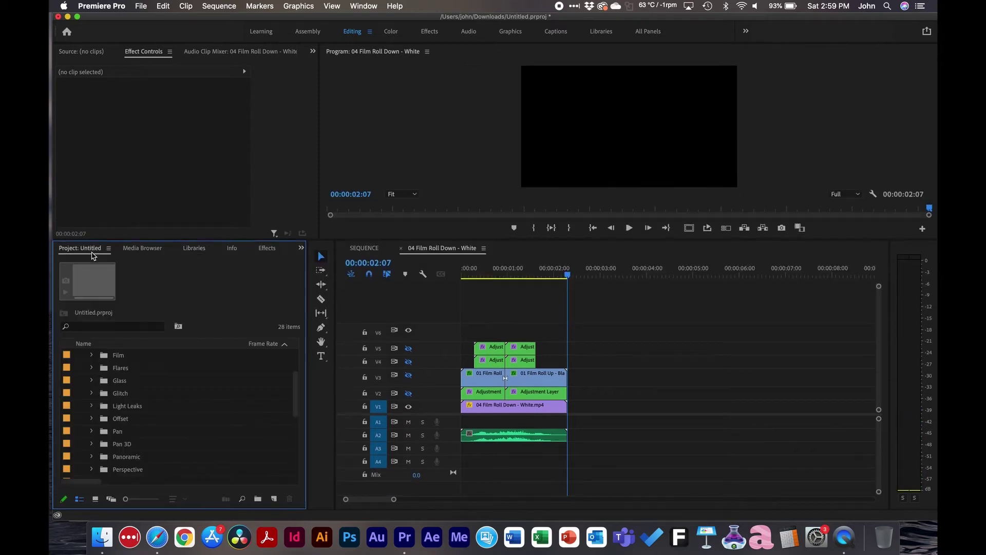
scroll(130, 382, "up", 3)
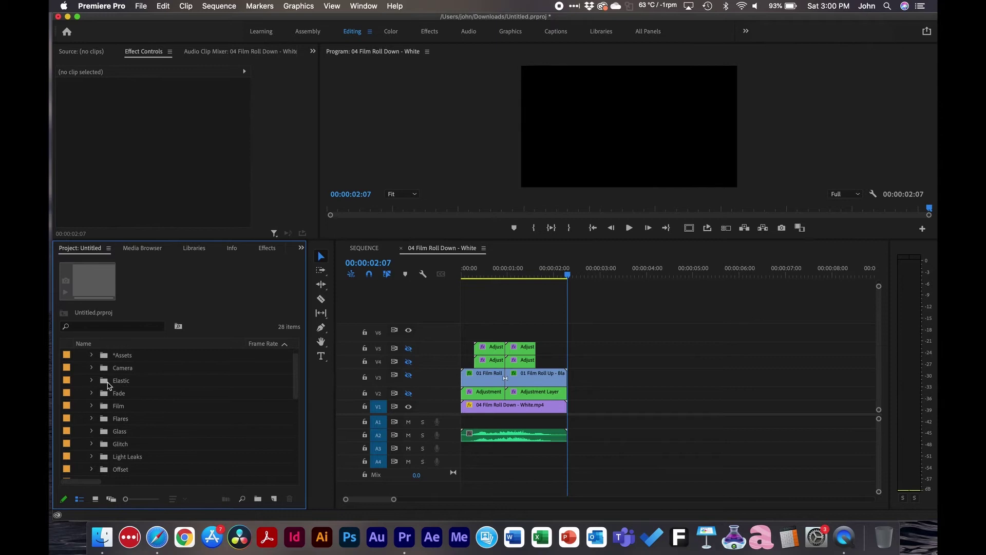
Play 01 Film Roll Up - Black from its start, then collapse the Film folder.
left_click(92, 405)
left_click(121, 419)
double_click(115, 420)
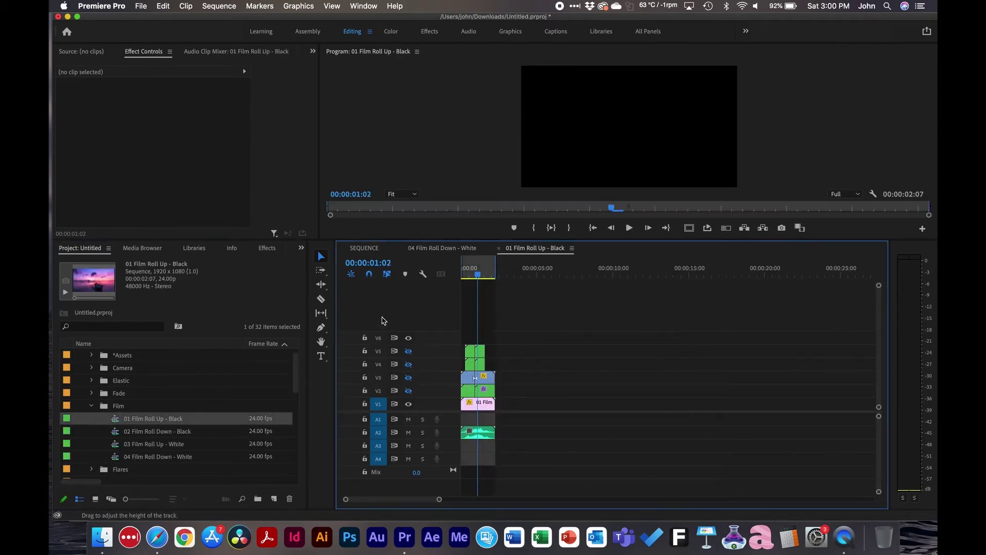
left_click(479, 276)
left_click_drag(483, 280, 462, 276)
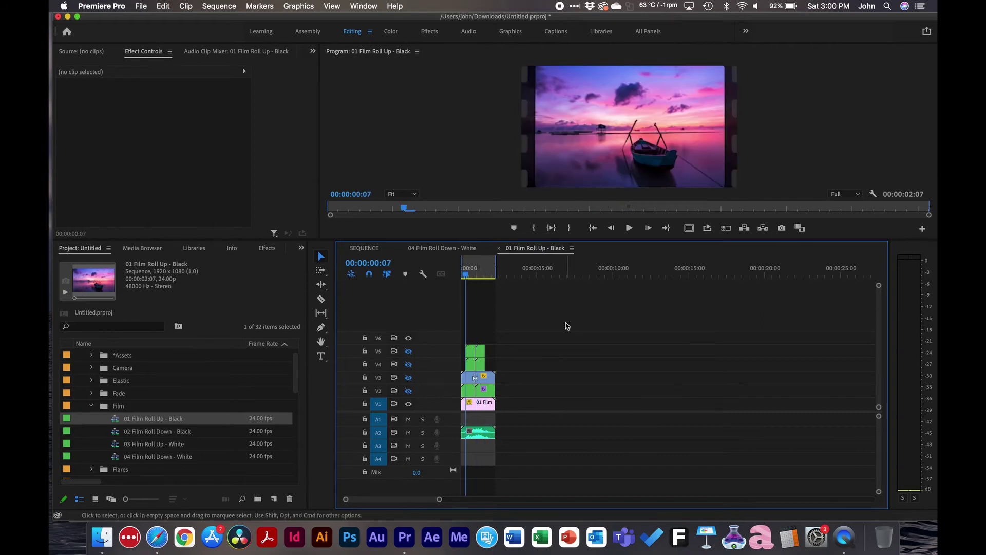
key("space")
key("space")
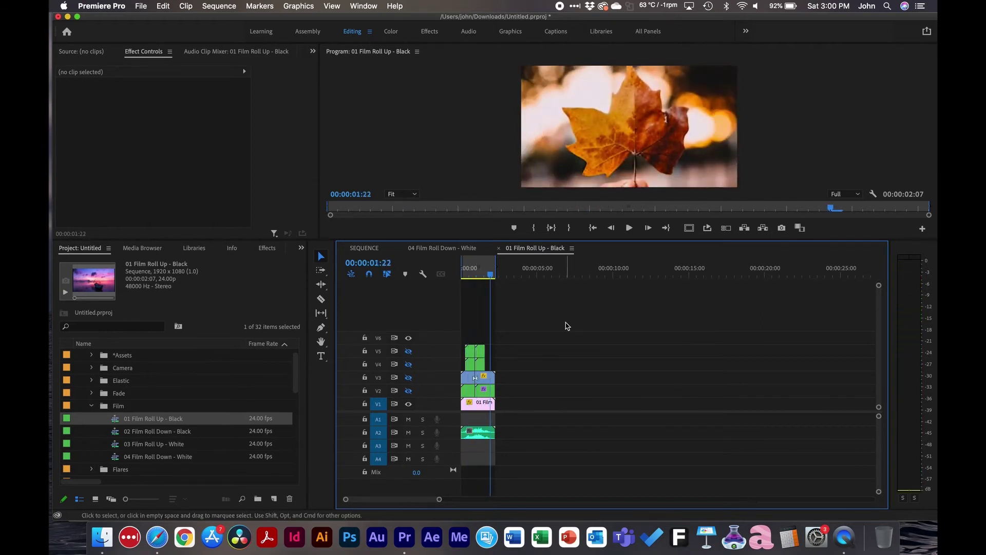
left_click(92, 407)
Expand Flares and play 01 Flare 50mm Horizontal from its start.
left_click(92, 420)
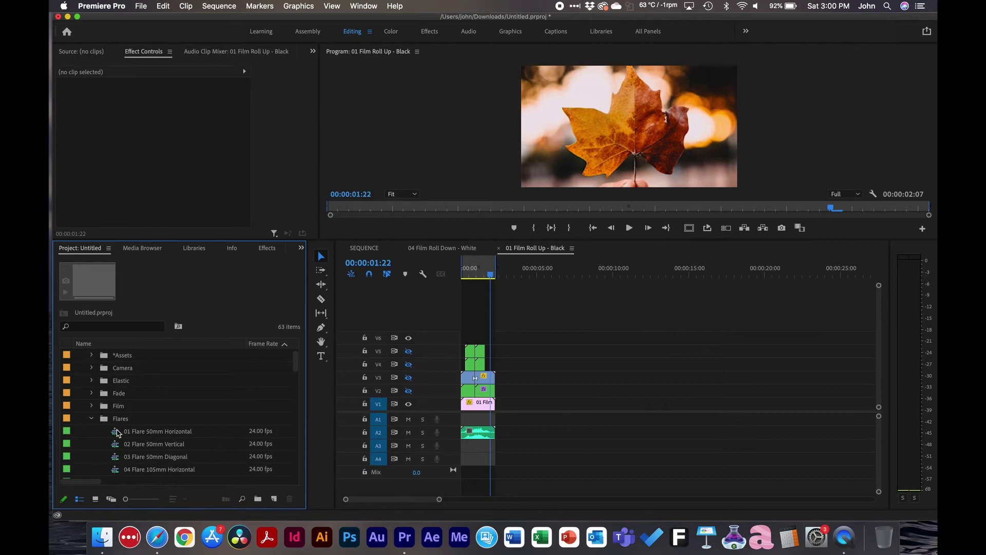
double_click(121, 432)
scroll(163, 435, "down", 5)
scroll(164, 435, "down", 9)
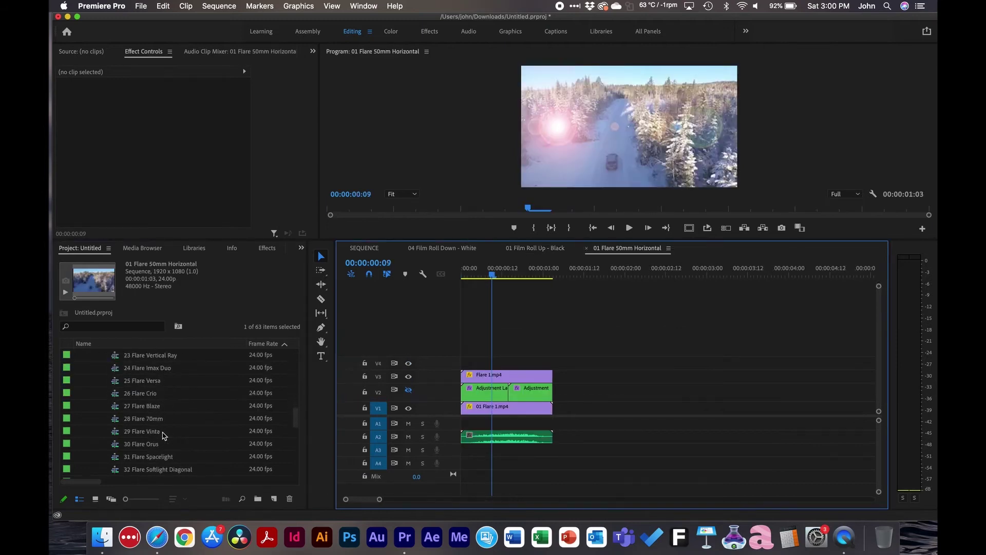
scroll(163, 435, "up", 10)
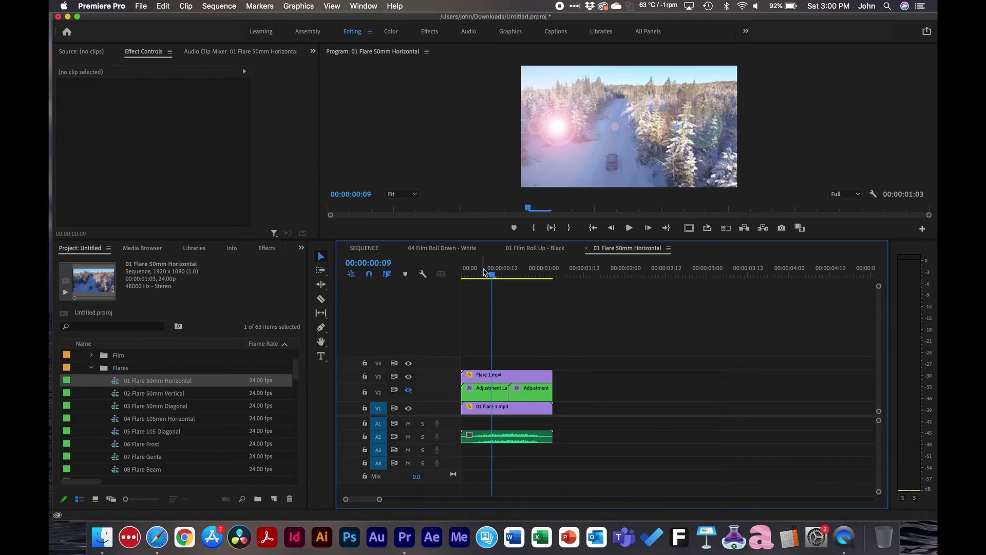
left_click_drag(464, 268, 450, 266)
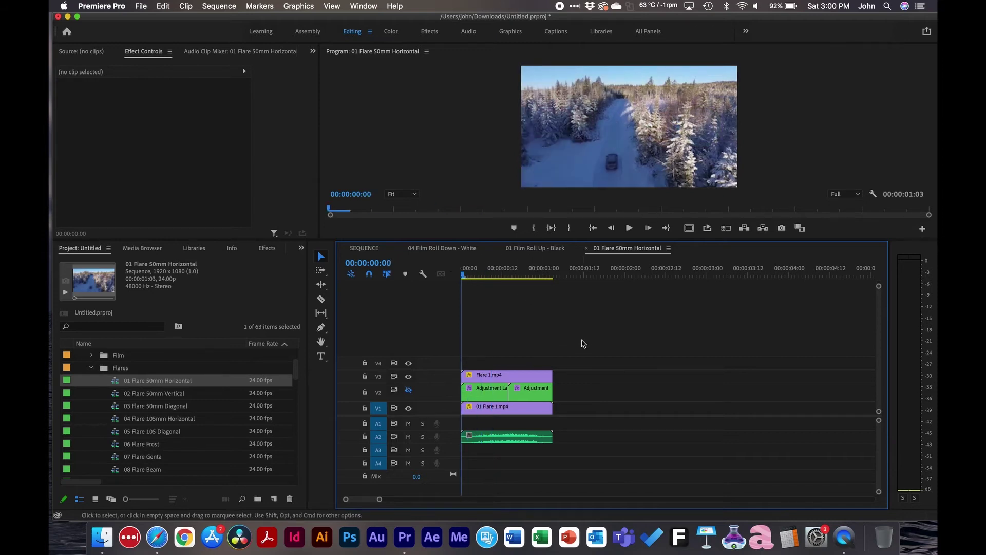
key("space")
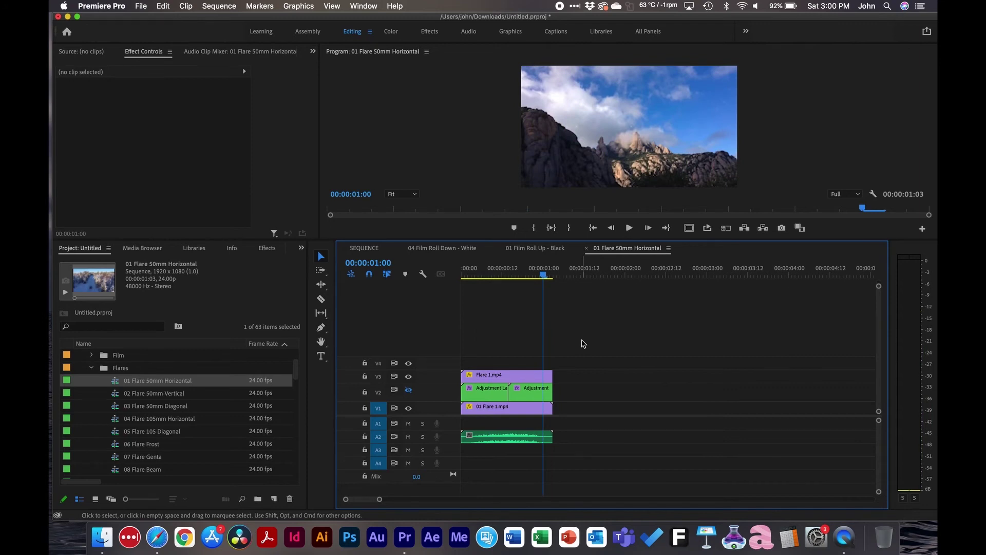
Play the 04 Flare 105mm Horizontal, 06 Flare Frost and 07 Flare Genta transitions.
left_click(143, 422)
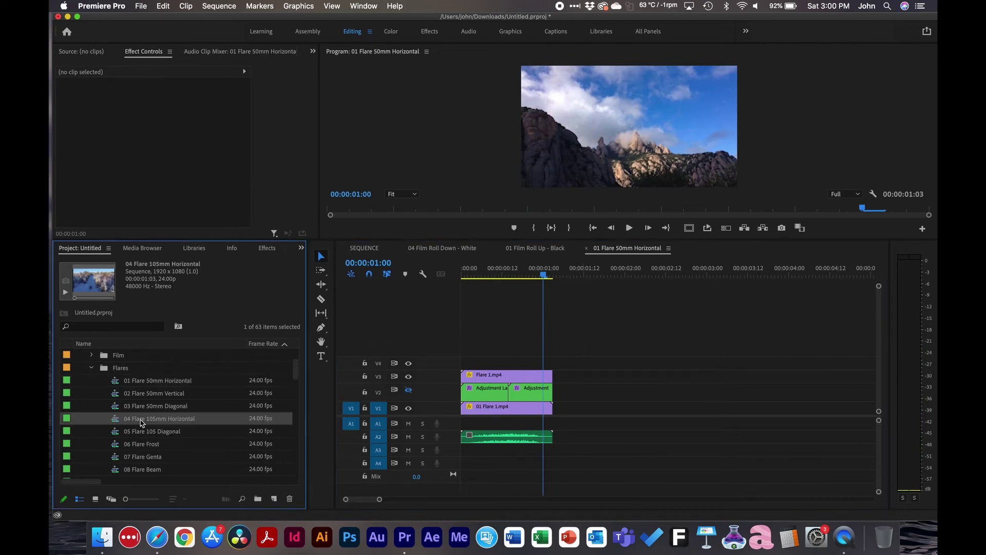
double_click(115, 422)
key("space")
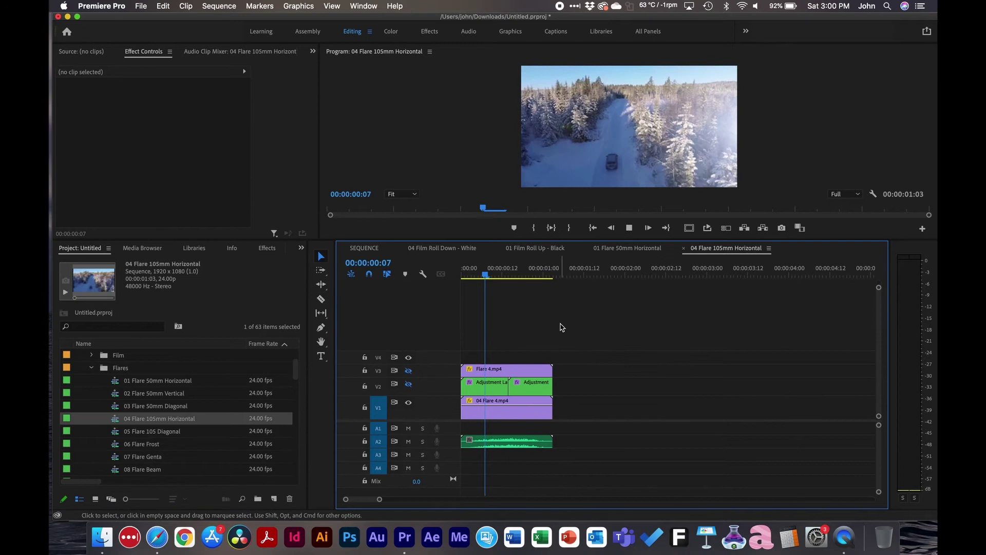
double_click(114, 445)
key("space")
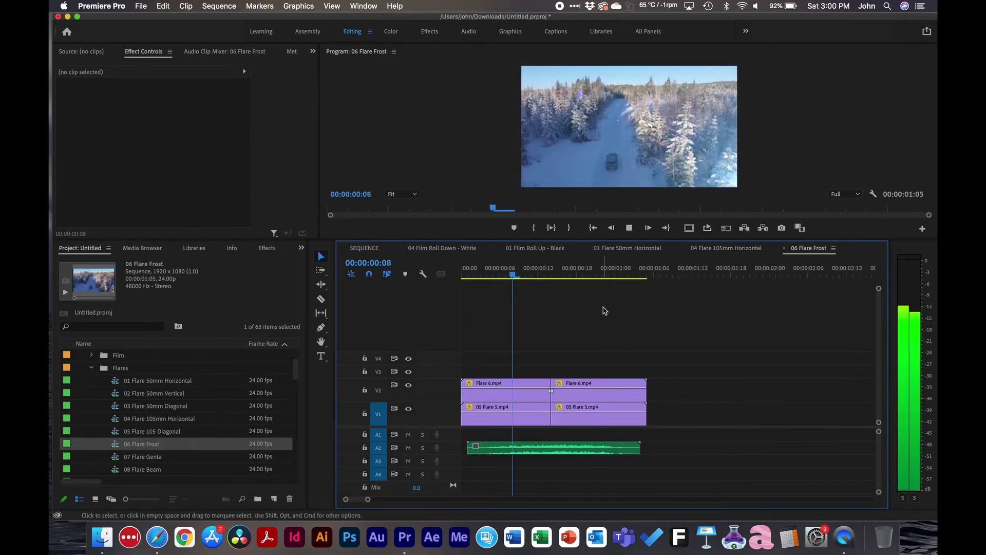
scroll(126, 423, "down", 1)
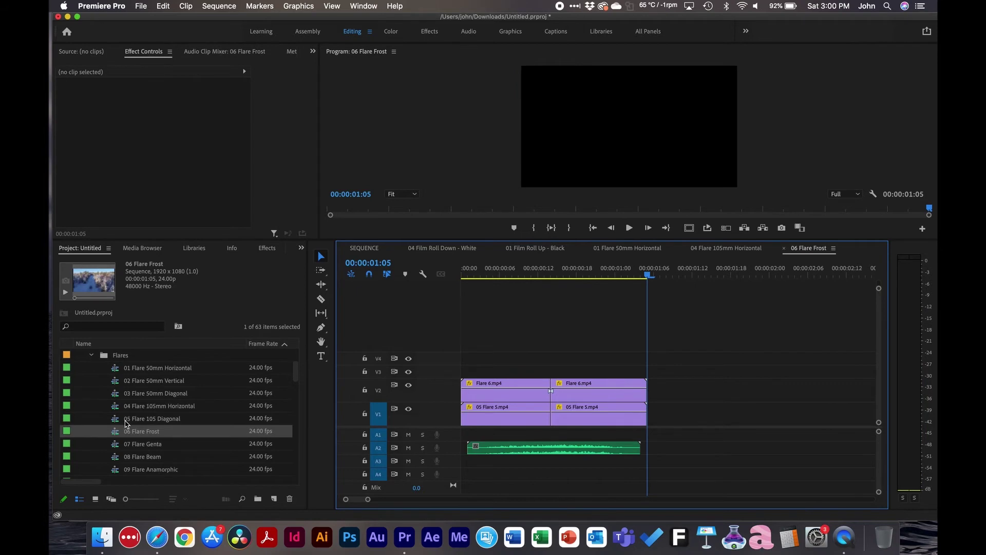
double_click(118, 443)
key("space")
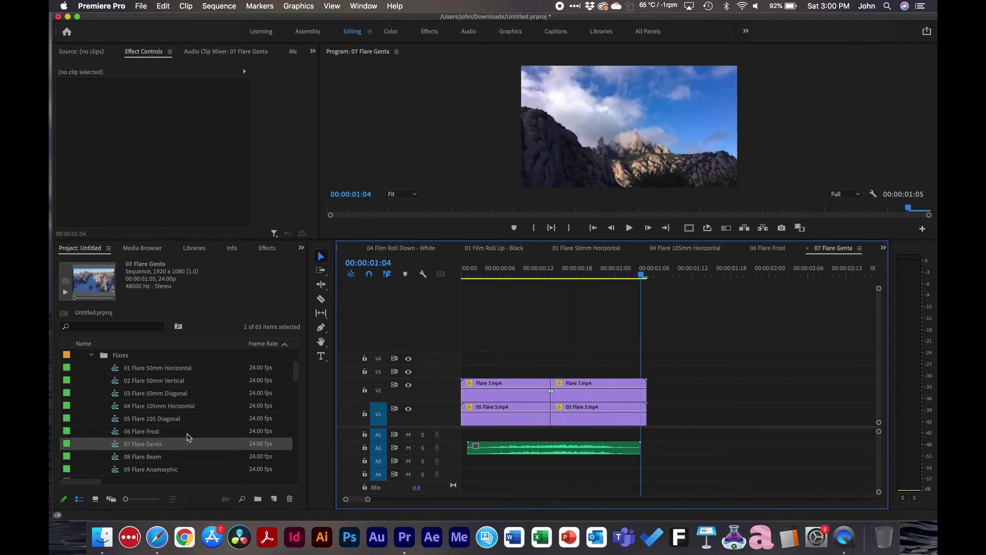
Play 08 Flare Beam and 09 Flare Anamorphic, each from its start.
double_click(117, 457)
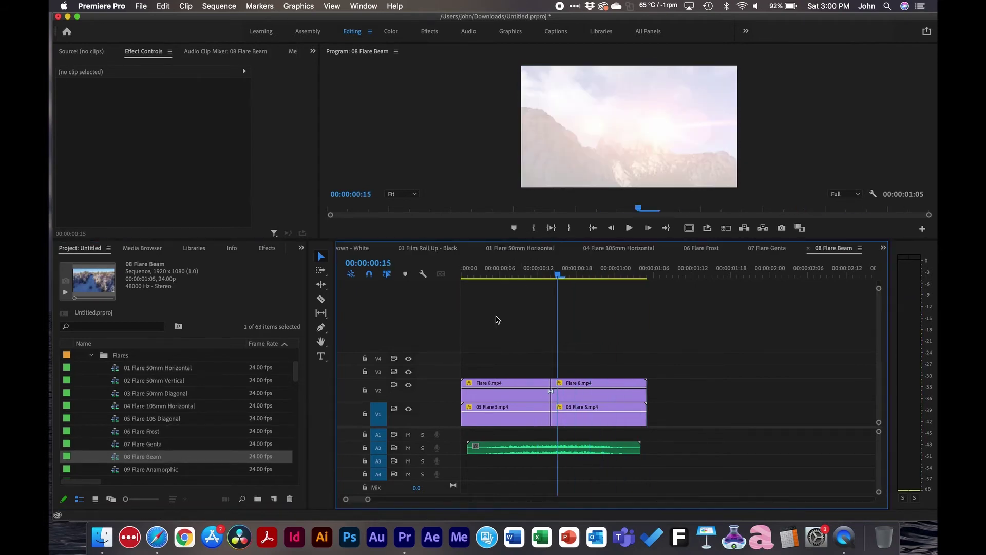
left_click(496, 275)
key("space")
key("space")
scroll(159, 431, "down", 3)
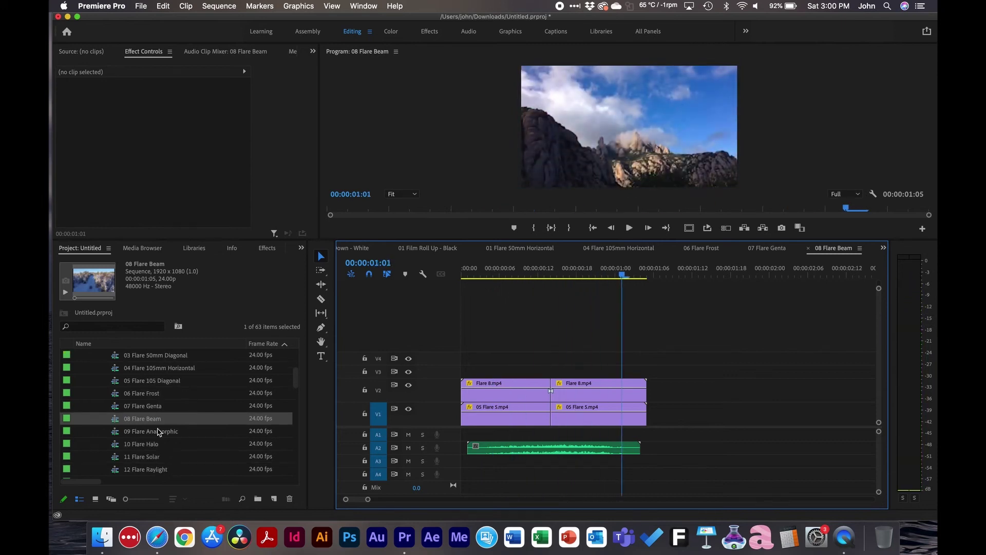
double_click(114, 433)
left_click(465, 275)
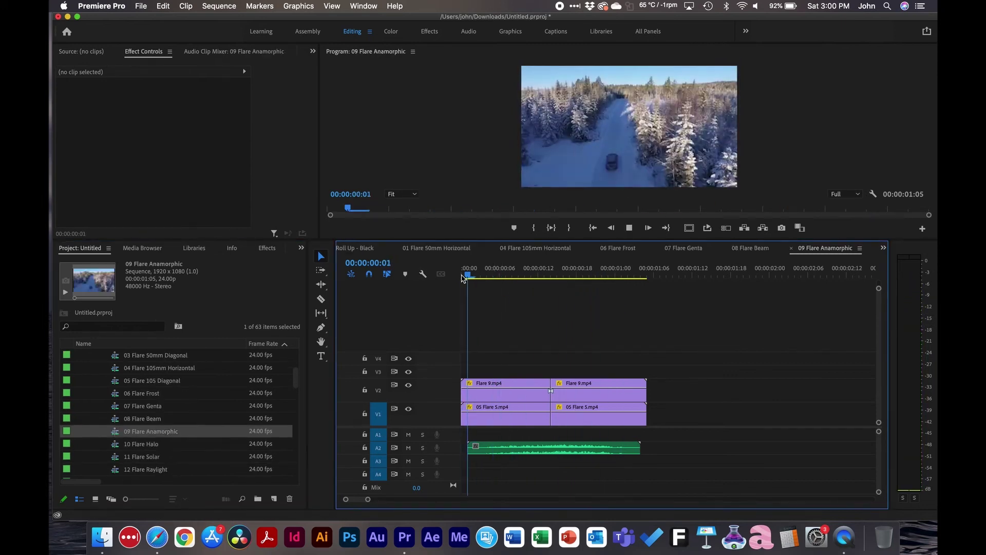
key("space")
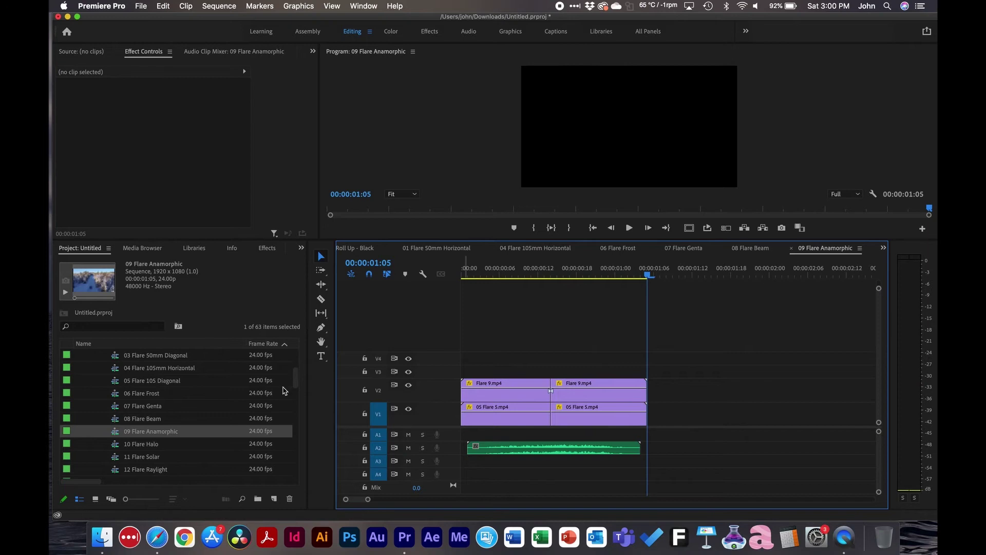
Play the 10 Flare Halo and 11 Flare Solar transitions, each rewound to its start.
scroll(204, 381, "down", 3)
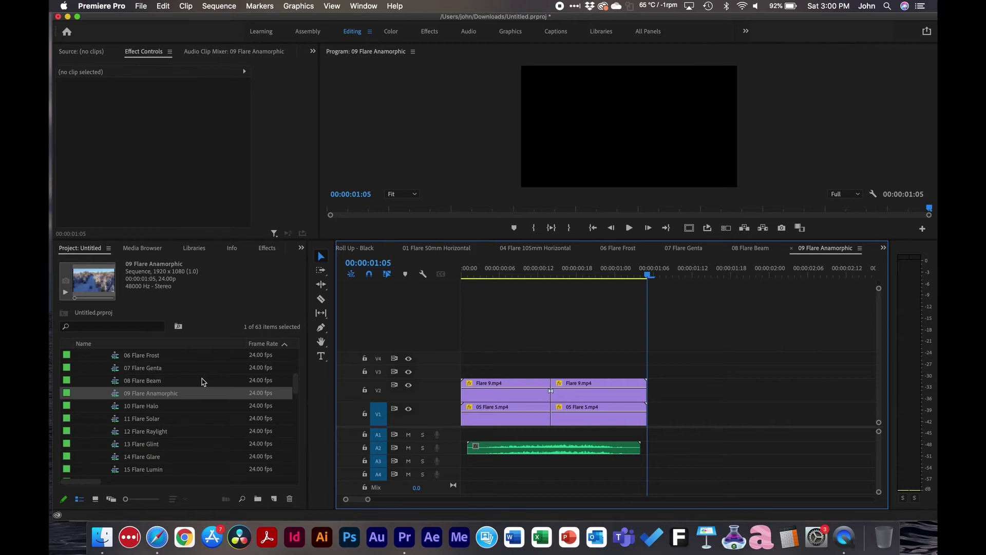
double_click(116, 405)
left_click_drag(539, 272, 464, 273)
key("space")
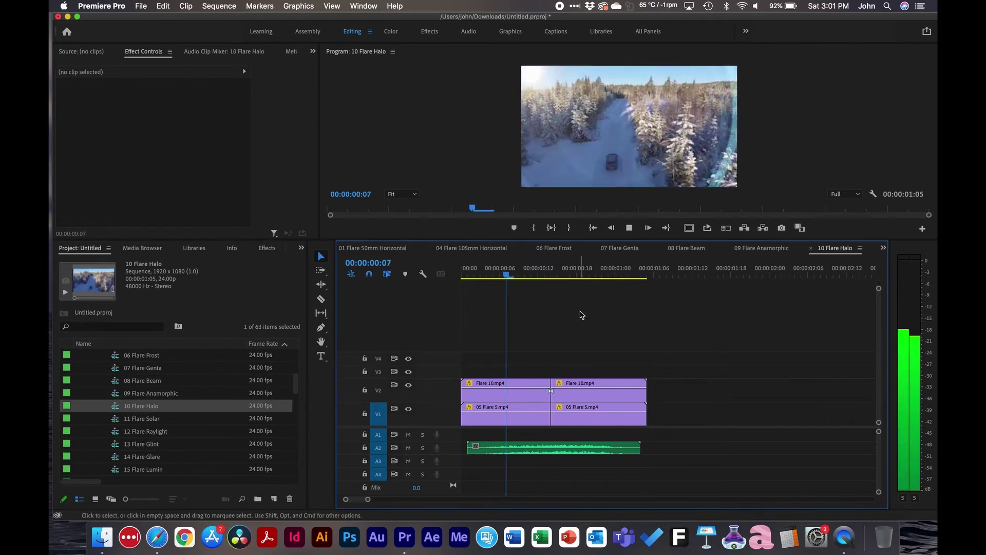
double_click(118, 418)
left_click_drag(509, 271, 452, 263)
key("space")
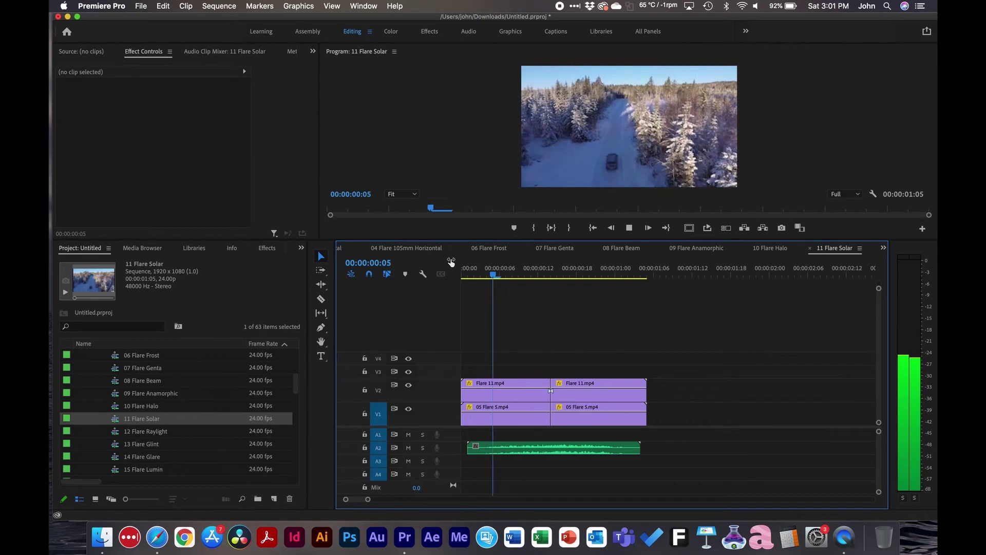
key("space")
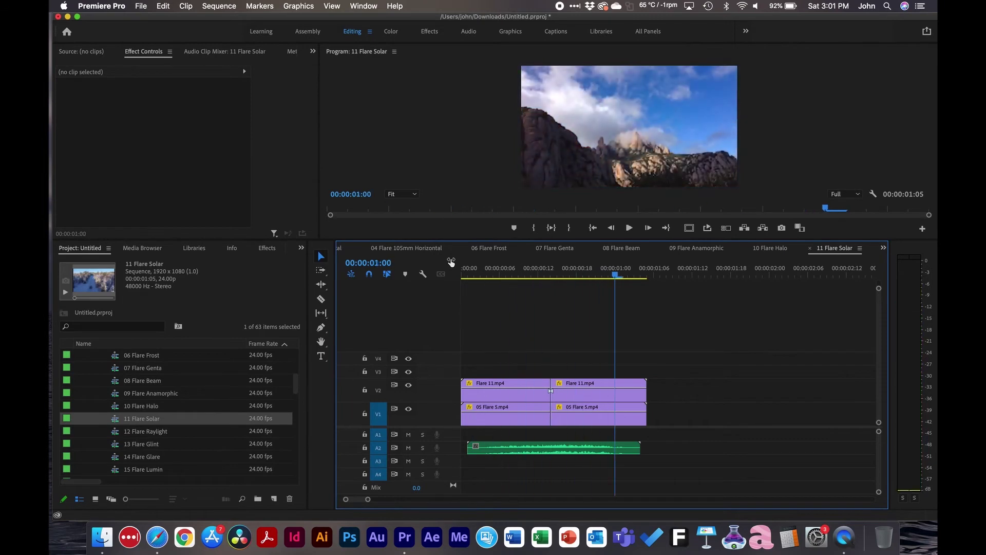
Play the 12 Flare Raylight transition from its start.
double_click(118, 431)
left_click_drag(501, 267, 462, 267)
key("space")
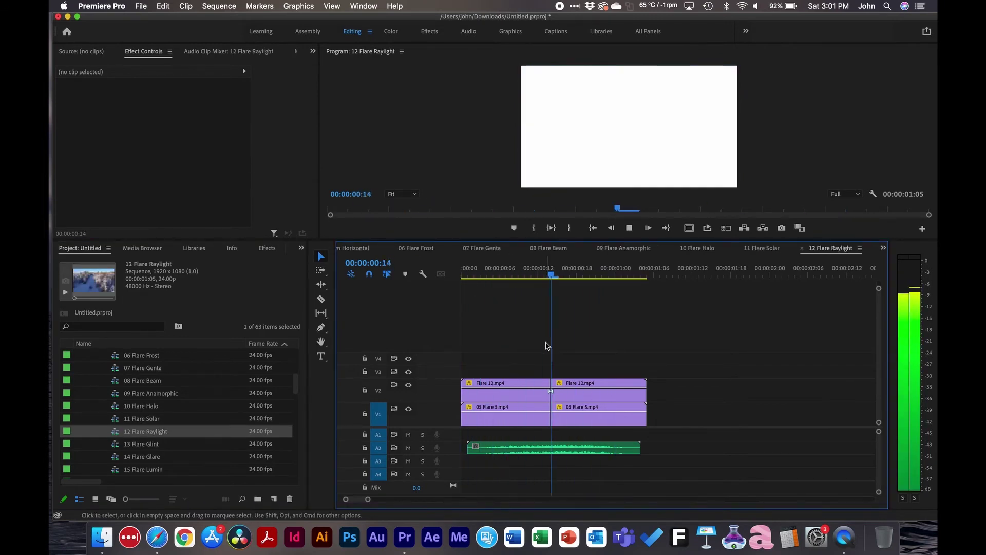
key("space")
Scroll the Project panel down to the Glass presets folder.
scroll(183, 404, "down", 4)
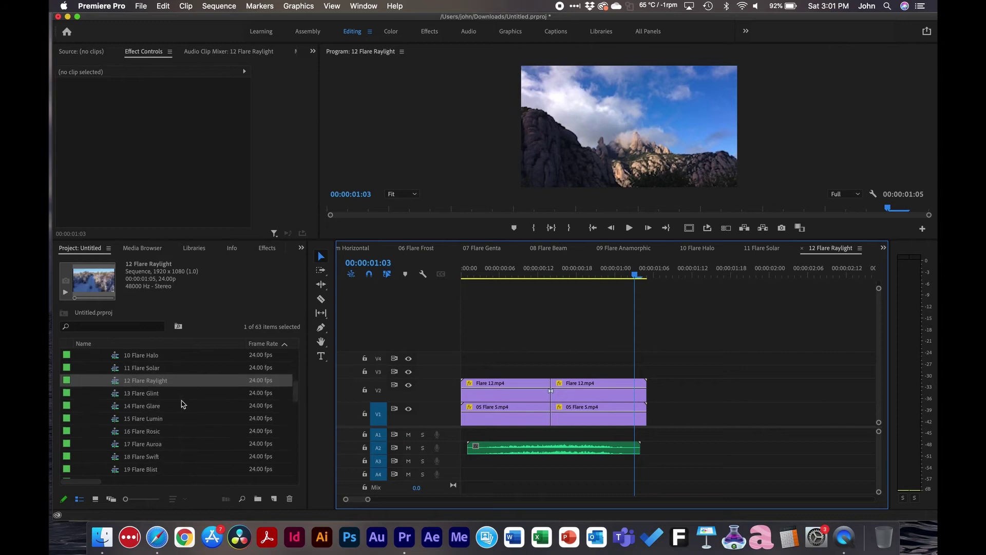
scroll(182, 404, "down", 2)
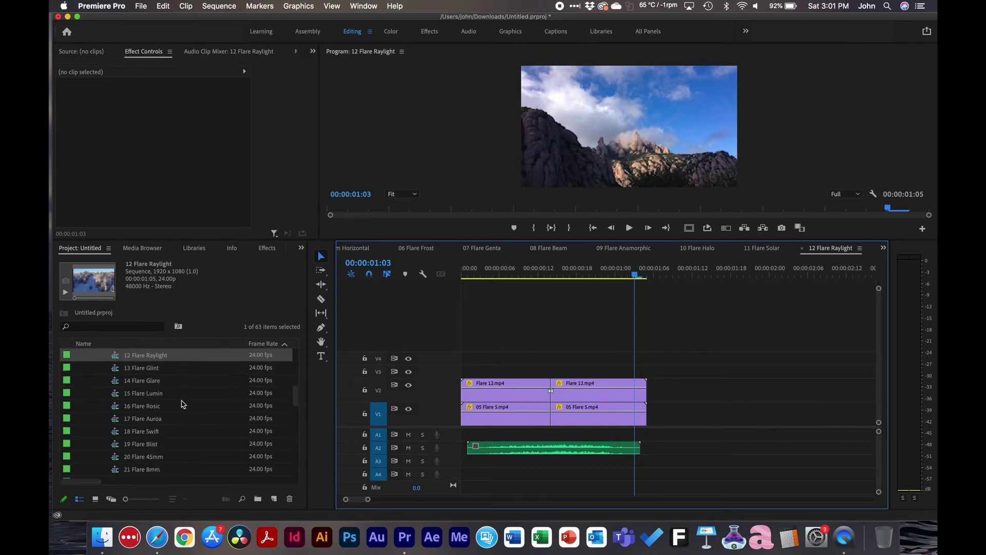
scroll(183, 405, "down", 7)
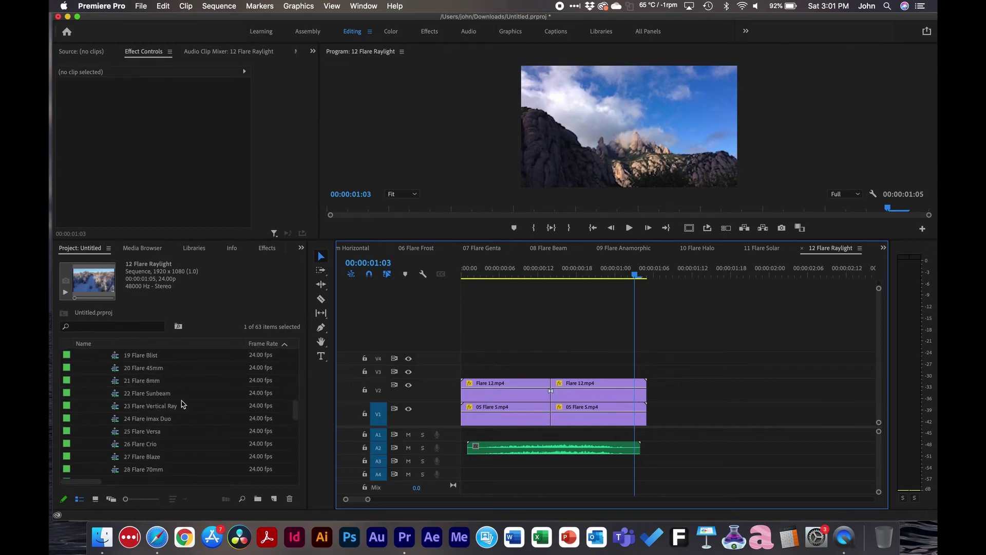
scroll(183, 404, "down", 7)
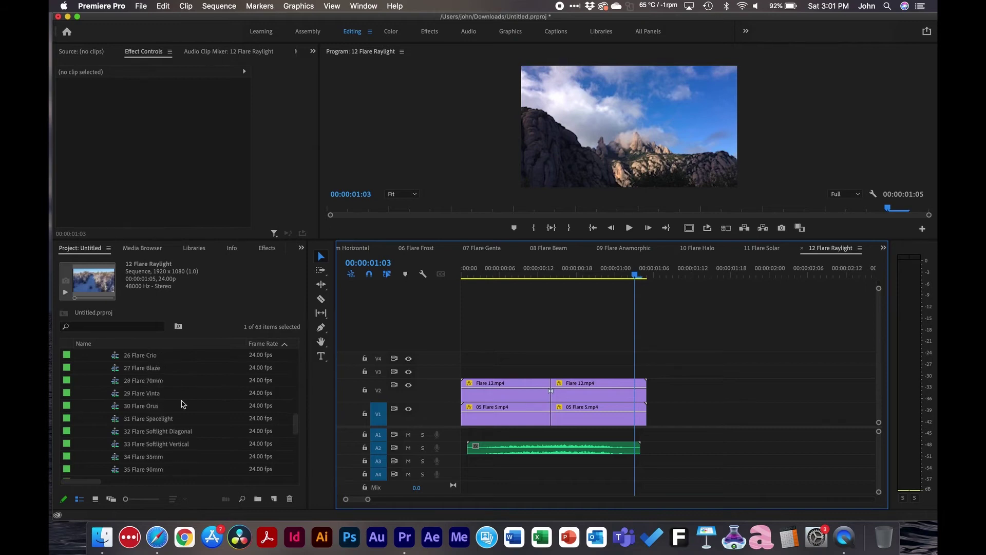
scroll(183, 404, "down", 2)
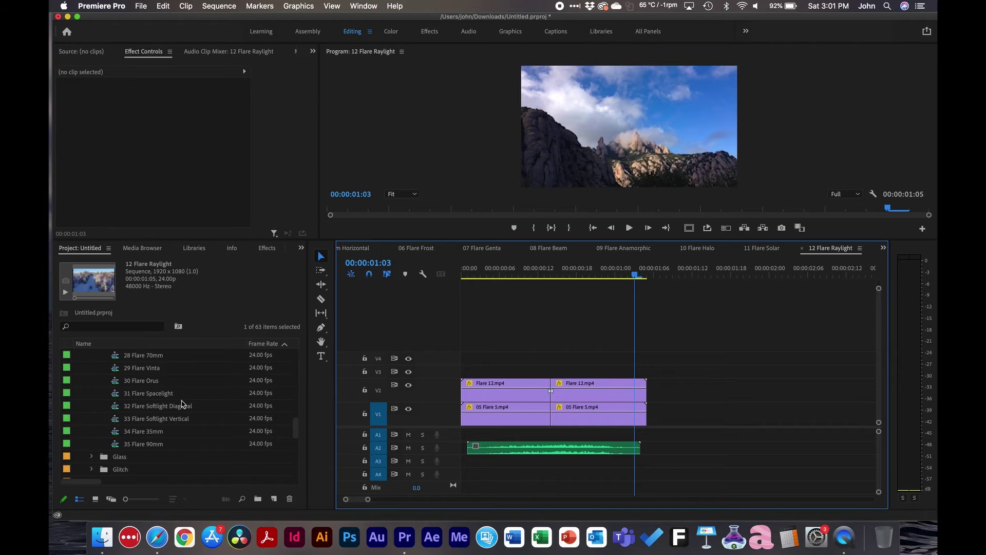
left_click(105, 459)
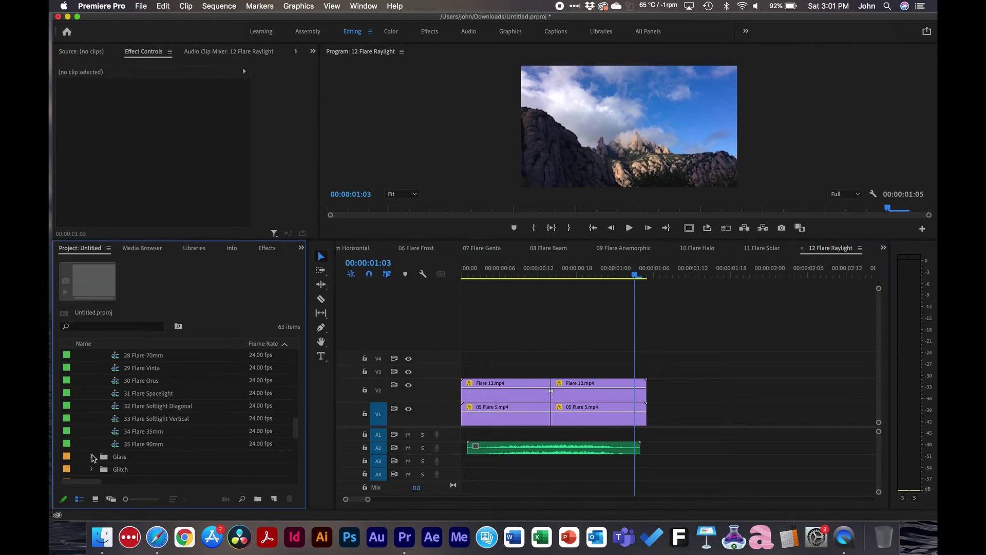
Expand the Glass folder and play 01 Glass Shards Left.
left_click(92, 456)
scroll(143, 454, "down", 4)
double_click(116, 419)
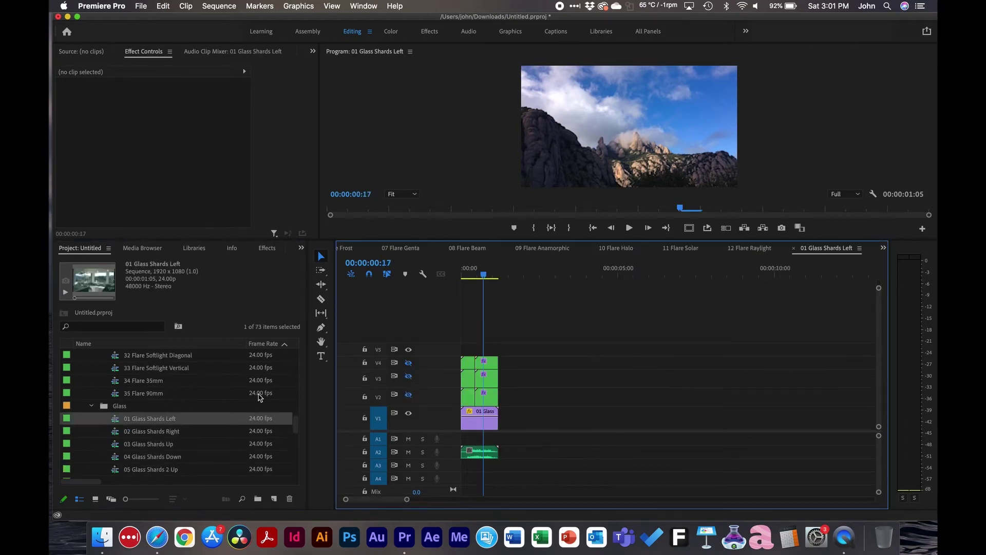
key("space")
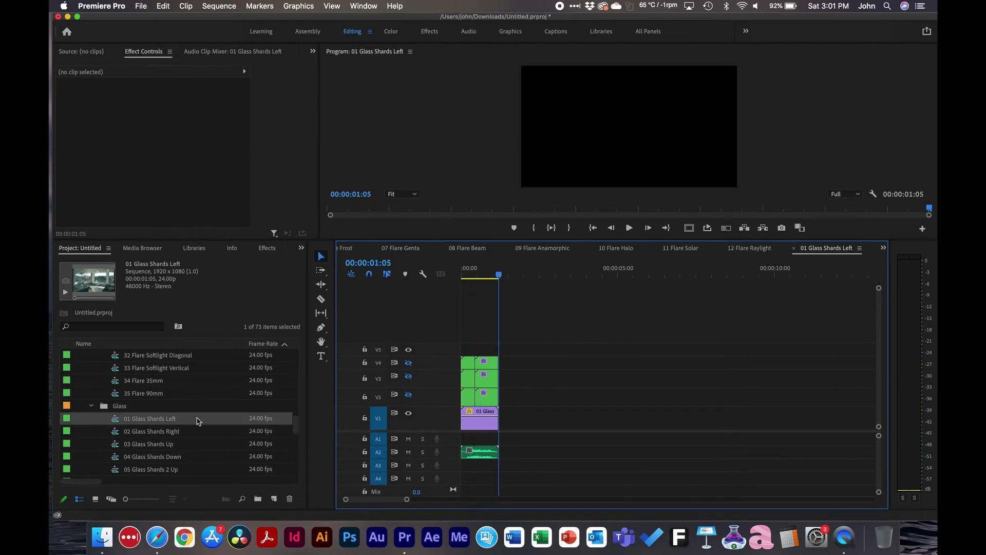
Play the 02 Glass Shards Right transition.
double_click(115, 434)
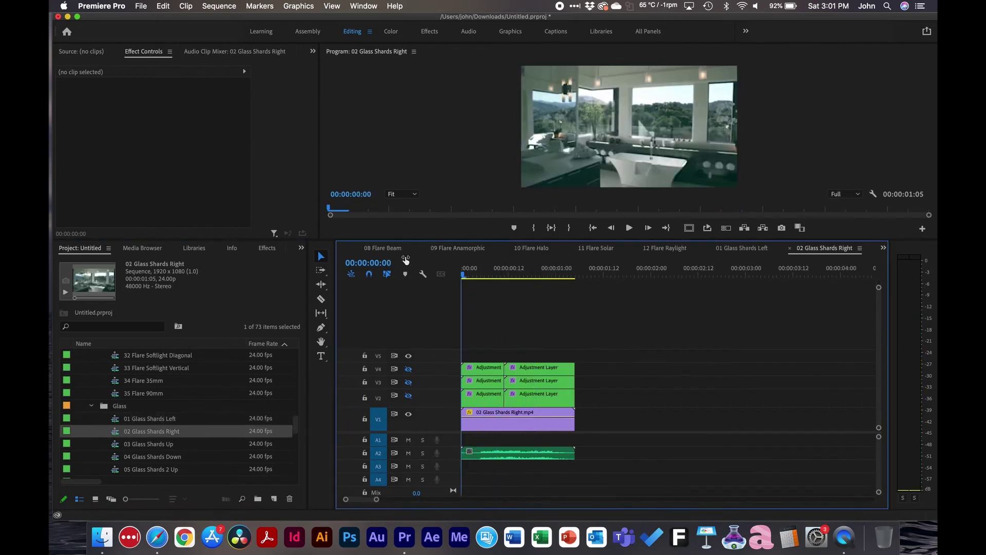
key("space")
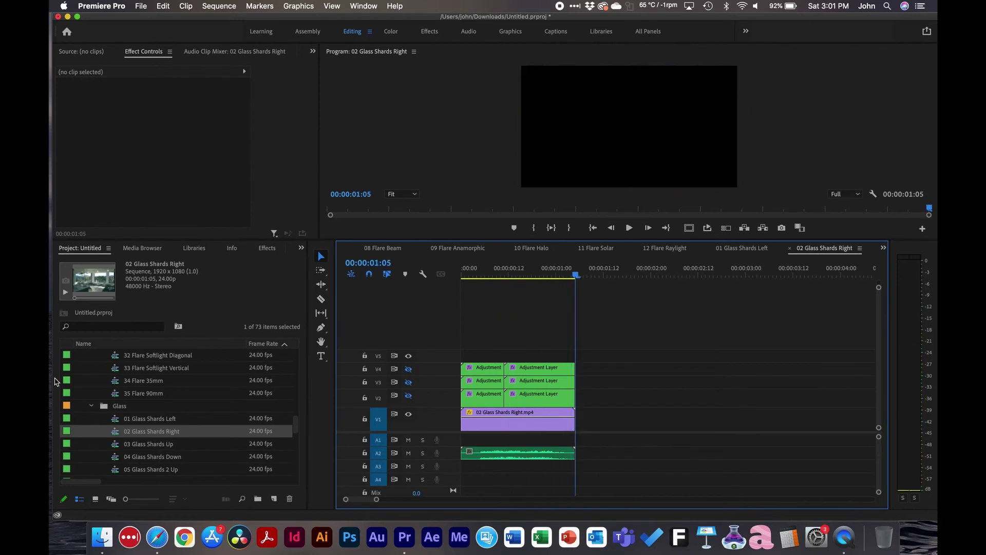
scroll(159, 439, "down", 5)
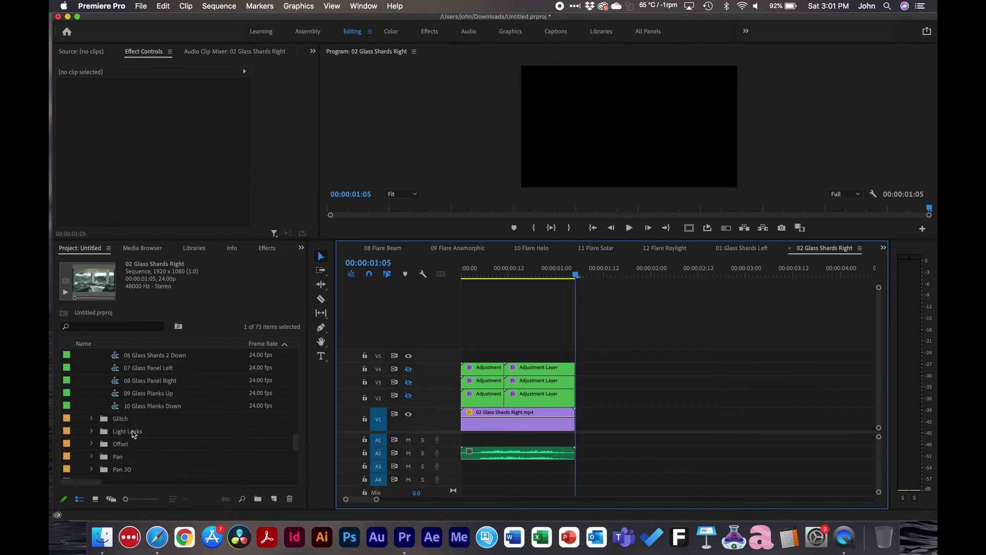
Open 01 Glitch Short from Glitch > 01 Glitch Legacy, rewound to its start.
left_click(90, 419)
left_click(104, 431)
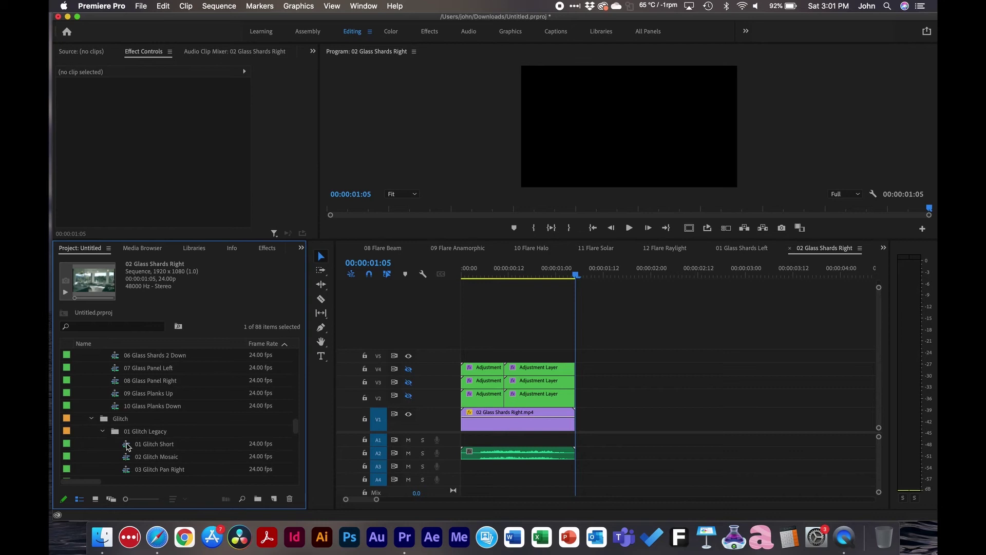
left_click(126, 448)
double_click(125, 442)
key("Home")
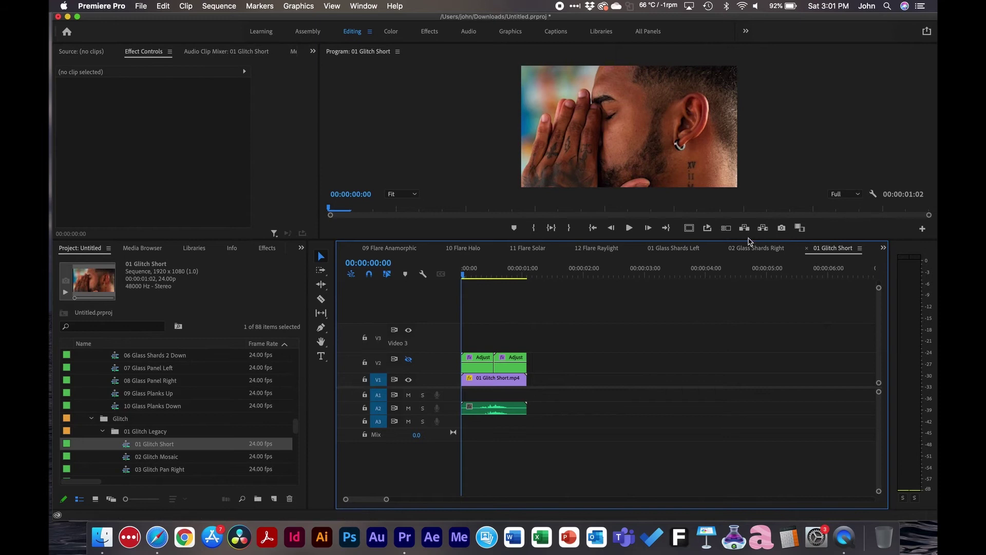
Enlarge the video preview and replay the 01 Glitch Short transition from the start.
left_click_drag(748, 240, 725, 297)
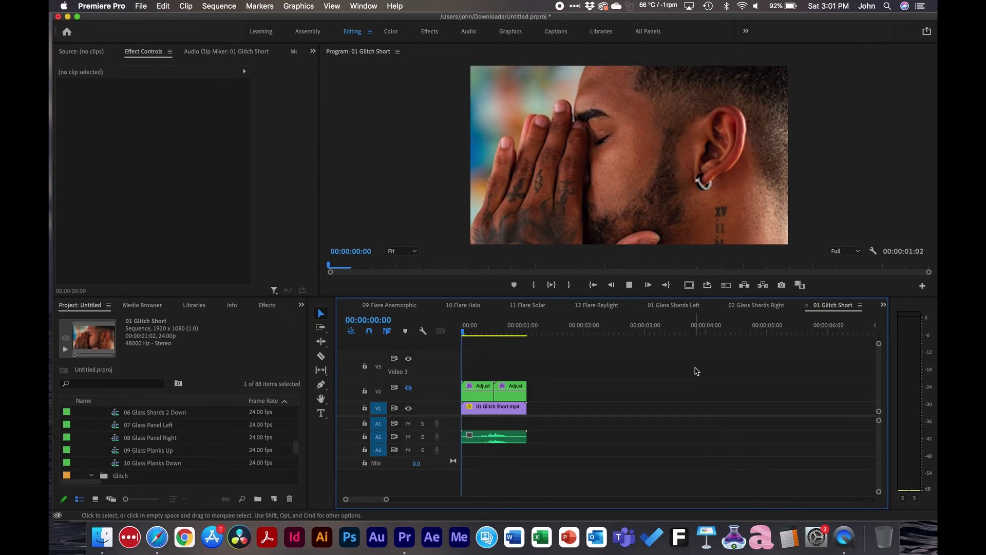
key("XF86AudioRaiseVolume")
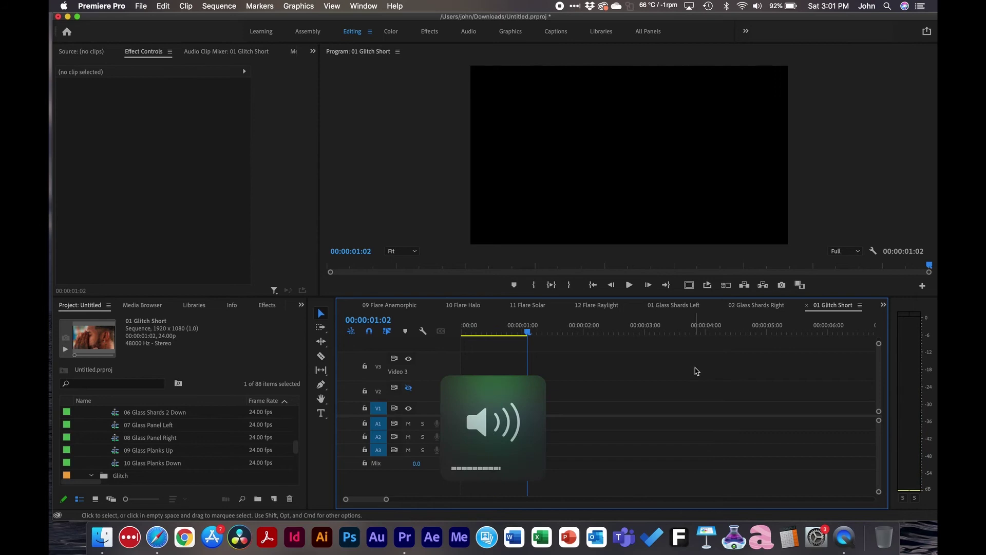
key("Home")
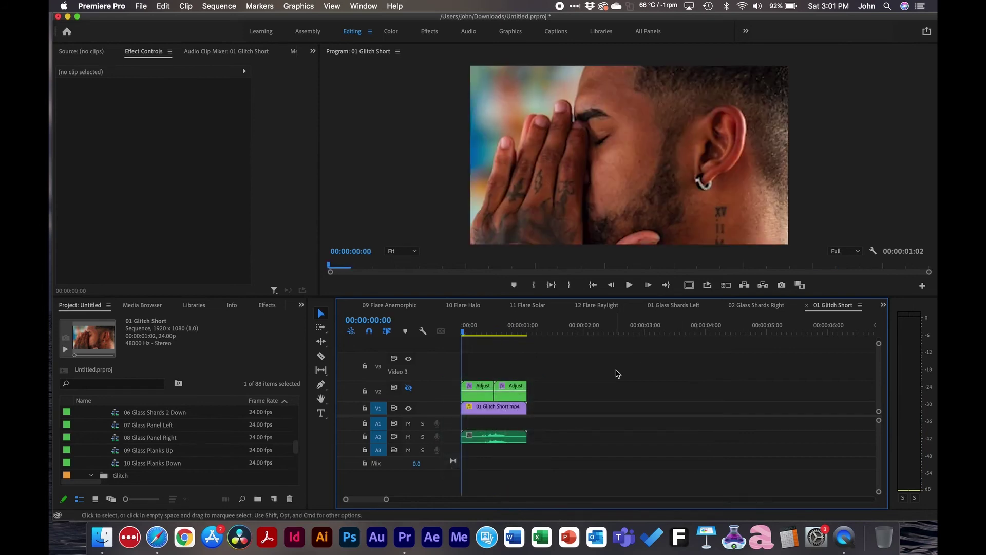
key("space")
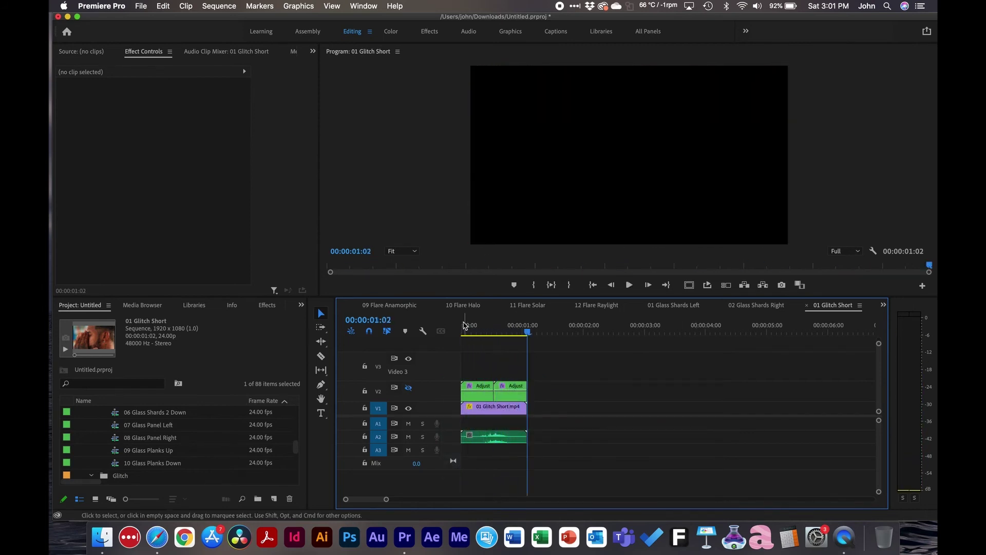
left_click(464, 325)
key("space")
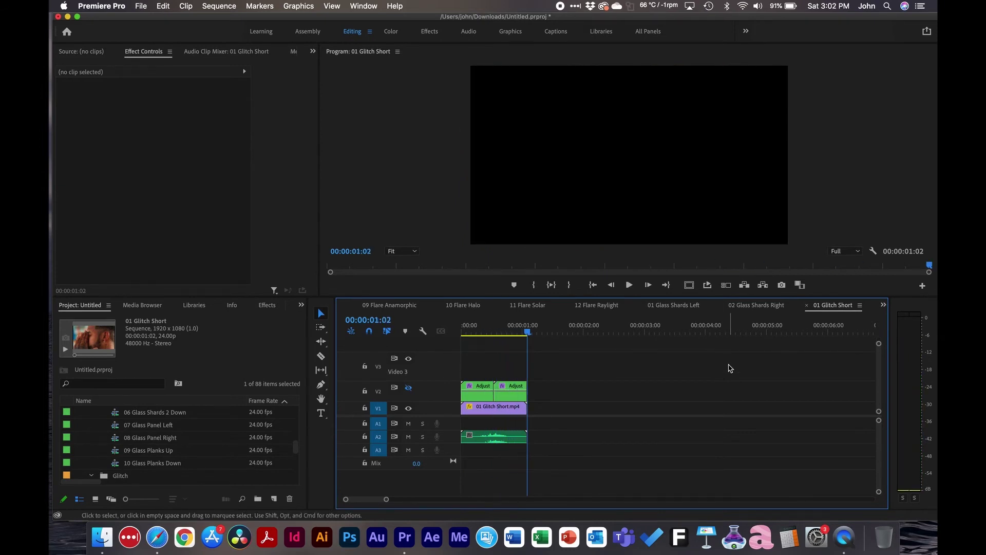
key("XF86AudioMute")
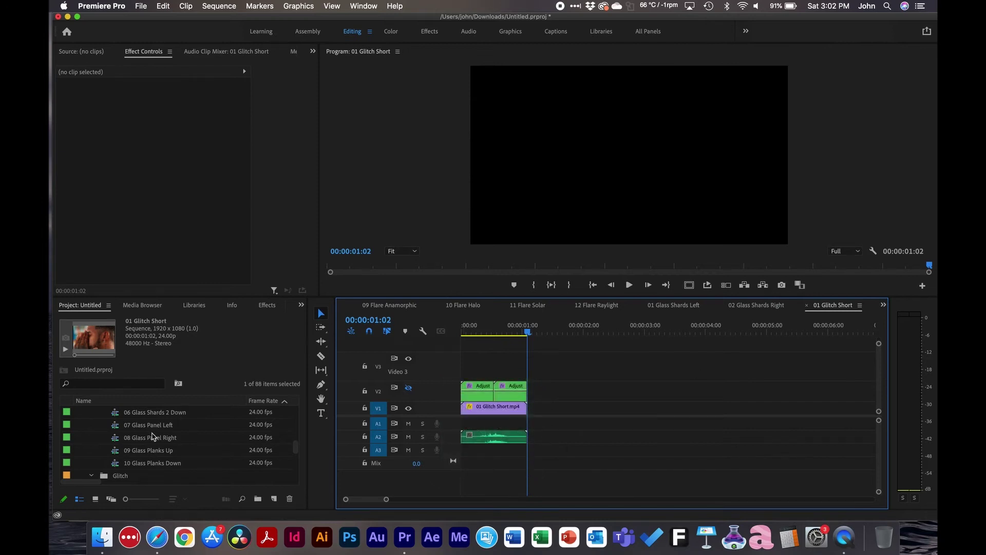
Scroll the Project panel down to the 02 Glitch Noise folder.
scroll(152, 436, "up", 4)
scroll(152, 436, "down", 1)
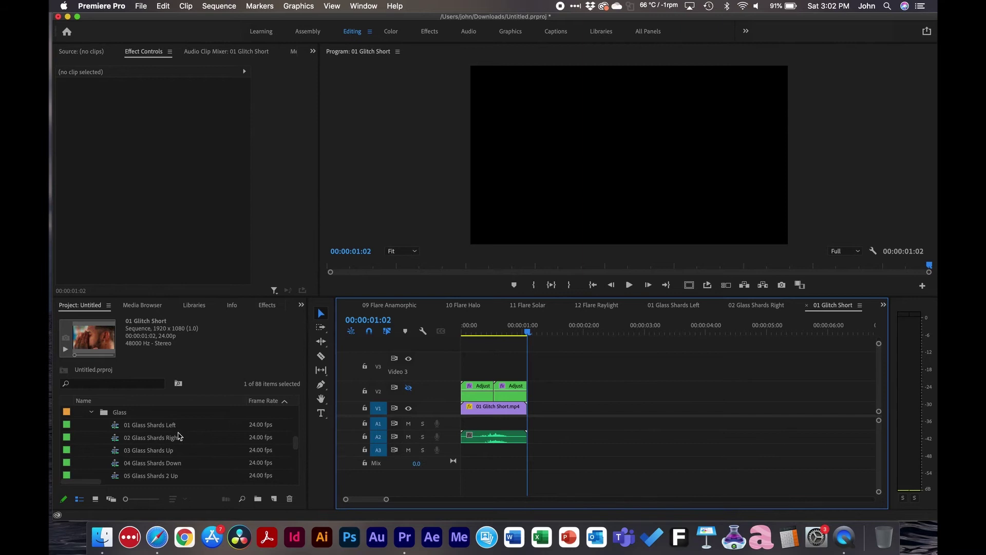
scroll(180, 436, "down", 4)
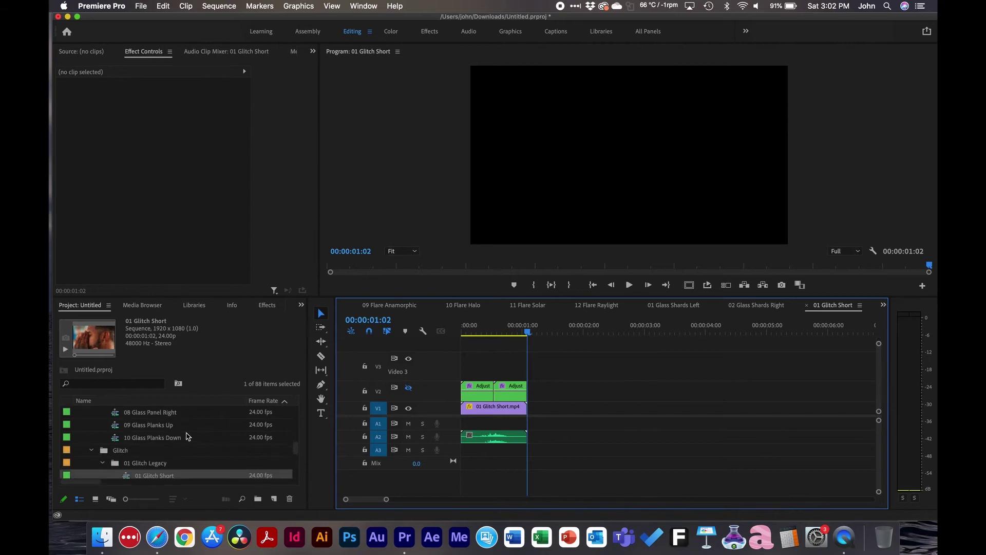
scroll(187, 437, "down", 3)
scroll(187, 436, "down", 4)
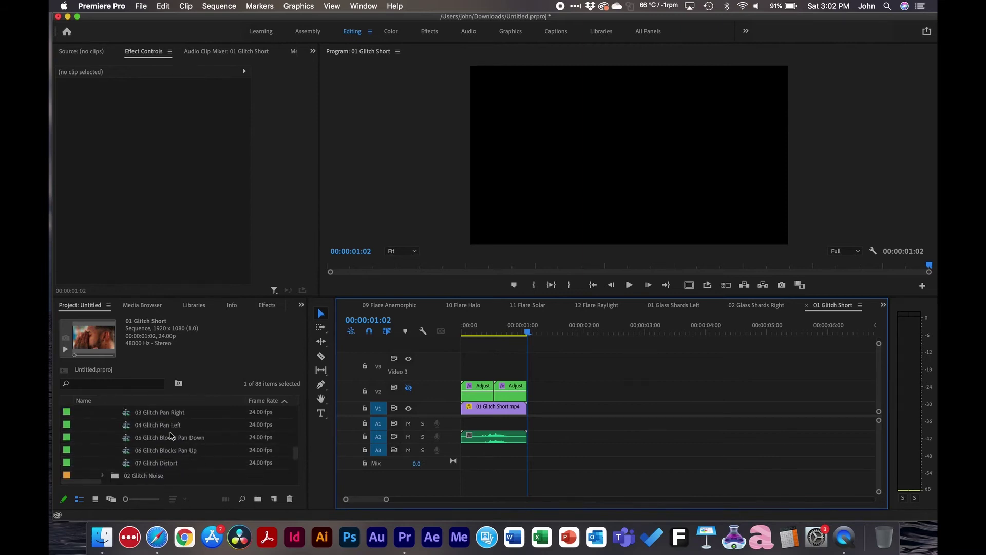
scroll(172, 437, "down", 3)
Expand 02 Glitch Noise and play 01 Glitch Noise - Bad Signal 1.
left_click(104, 438)
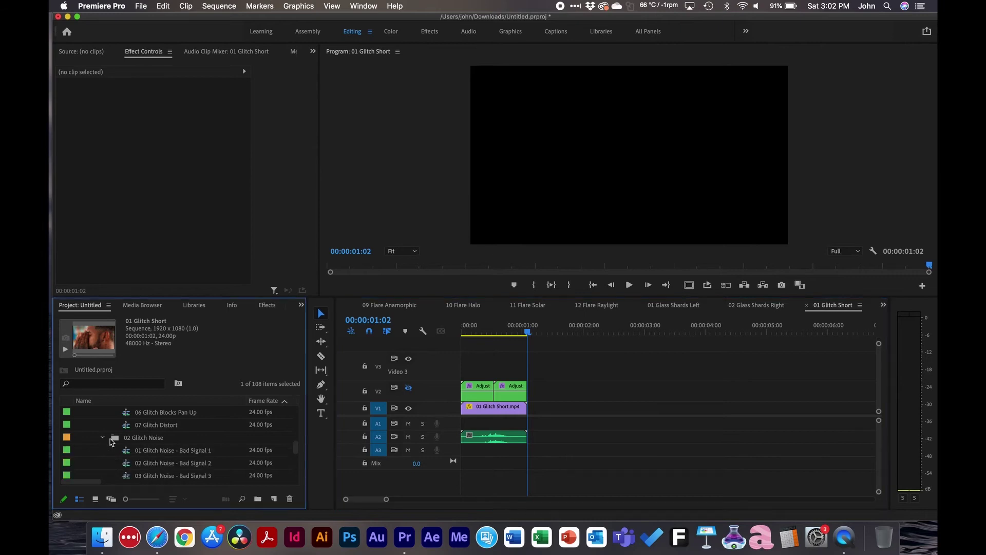
scroll(150, 439, "down", 1)
double_click(126, 440)
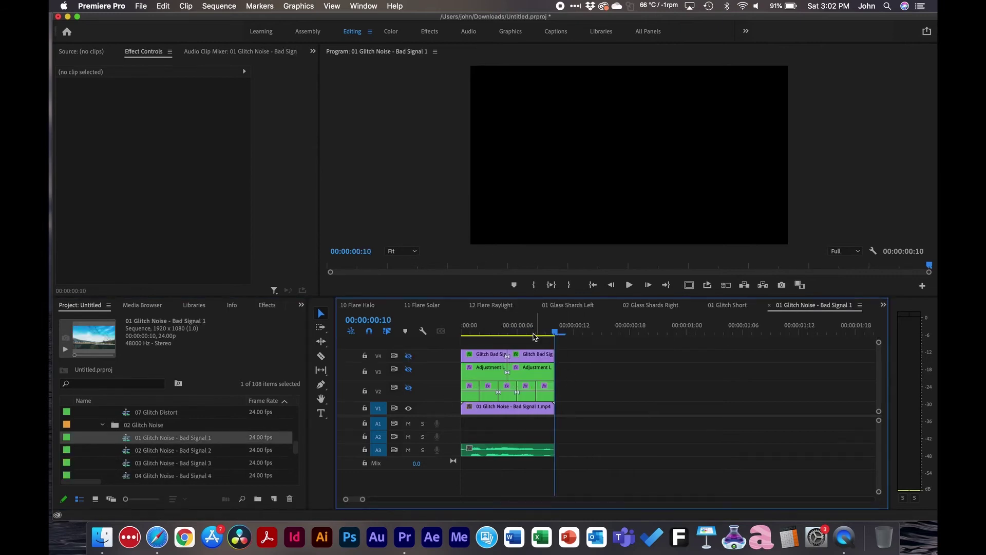
key("Home")
key("space")
key("XF86AudioRaiseVolume")
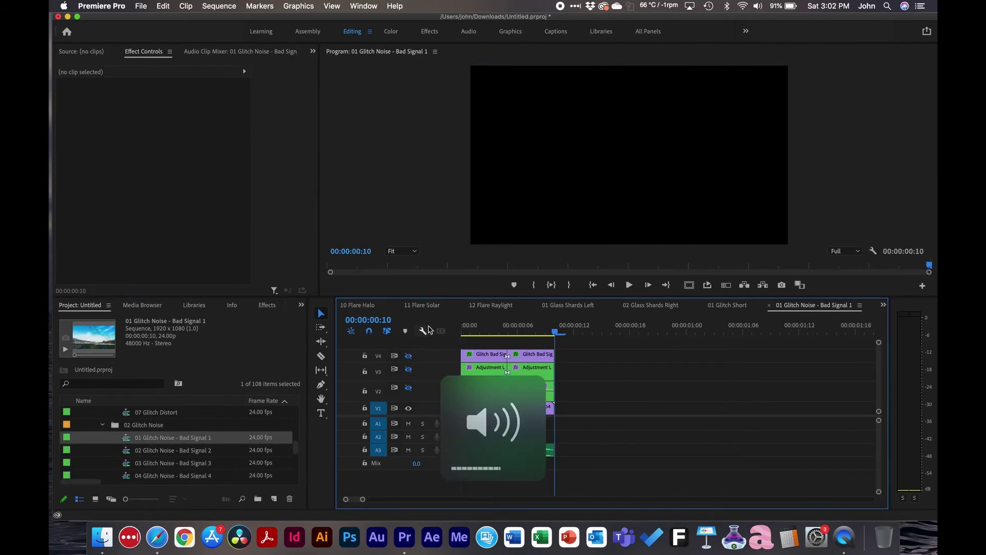
Play 02 Glitch Noise - Bad Signal 2 from its start.
double_click(129, 450)
left_click(484, 332)
key("Home")
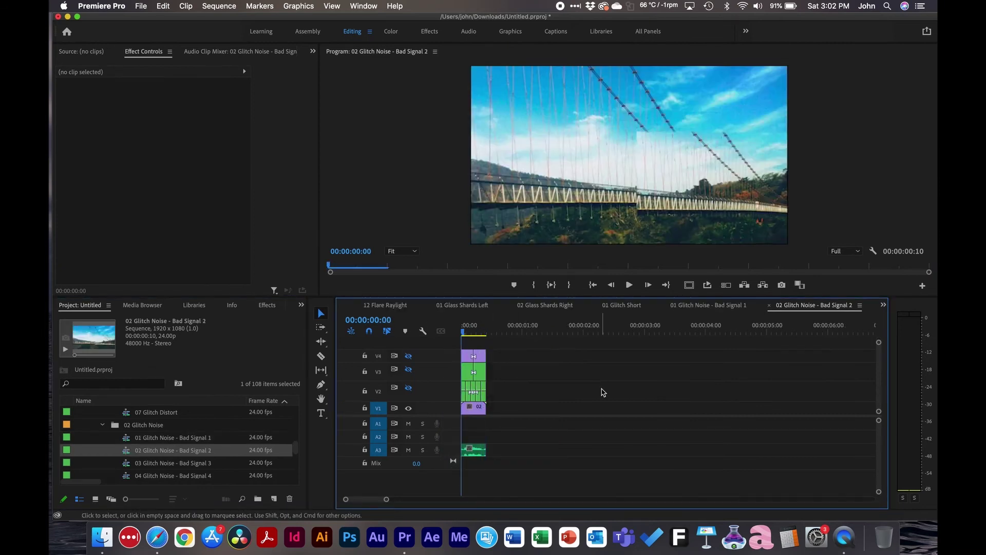
key("space")
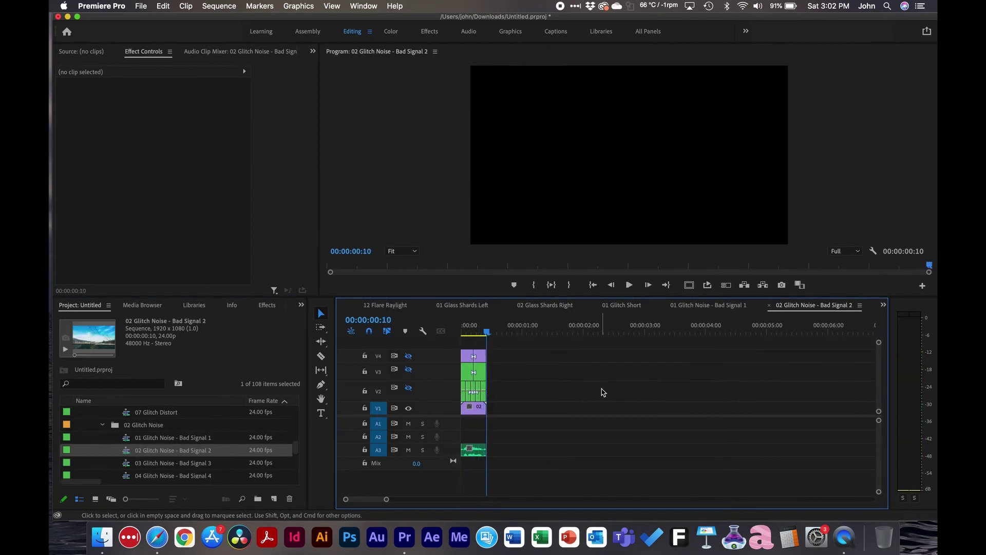
Collapse the 02 Glitch Noise and 03 Glitch Digital folders.
left_click(103, 425)
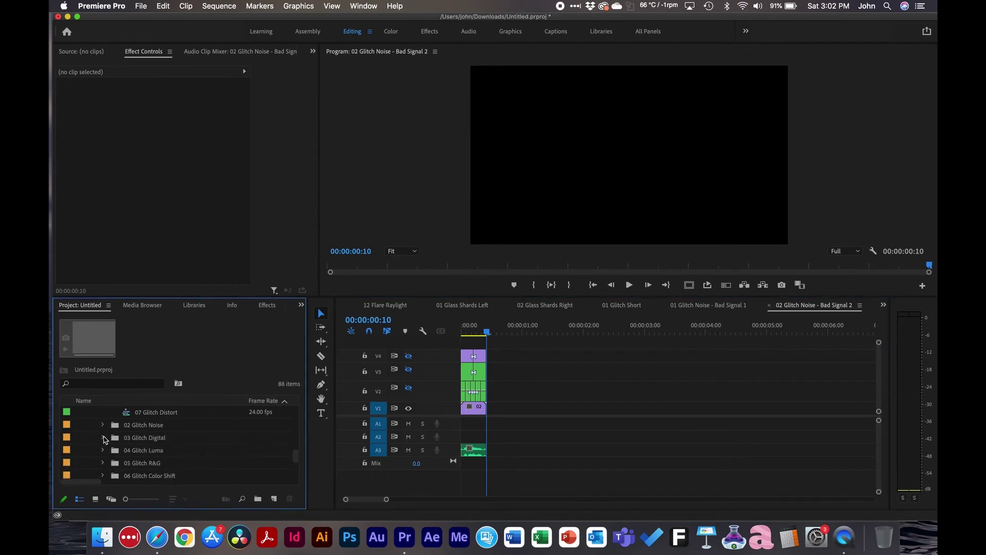
left_click(104, 438)
left_click(104, 438)
scroll(131, 447, "up", 4)
Collapse Glitch, then play the 01 Light Leaks 1 sequence from its start.
left_click(92, 425)
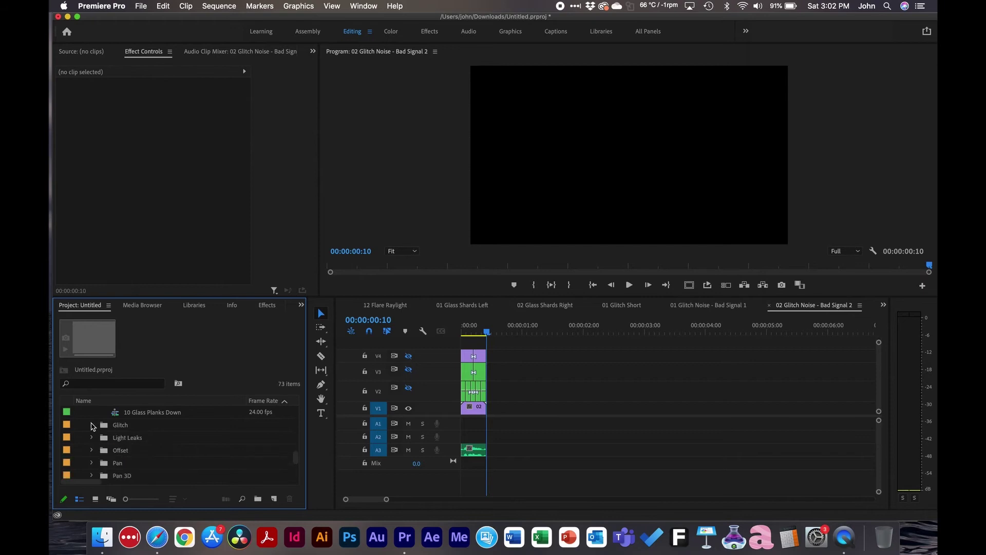
left_click(91, 438)
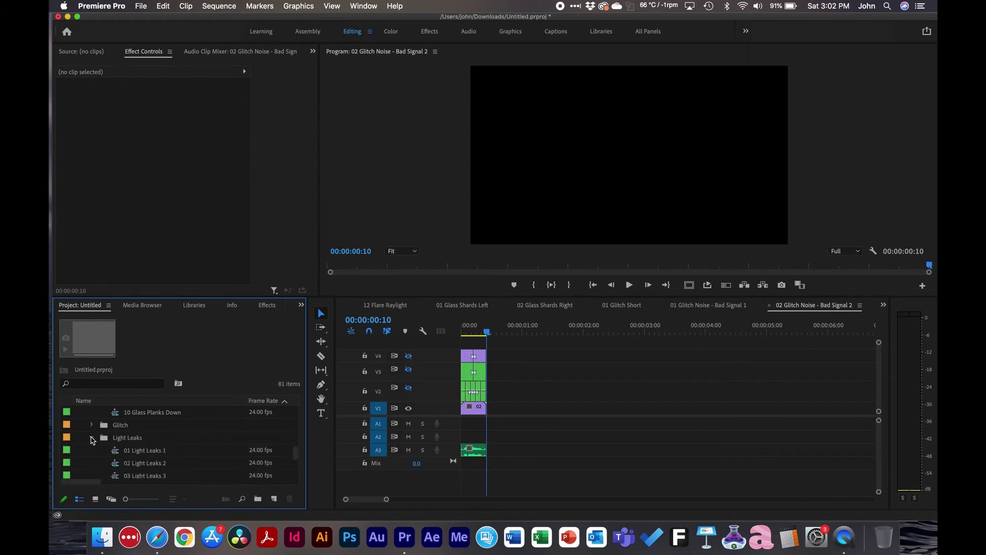
double_click(118, 451)
left_click_drag(524, 331, 470, 332)
key("space")
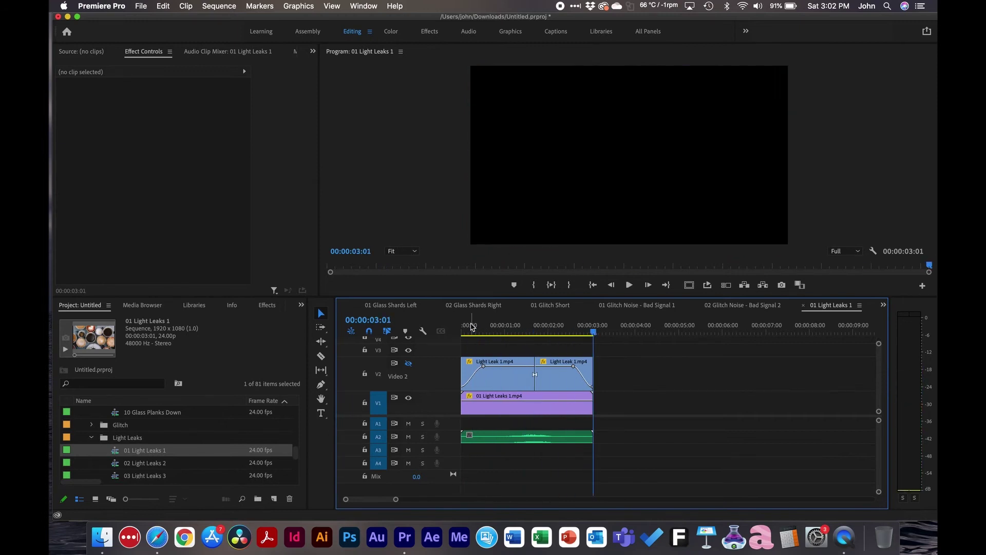
Play the 07 Light Leaks 7 sequence from its start, then expand the Offset folder.
scroll(152, 440, "down", 4)
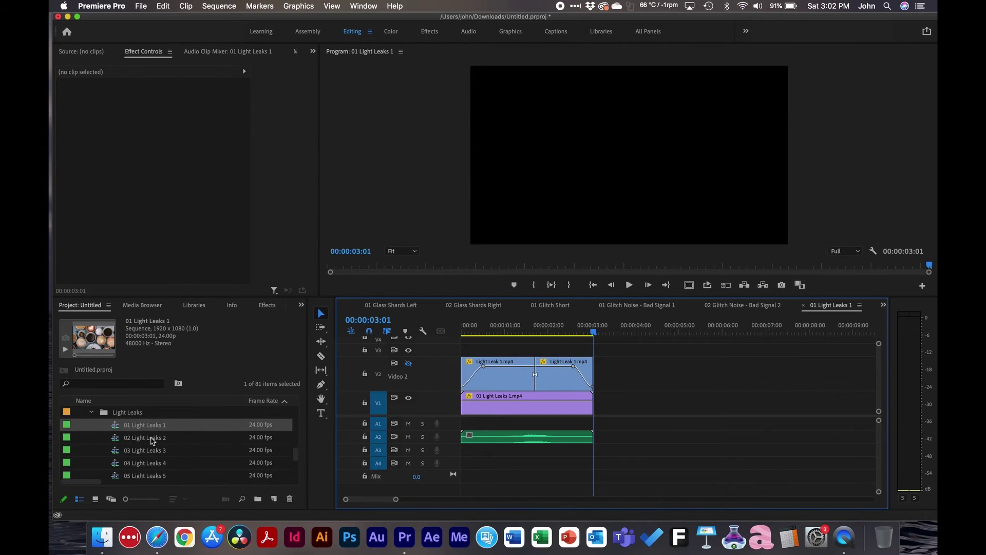
scroll(154, 448, "down", 2)
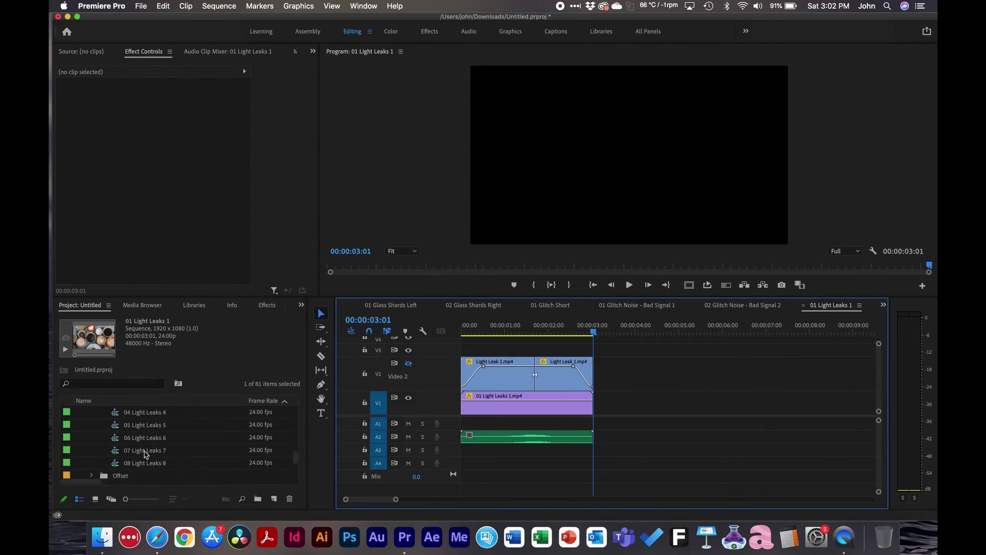
double_click(119, 451)
left_click_drag(517, 326, 460, 326)
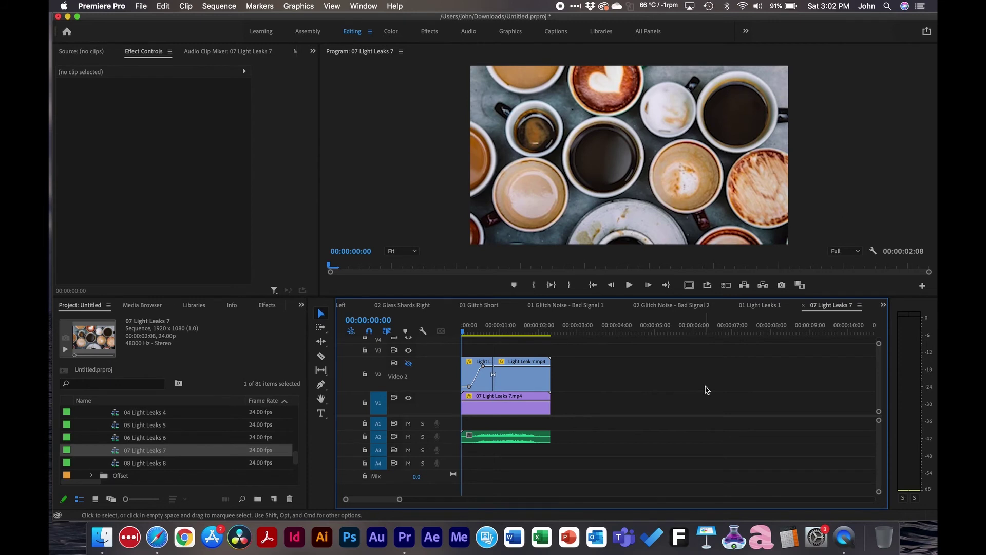
key("space")
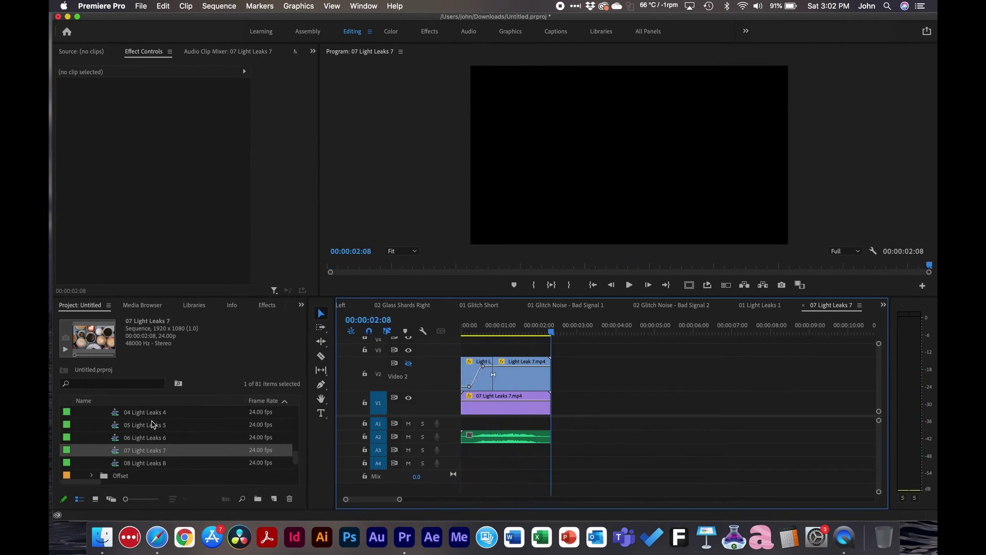
scroll(144, 425, "down", 2)
left_click(92, 451)
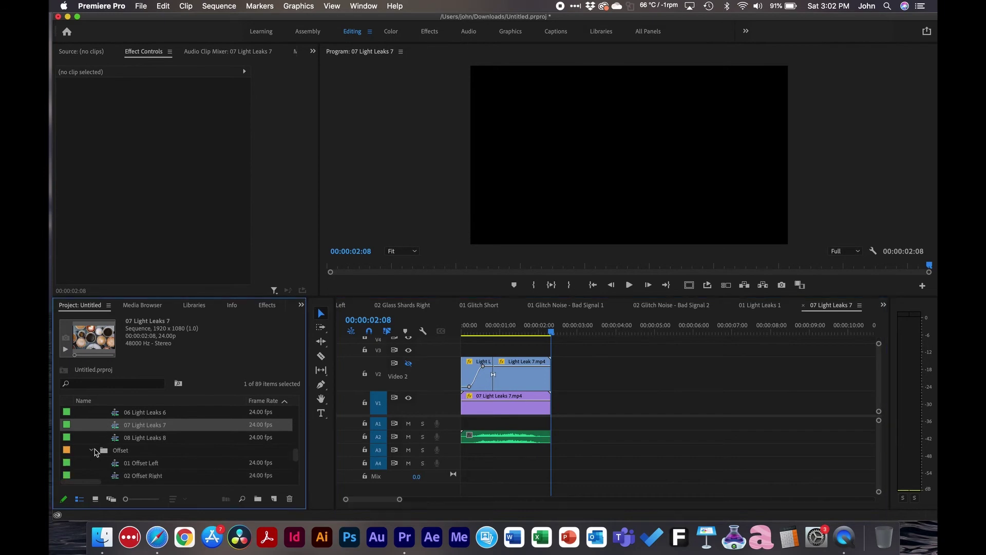
Play the 01 Offset Left sequence from its start.
double_click(119, 463)
left_click_drag(506, 325, 450, 323)
key("space")
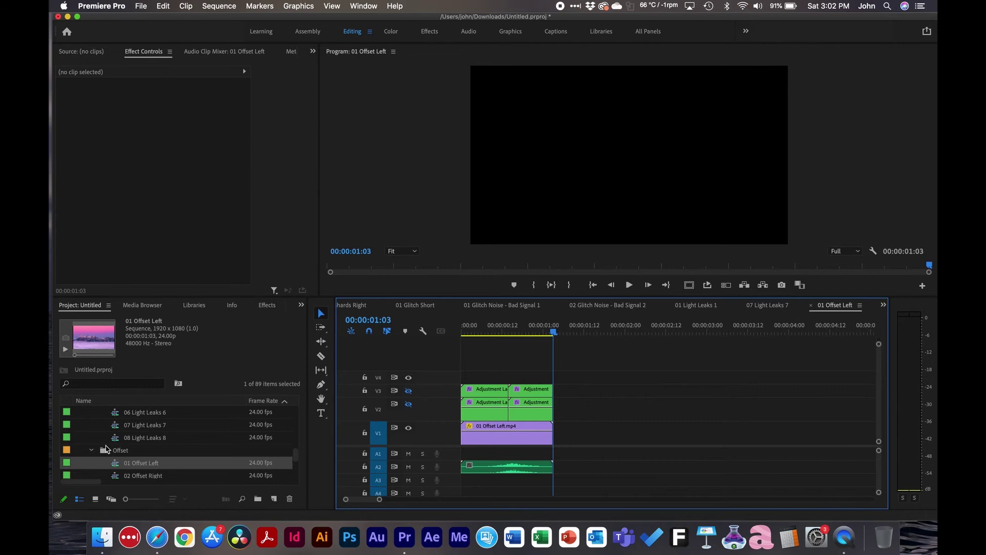
scroll(149, 457, "down", 5)
scroll(155, 460, "down", 1)
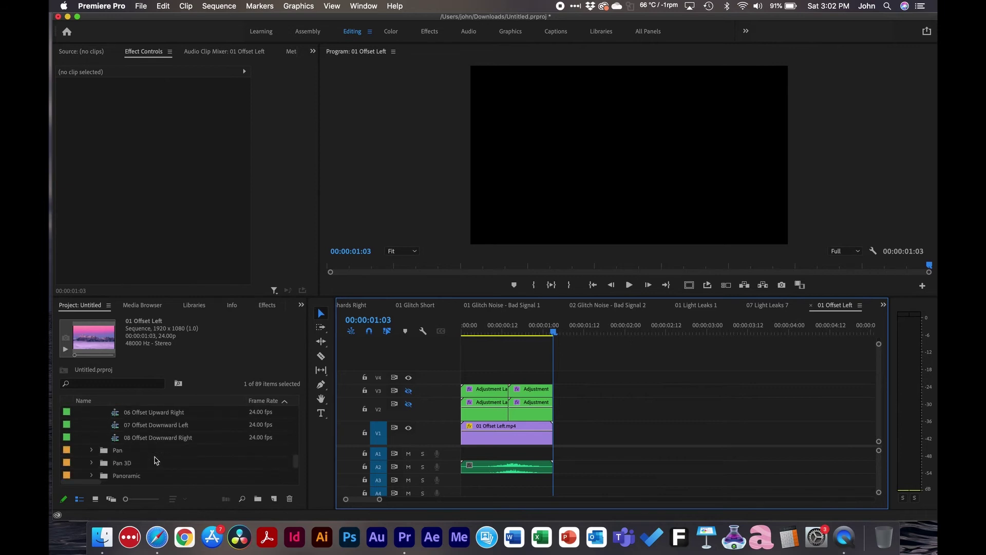
Open 01 Pan Left from the Pan folder and step from frame 7 to the bicycle frame at 22.
left_click(91, 450)
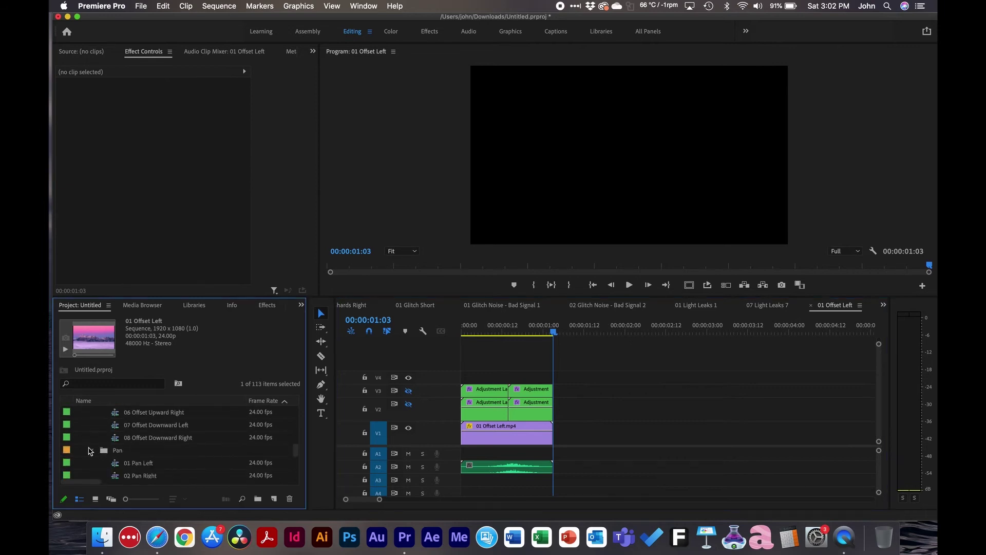
double_click(116, 464)
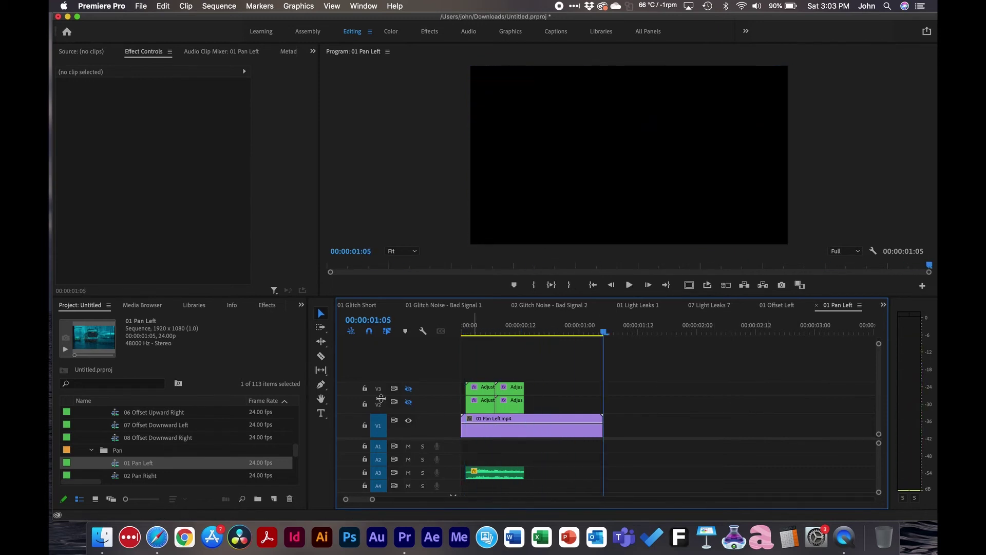
left_click_drag(519, 332, 497, 334)
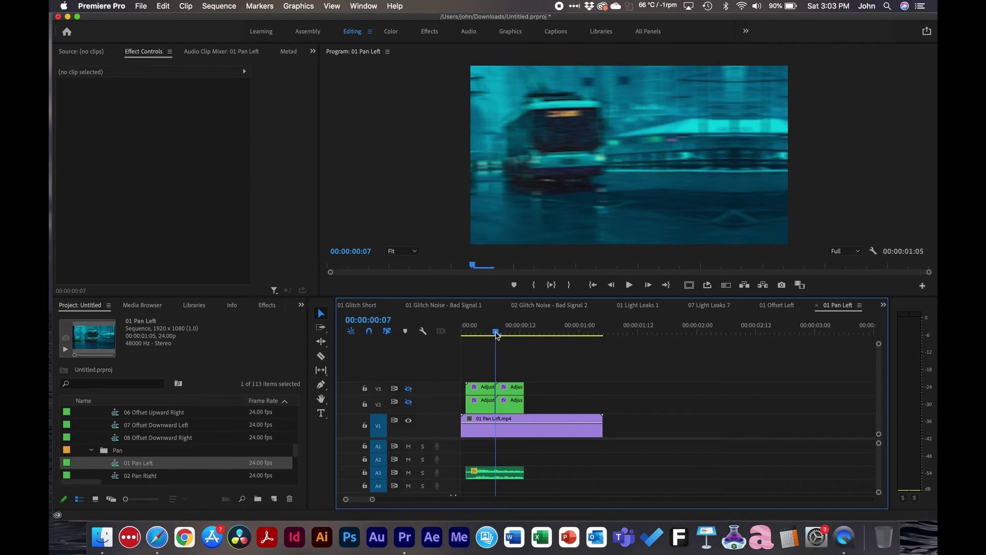
key("Right")
key("Right")
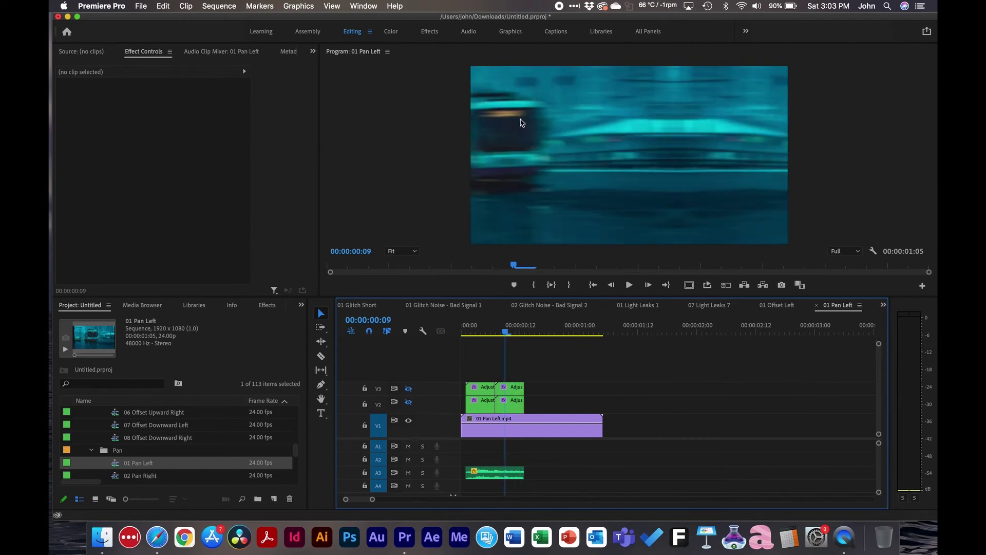
key("Right")
key("Right")
key("Right")
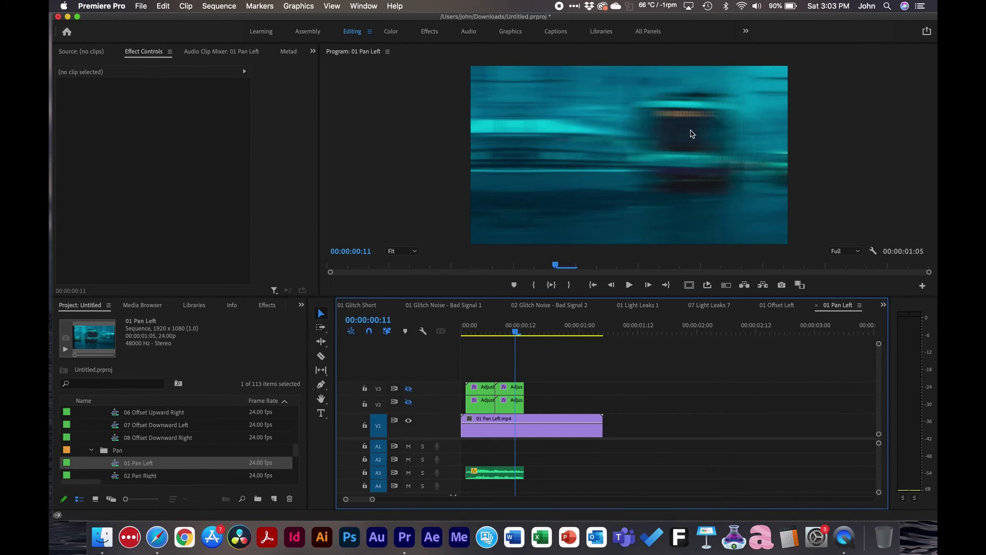
key("Right")
key("Right")
key("Right")
key("Right")
key("Right")
key("Right")
key("Right")
key("Right")
key("Right")
key("Right")
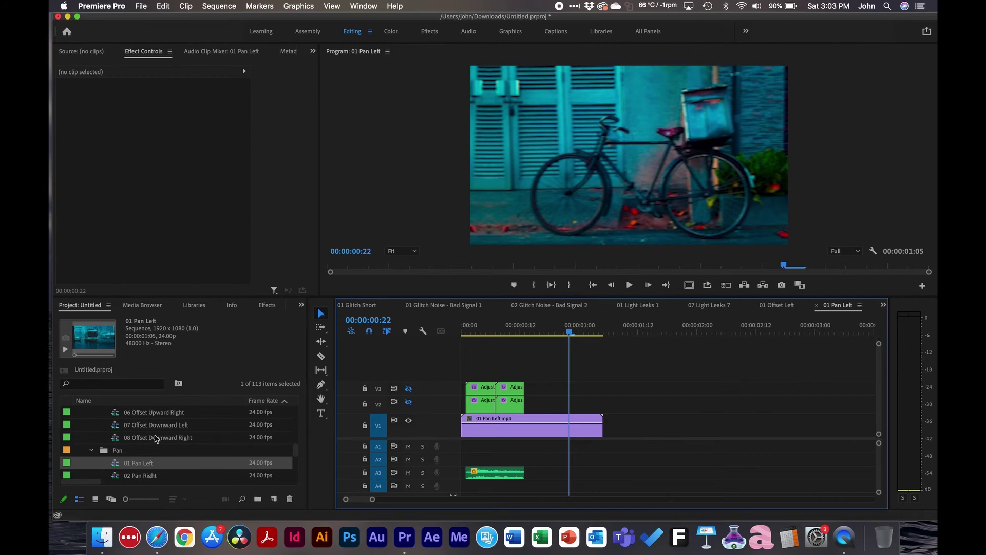
Scroll the Project panel past the Pan presets, selecting 09 Pan Left Slow along the way.
scroll(156, 438, "down", 2)
scroll(155, 439, "down", 4)
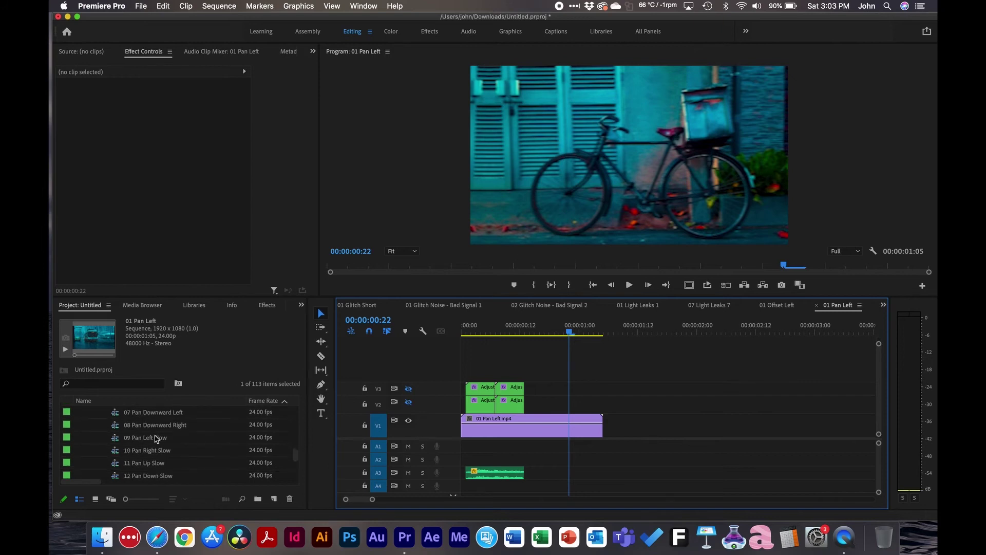
left_click(141, 438)
scroll(154, 442, "down", 4)
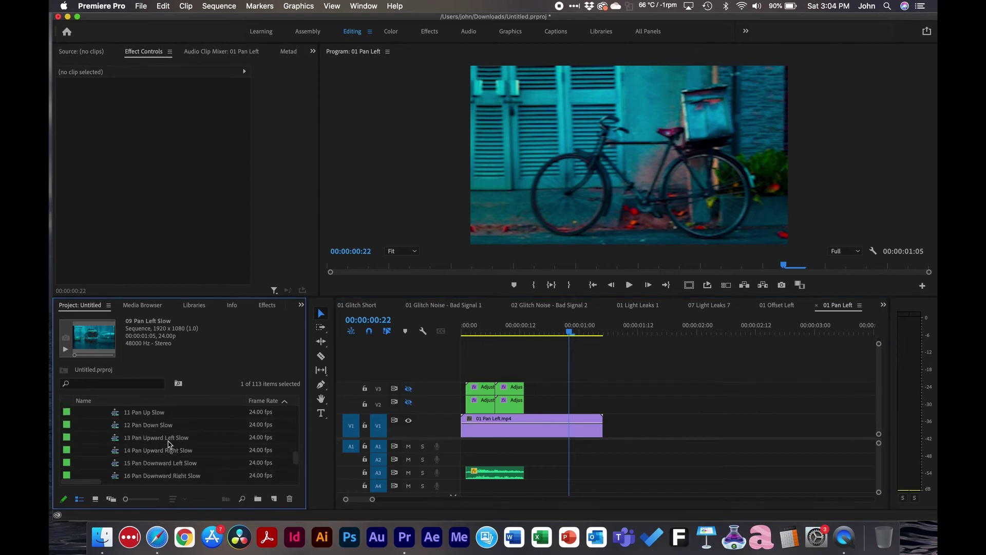
scroll(169, 445, "down", 1)
scroll(170, 445, "down", 5)
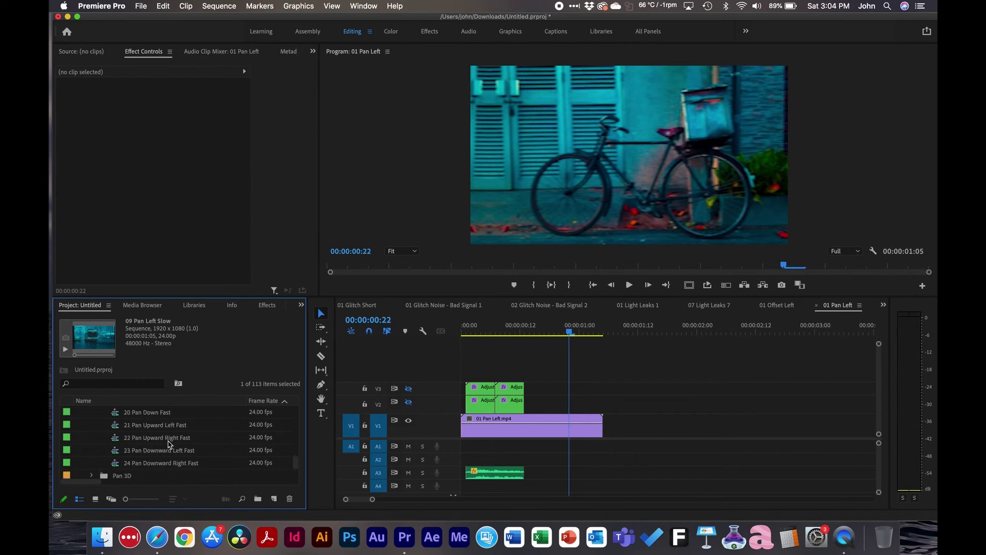
Play 01 3D Pan Left - Tilt Right from Pan 3D, scrub it to 1:04, then expand Panoramic.
left_click(92, 425)
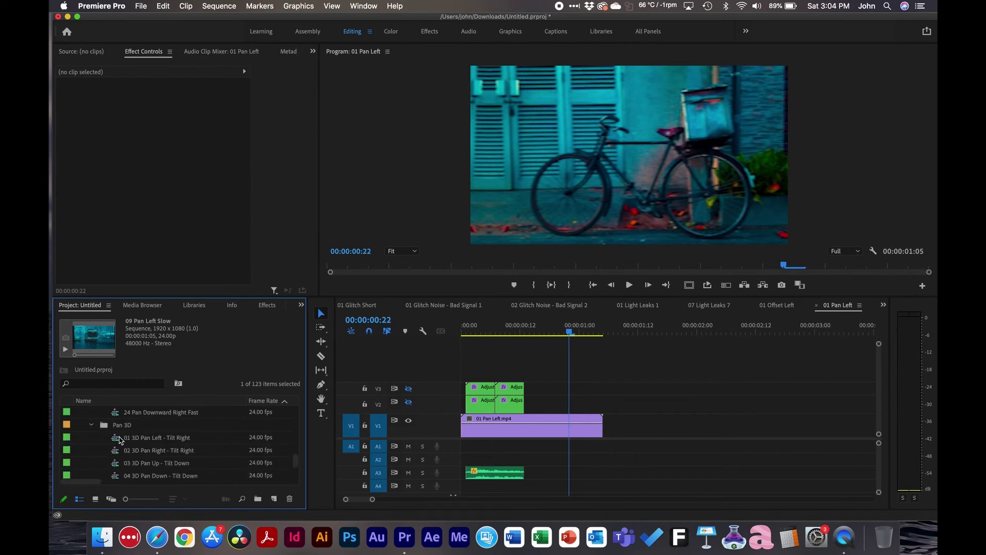
double_click(149, 437)
key("space")
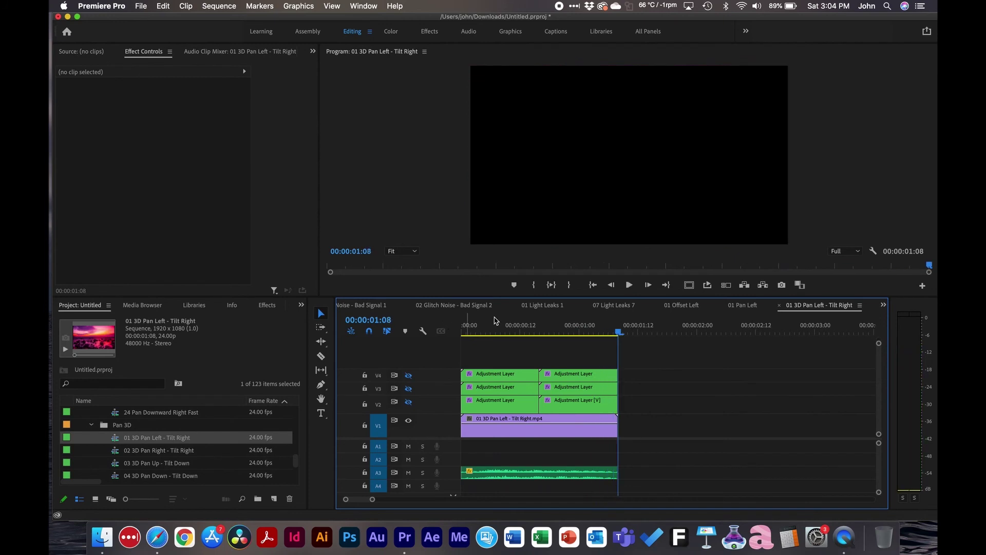
left_click(520, 327)
left_click_drag(524, 328, 613, 340)
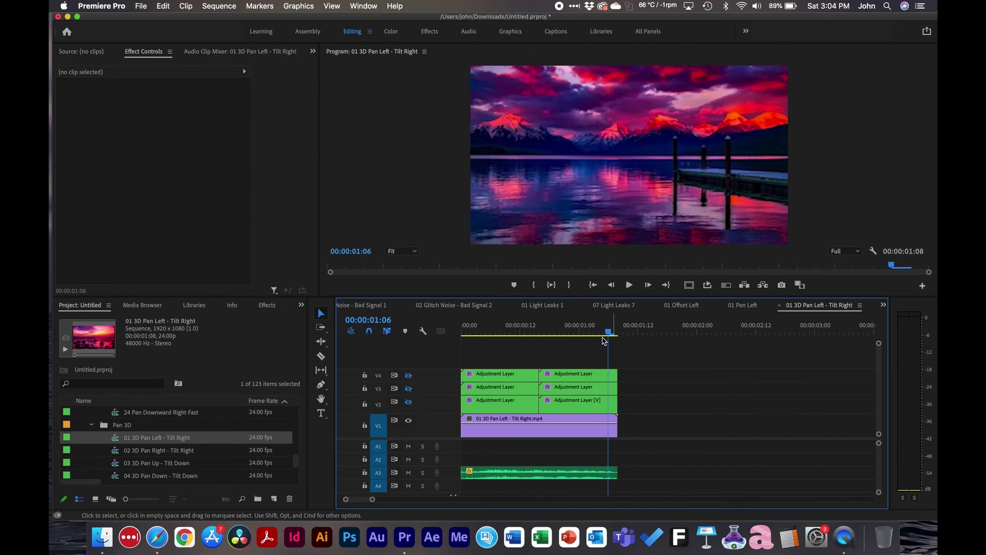
scroll(150, 451, "down", 2)
scroll(150, 451, "down", 3)
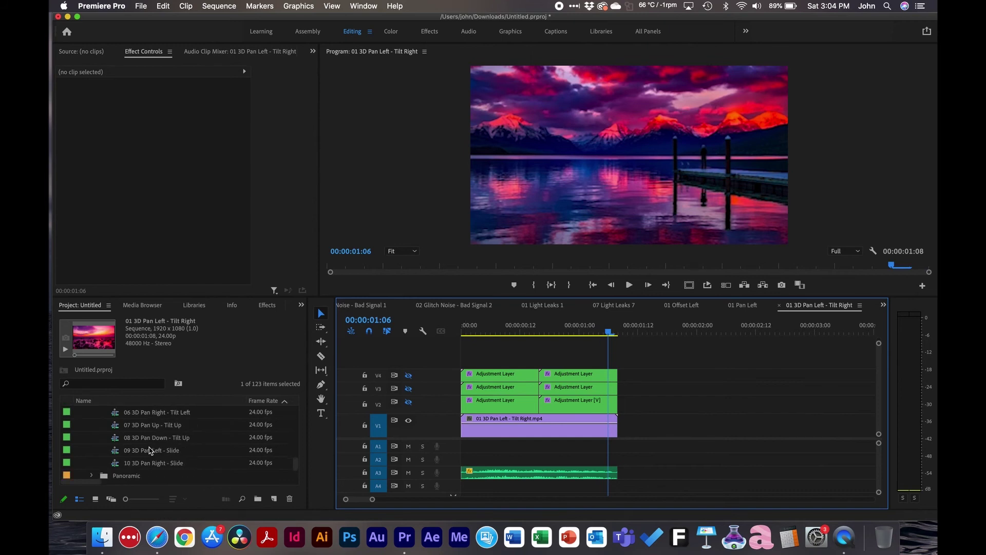
left_click(93, 450)
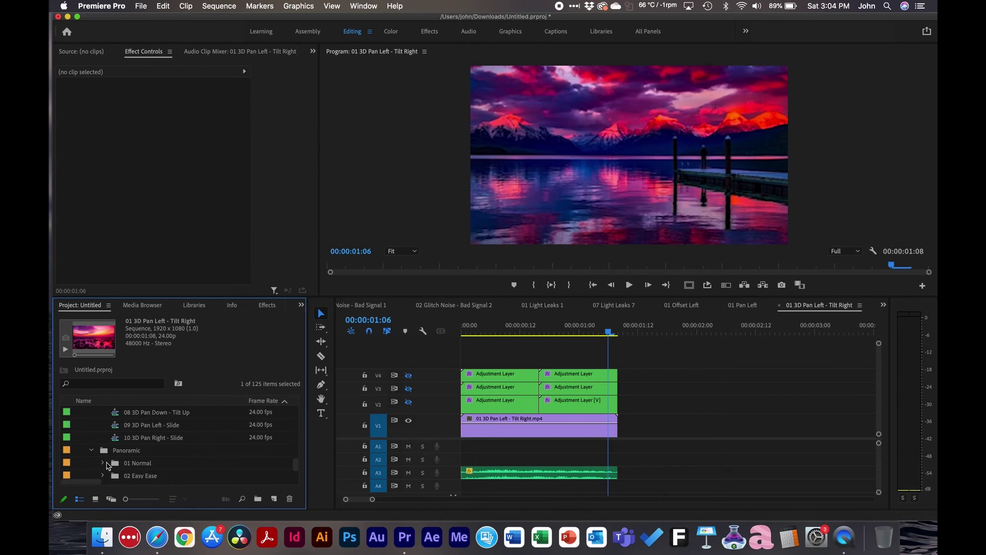
Play 01 Panoramic Left from the 01 Normal folder, stop it partway, then collapse 01 Normal.
left_click(103, 463)
scroll(154, 465, "down", 2)
double_click(132, 443)
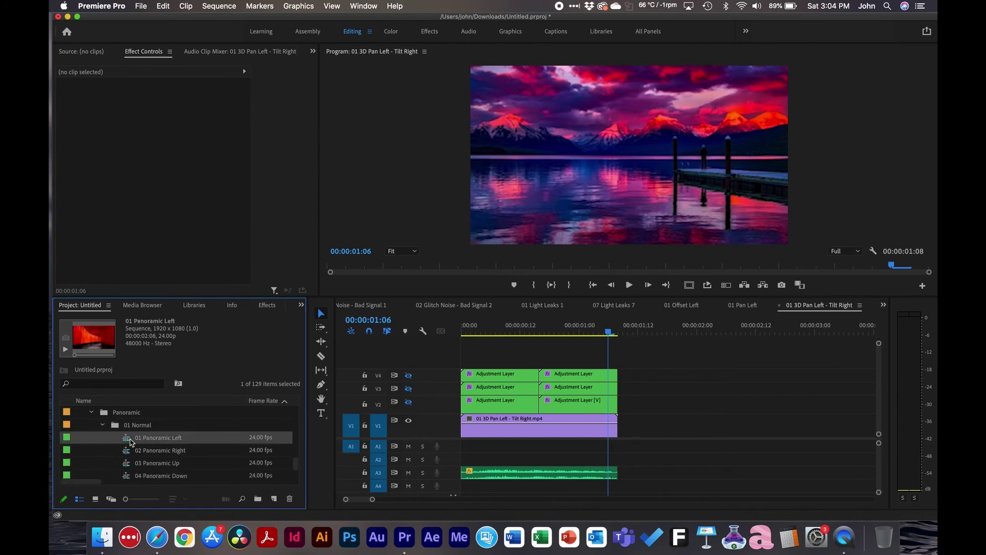
key("space")
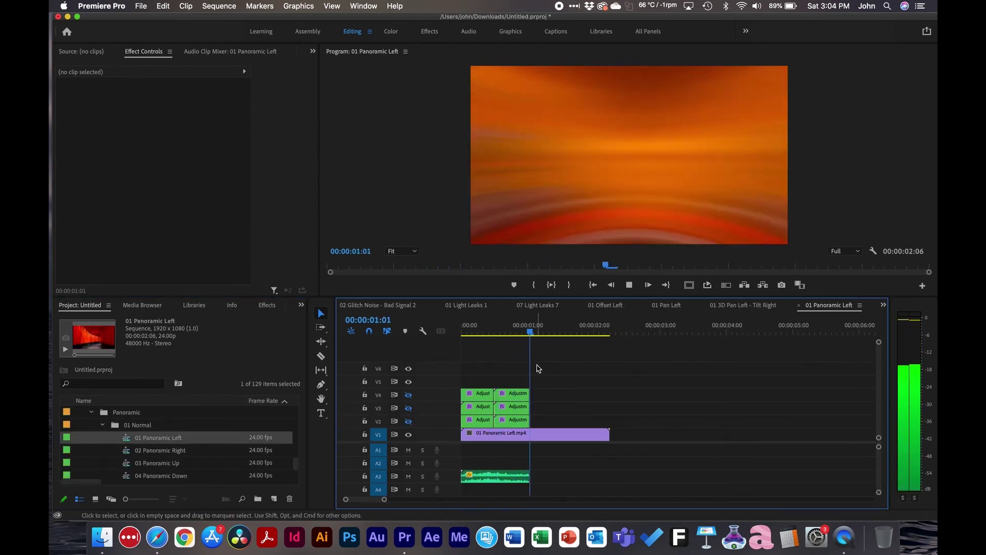
key("space")
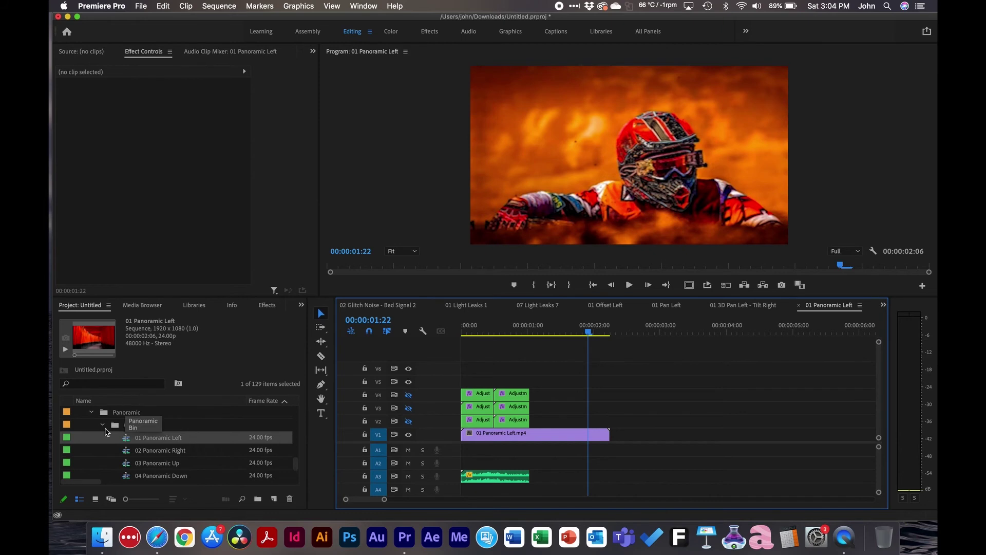
left_click(103, 425)
Play 01 Perspective In Left from the start and scrub back to the blurred car frame.
left_click(92, 450)
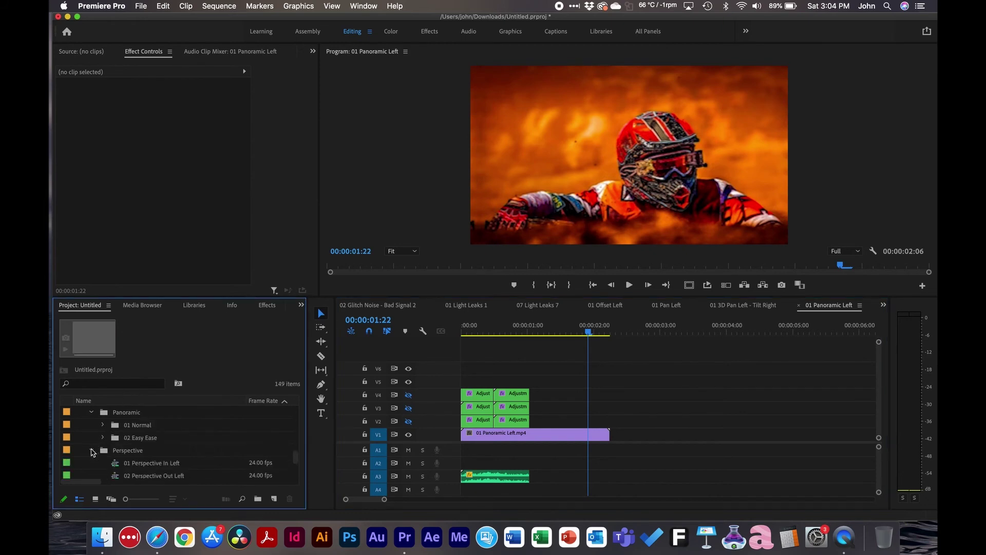
scroll(138, 452, "down", 1)
left_click(116, 451)
double_click(116, 451)
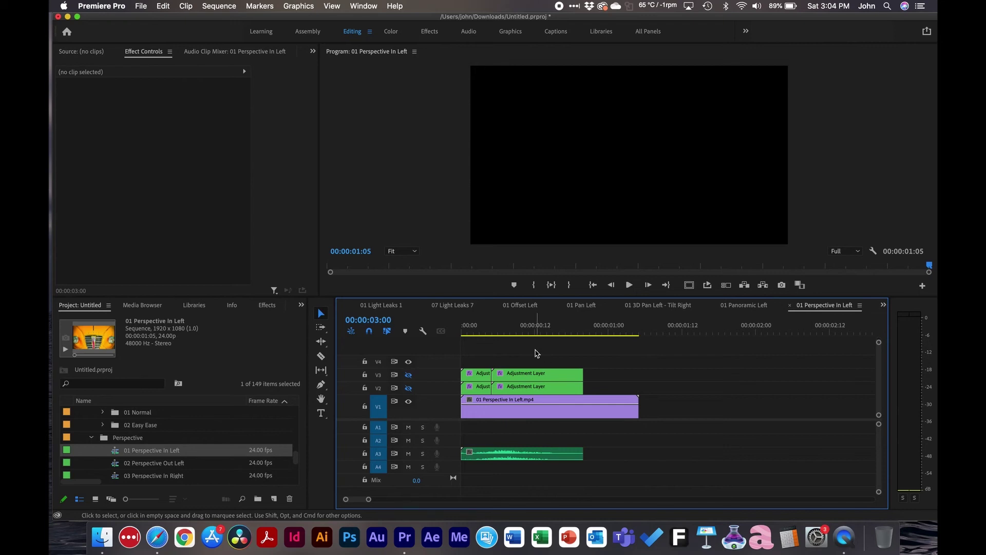
left_click(465, 329)
key("space")
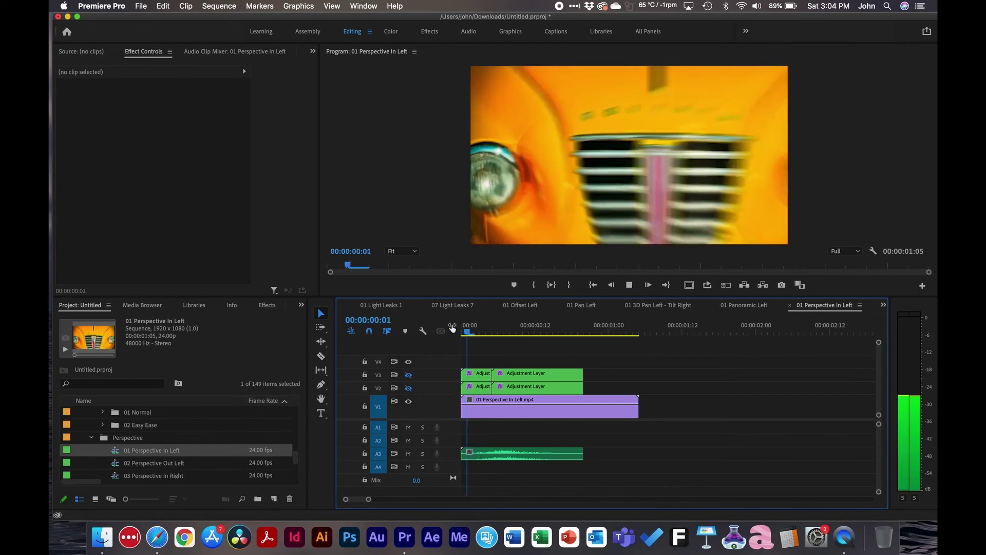
left_click_drag(466, 330, 535, 335)
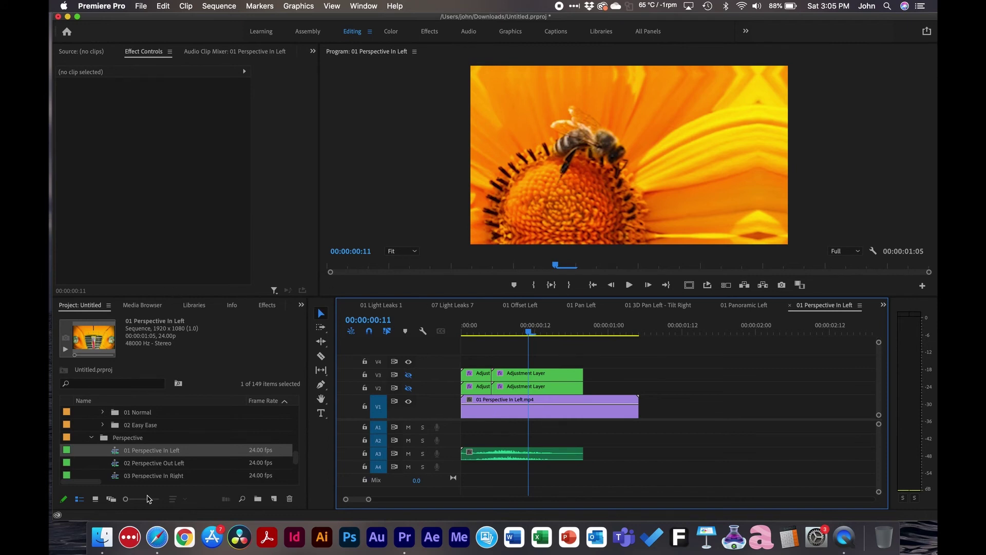
scroll(164, 461, "down", 3)
scroll(163, 460, "down", 1)
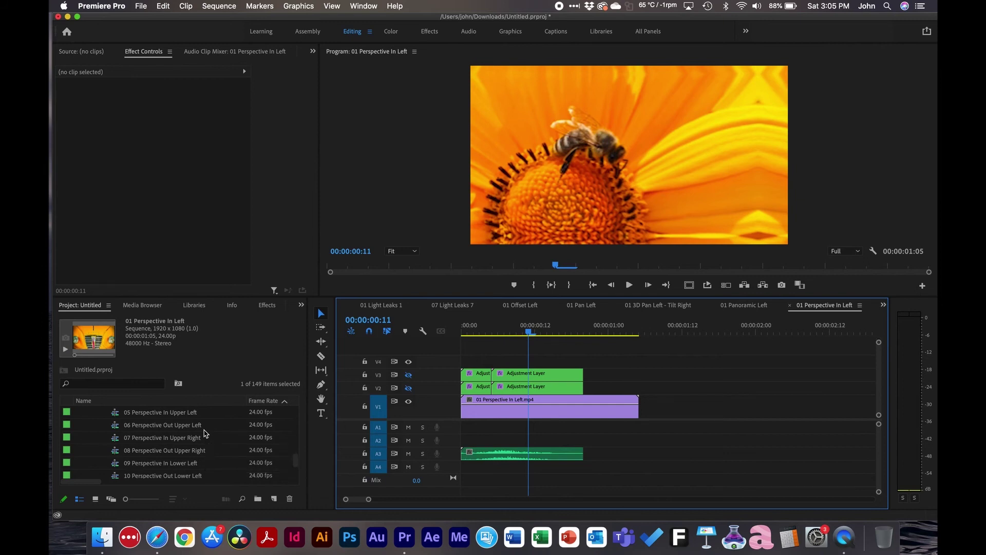
scroll(183, 429, "down", 3)
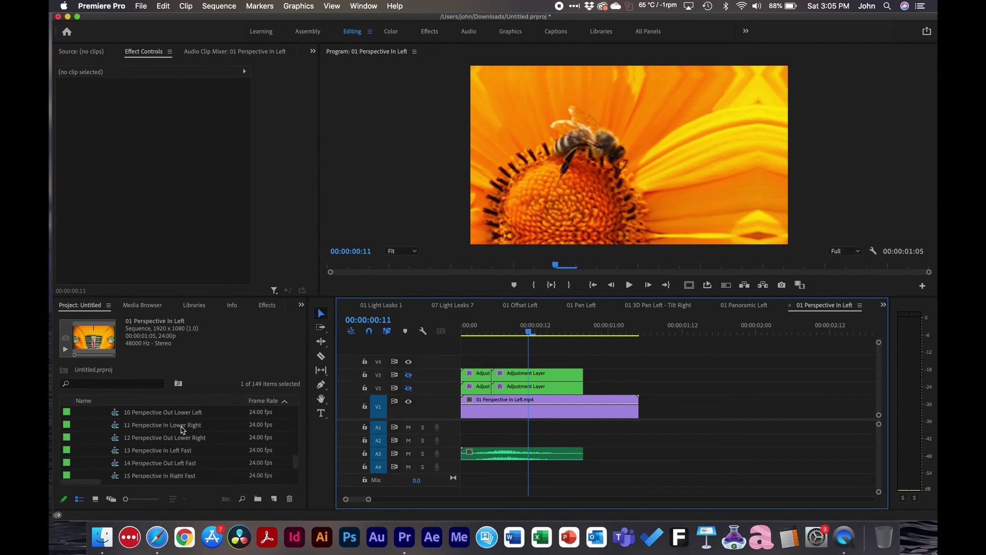
scroll(183, 429, "down", 8)
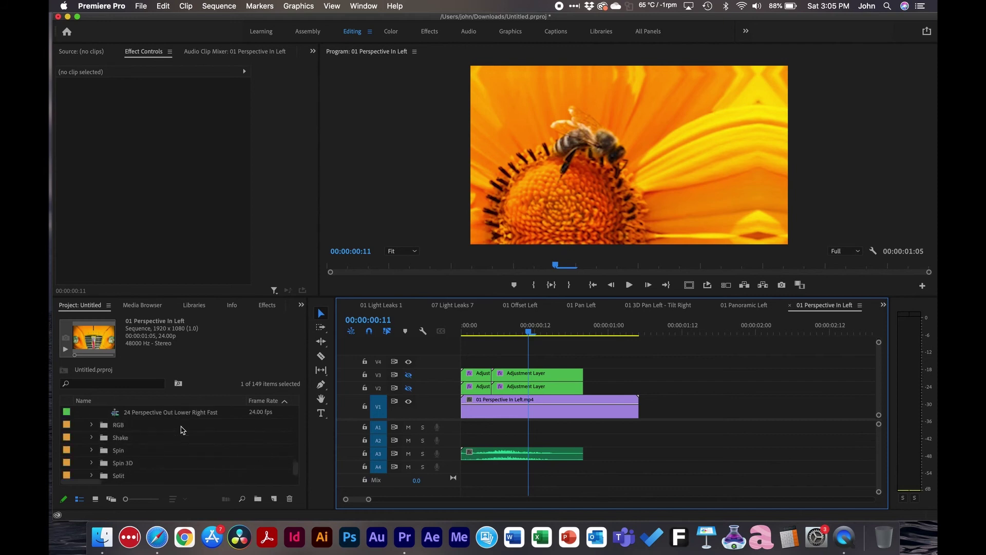
Play 01 RGB Noise, scrub to the bridge frame, then collapse the RGB folder.
left_click(91, 437)
double_click(114, 450)
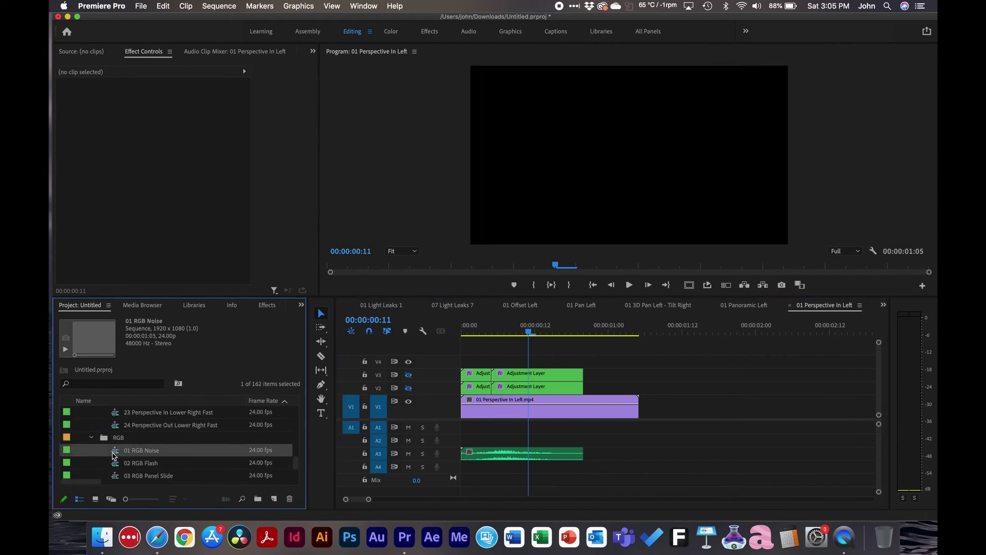
key("space")
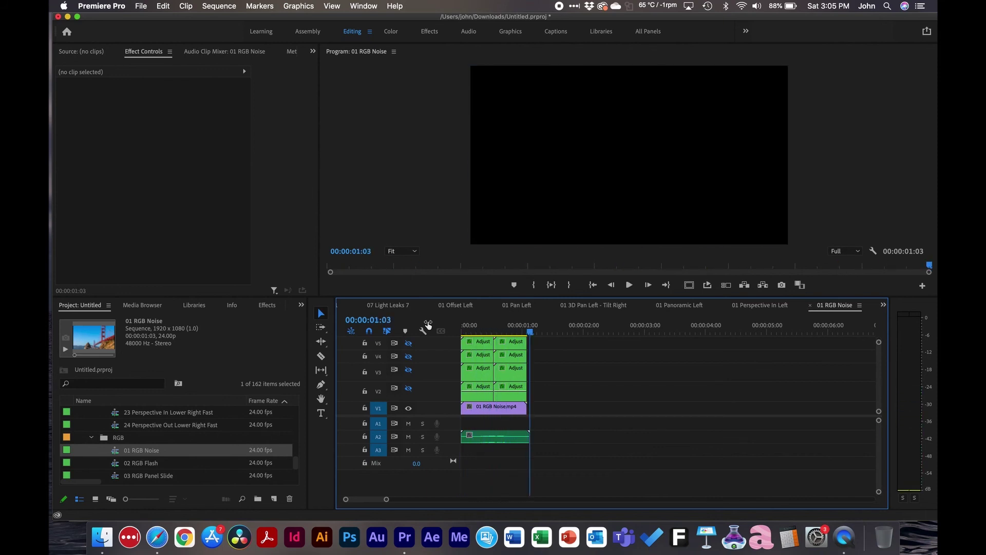
left_click(512, 332)
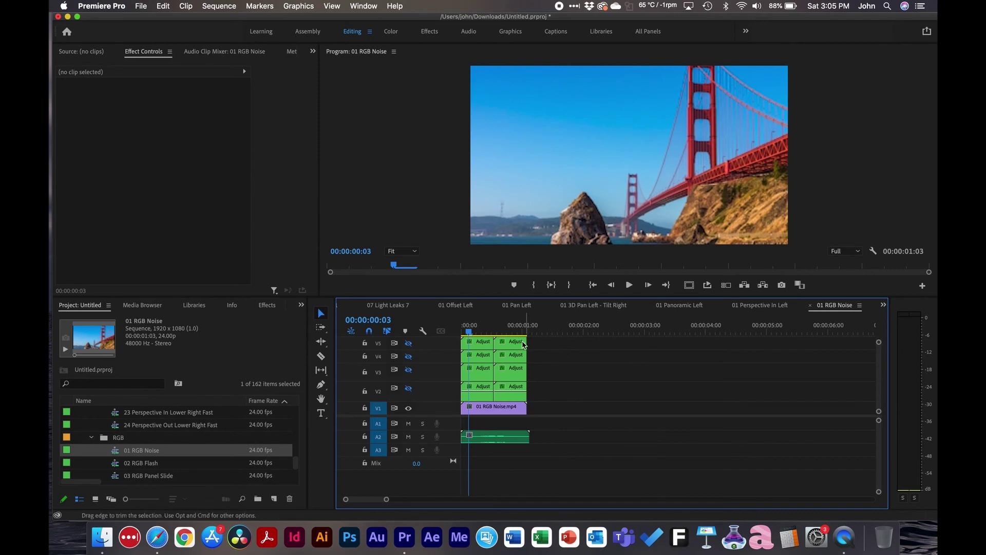
left_click_drag(485, 327, 504, 329)
left_click(116, 466)
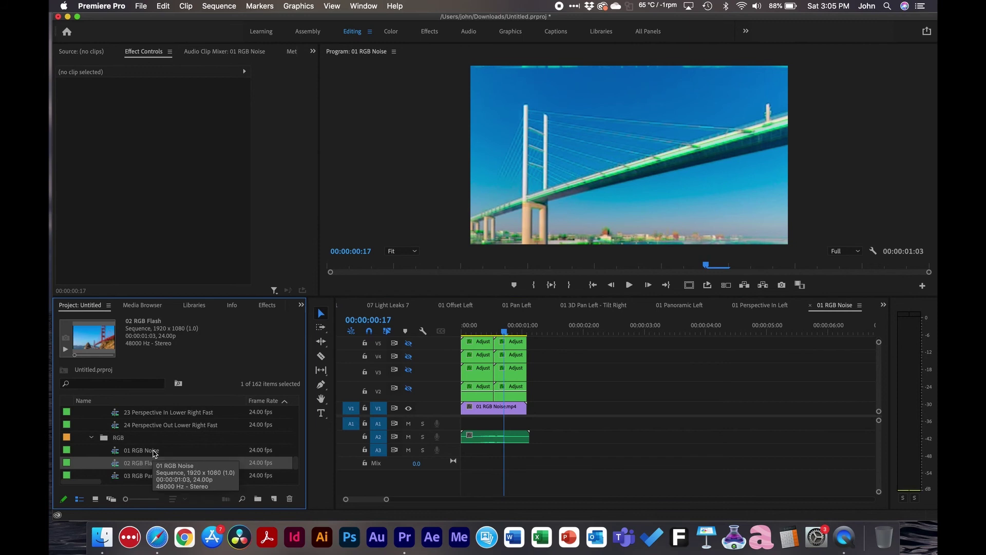
left_click(92, 437)
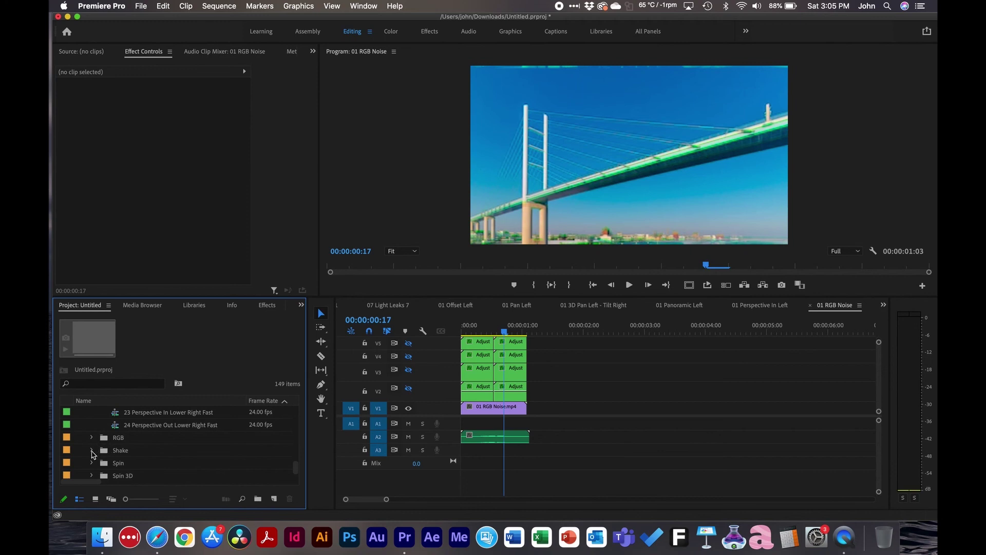
Play the 01 Shake Horizontal Shift sequence from the Shake folder.
left_click(92, 451)
double_click(124, 463)
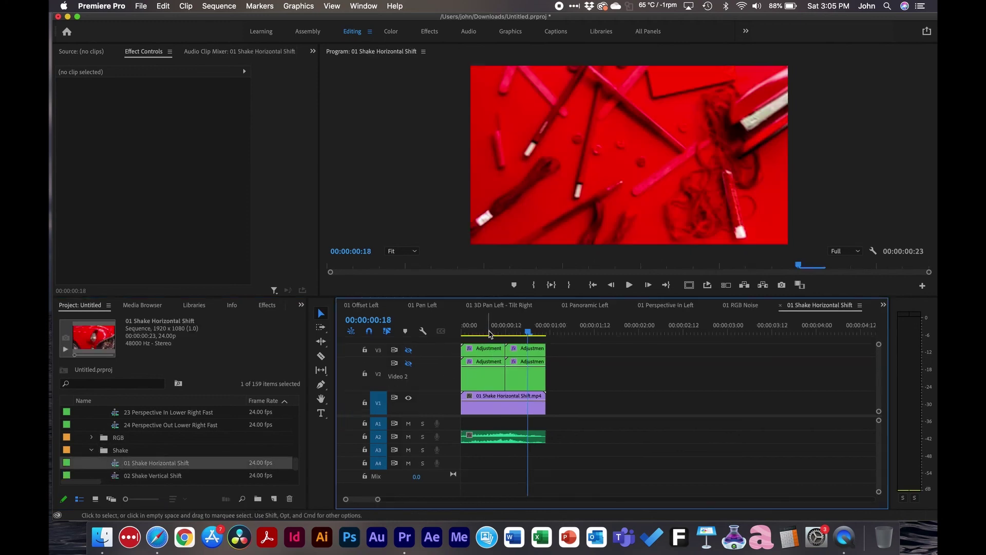
left_click(490, 334)
key("space")
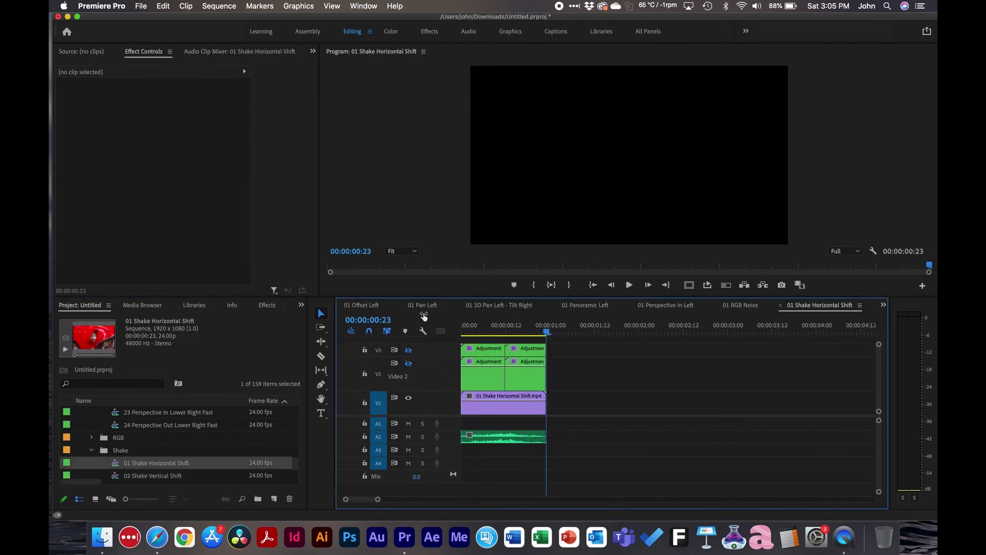
Play the 05 Shake Zoom In sequence from its first frame.
left_click(115, 476)
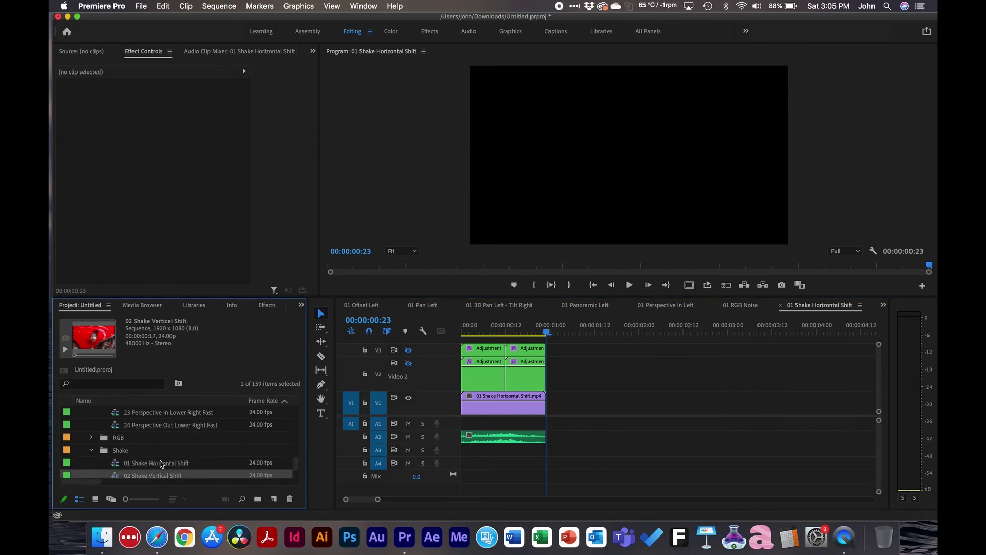
scroll(161, 464, "down", 2)
double_click(122, 463)
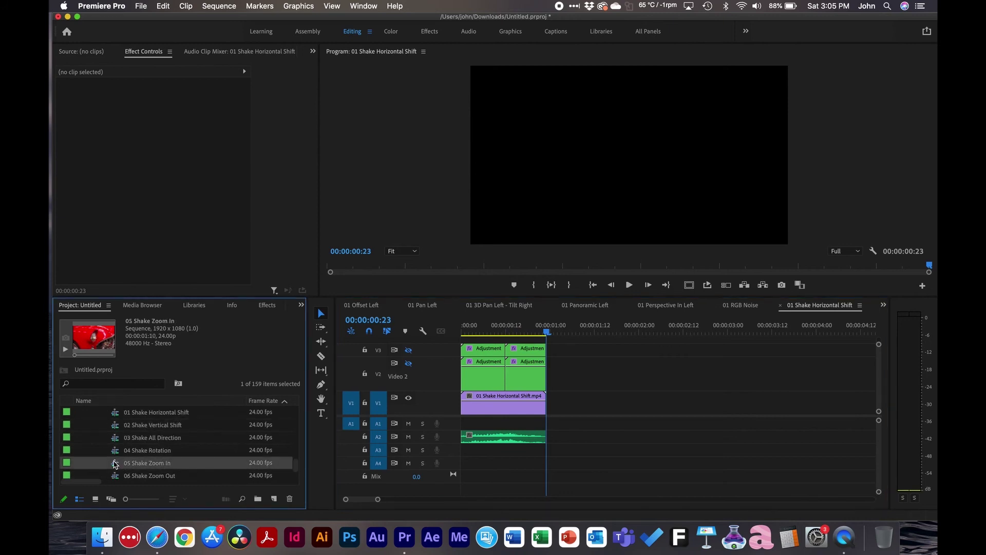
key("Home")
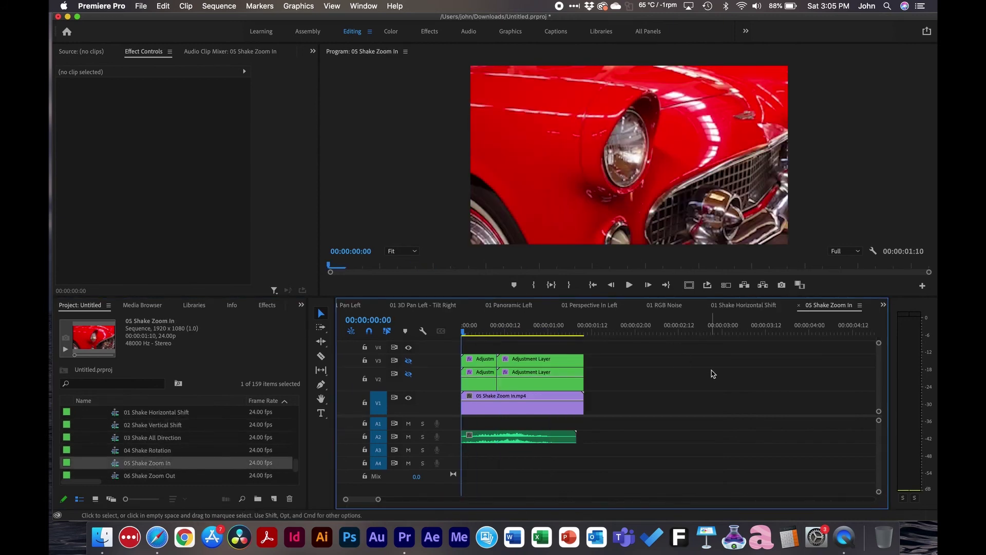
key("space")
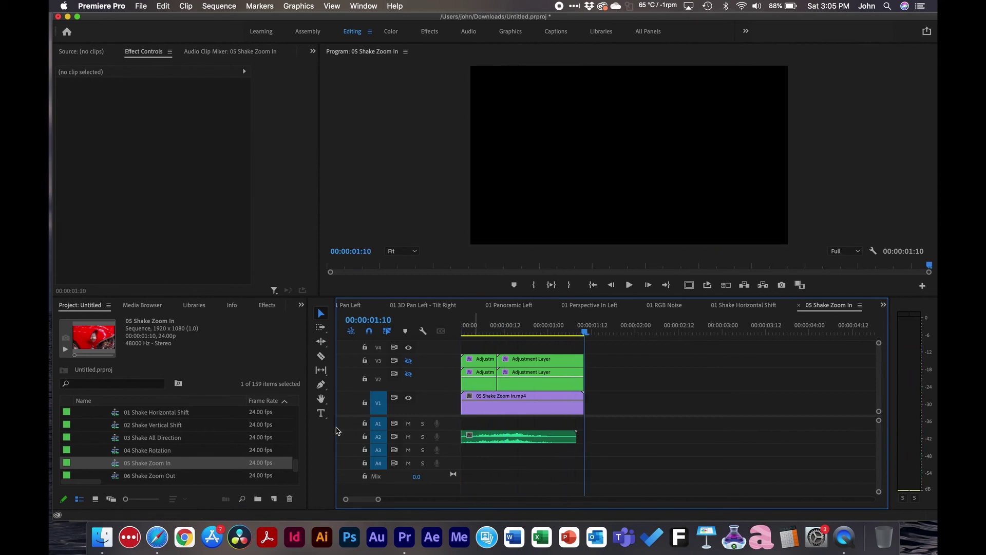
scroll(130, 426, "down", 4)
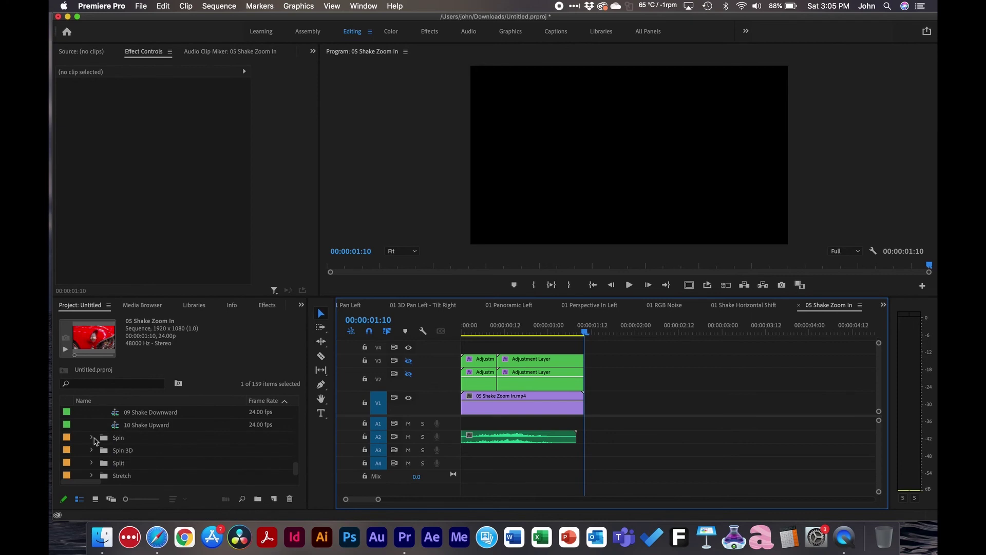
Play 01 Spin Right from Spin > 01 Normal, then collapse 01 Normal.
left_click(91, 437)
left_click(103, 450)
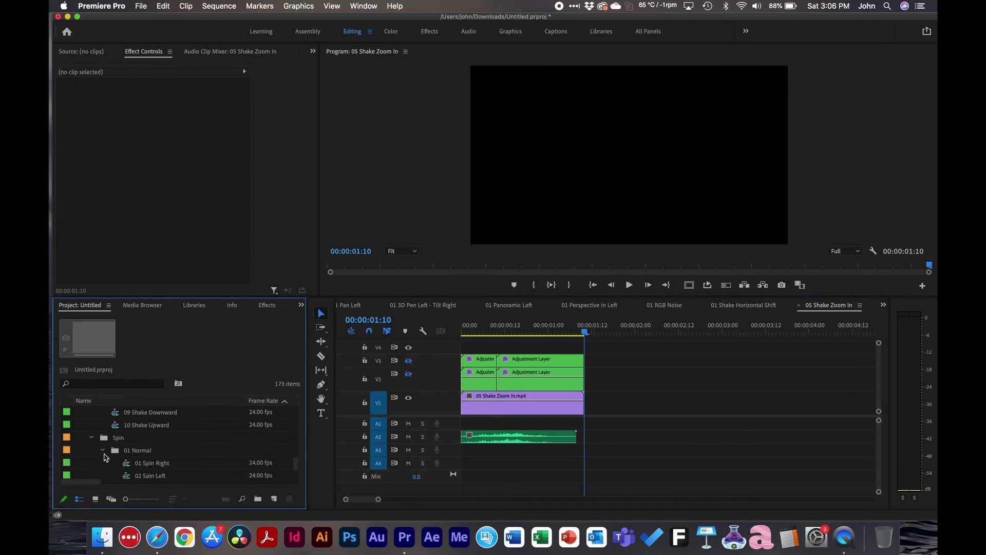
double_click(128, 465)
key("space")
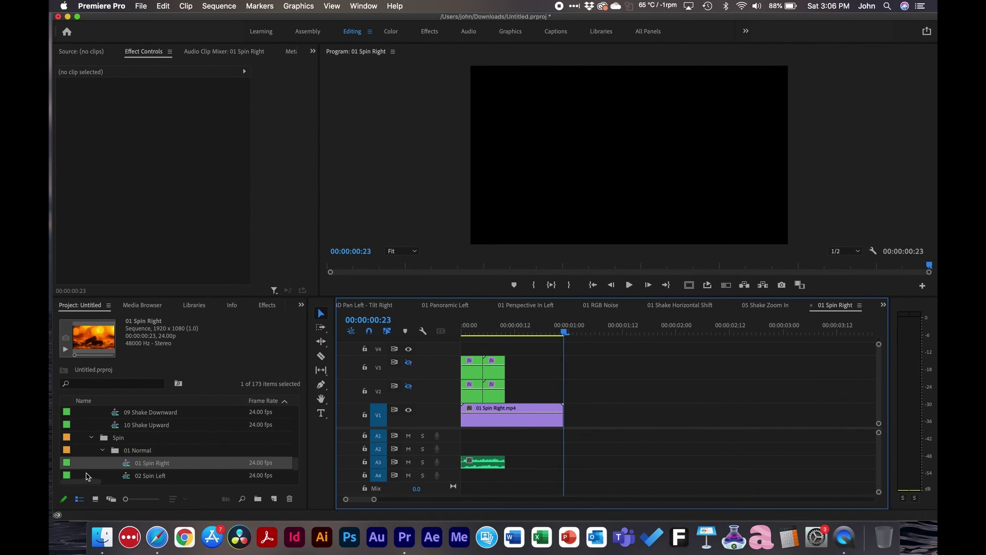
left_click(103, 450)
Play 01 Spin Right - Ease from 02 Easy Ease, then collapse the Spin folders.
left_click(104, 464)
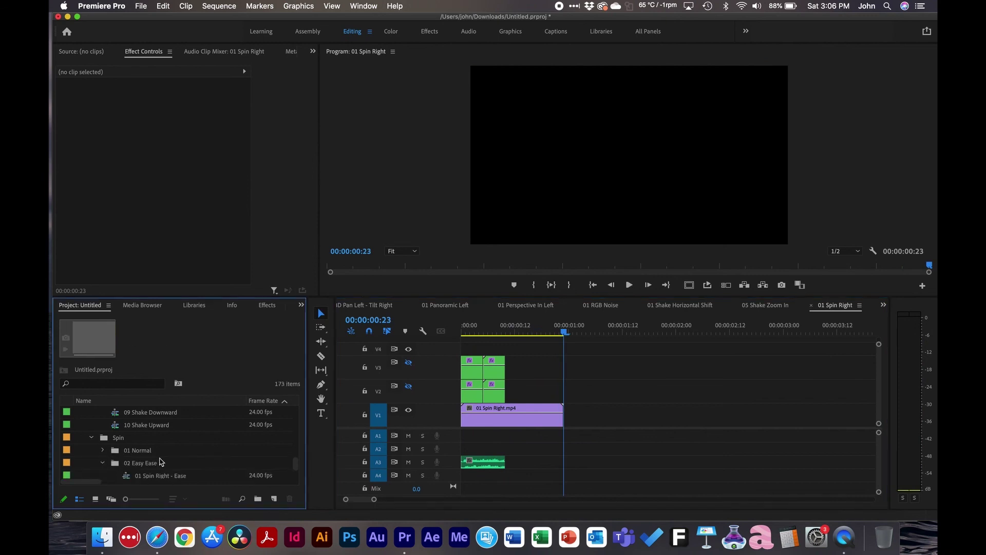
scroll(164, 462, "down", 2)
double_click(131, 452)
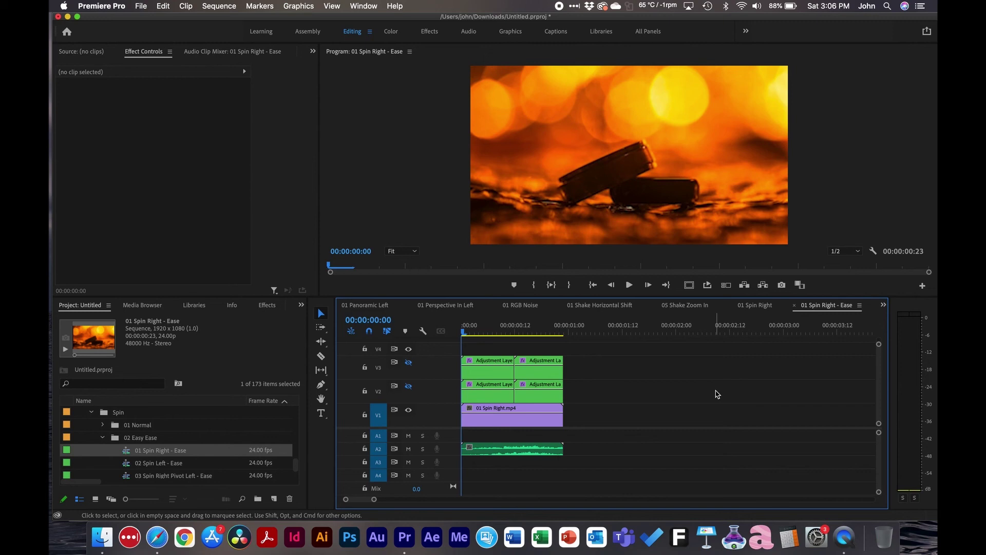
key("space")
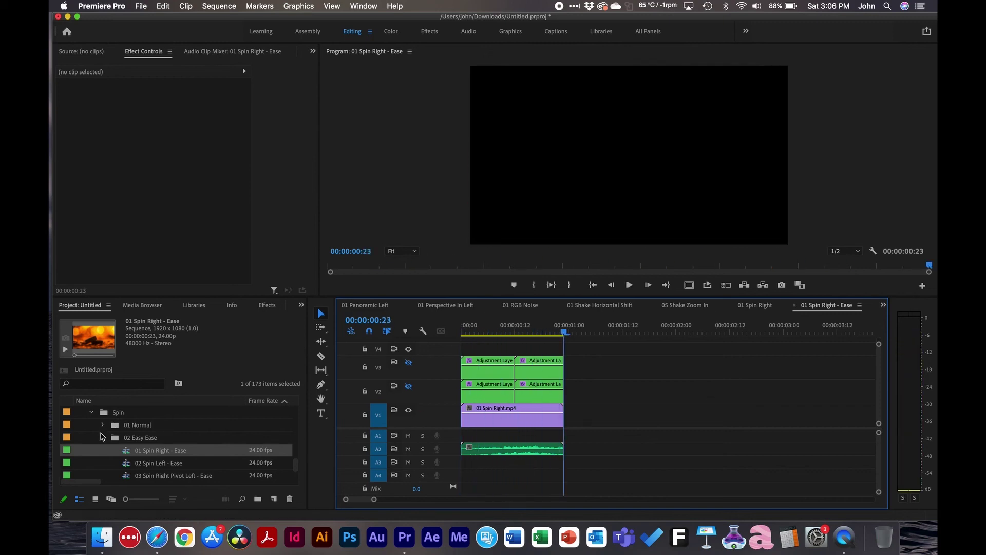
left_click(102, 437)
left_click(92, 412)
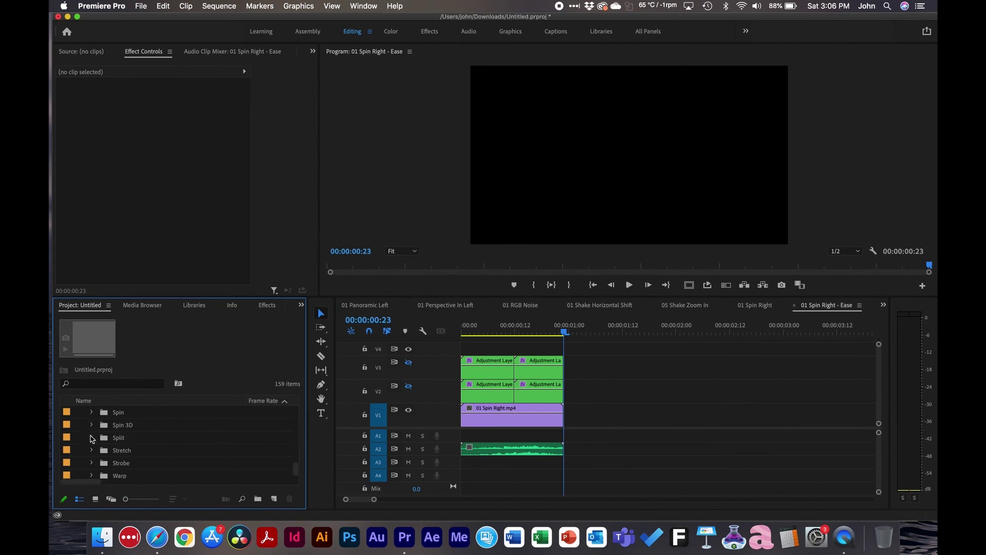
Play the 01 3D Spin Right - Tilt Top sequence from the Spin 3D folder.
left_click(92, 426)
double_click(115, 437)
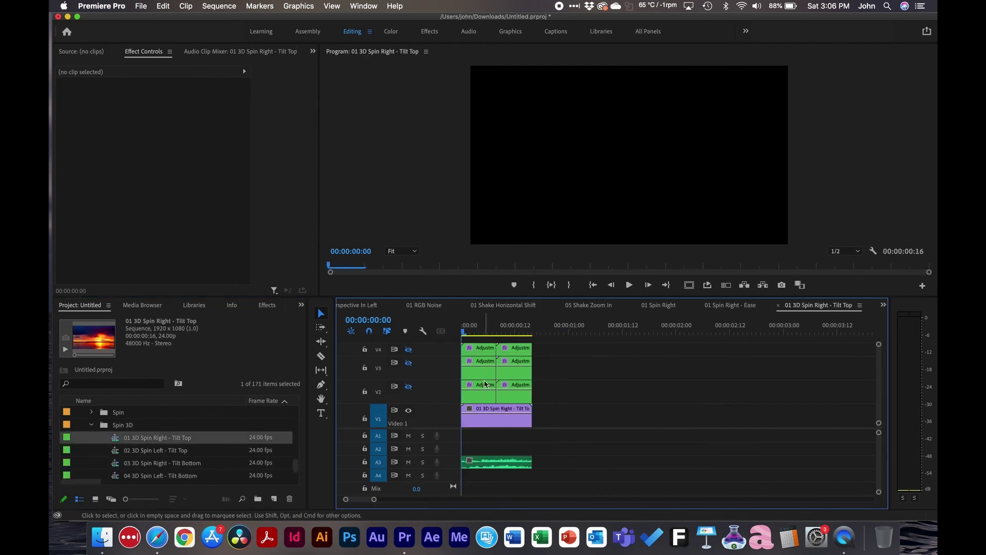
key("space")
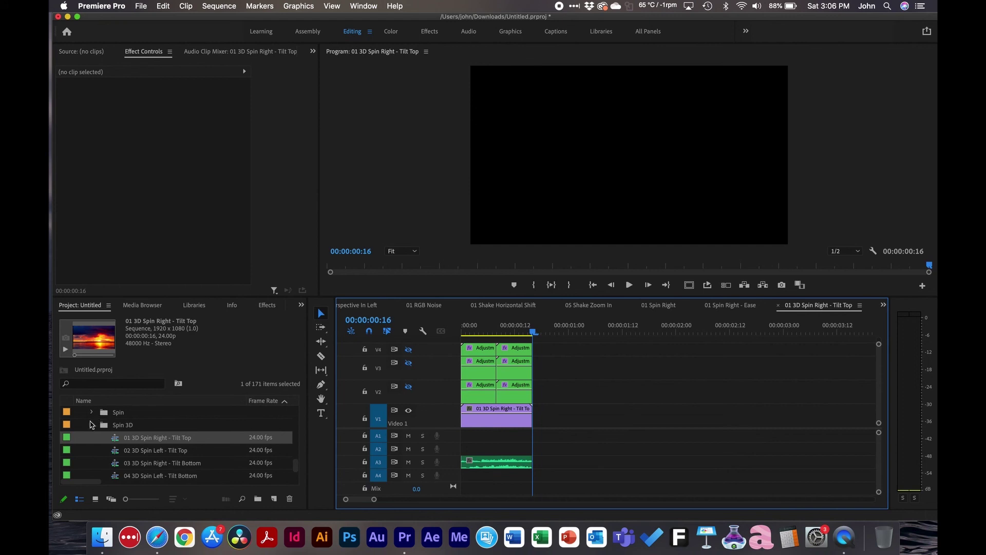
left_click(92, 424)
Play 01 Split 2 Horizontal from the Split folder, from its start to its end.
left_click(91, 438)
left_click(116, 452)
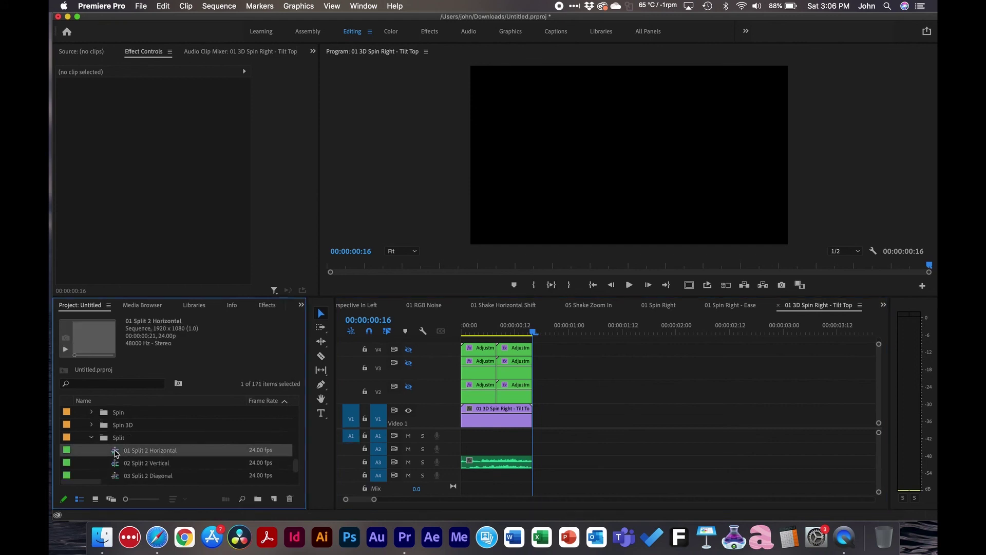
double_click(116, 451)
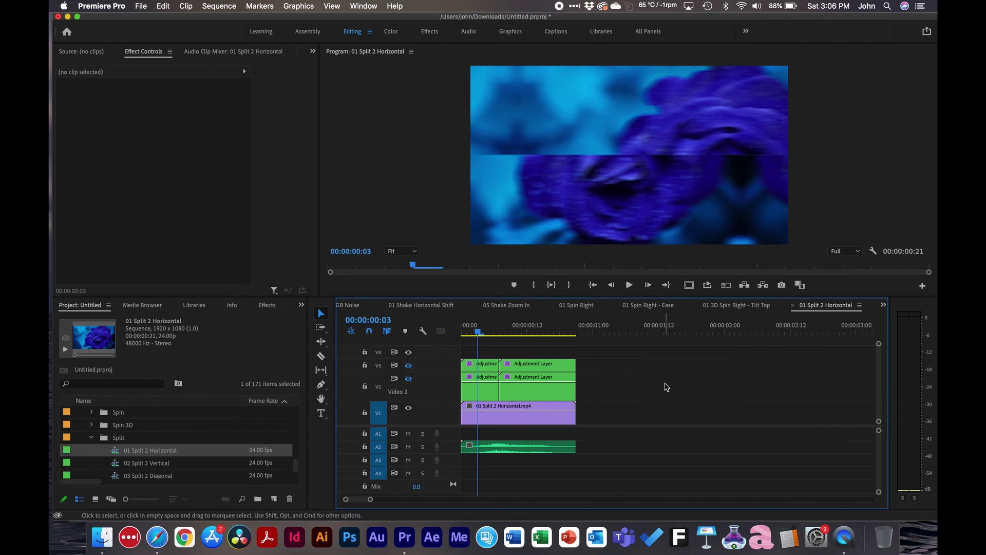
key("Up")
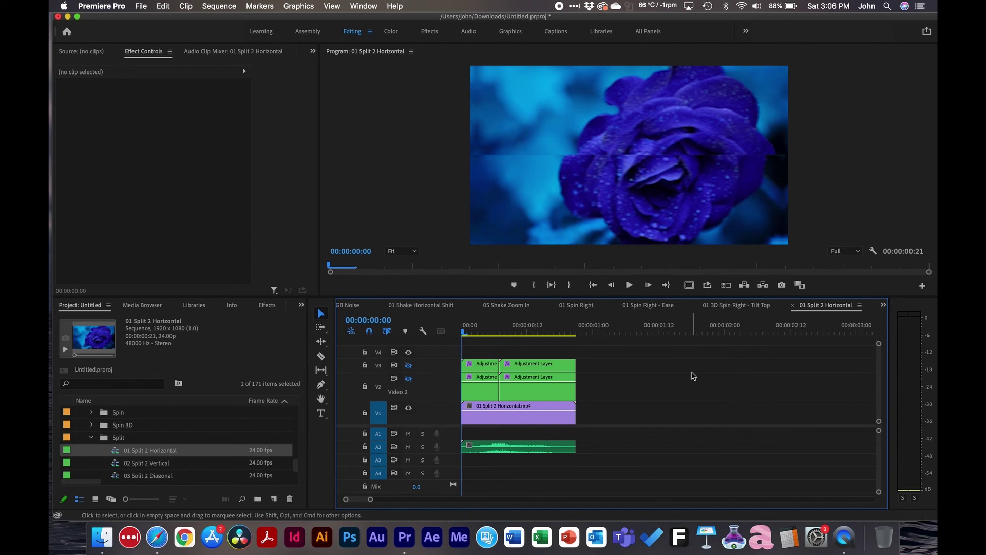
key("space")
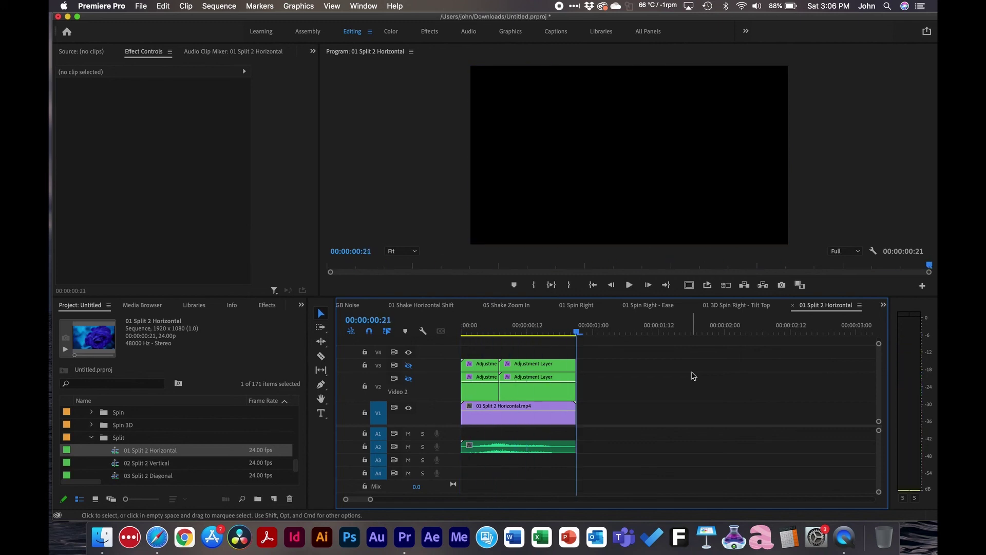
scroll(154, 435, "down", 3)
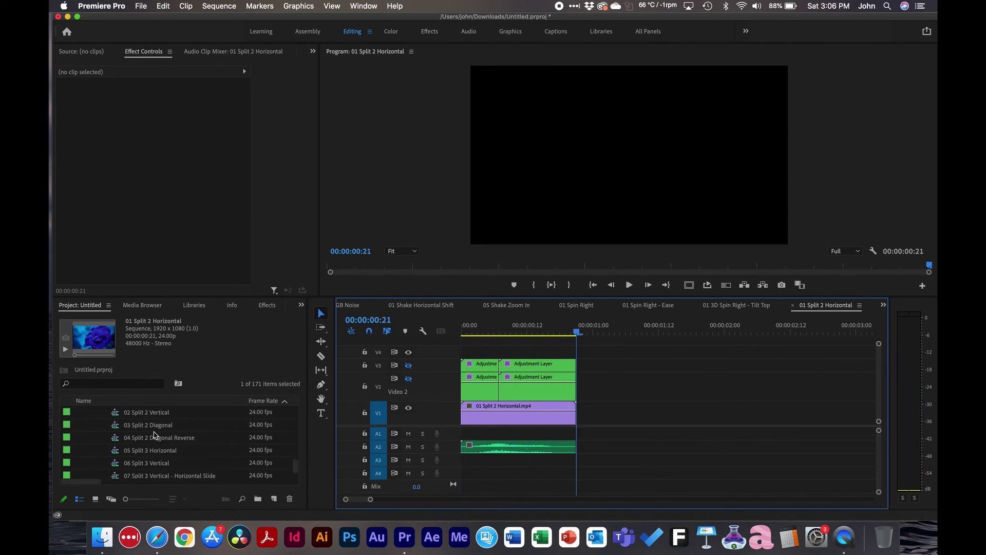
scroll(166, 440, "down", 5)
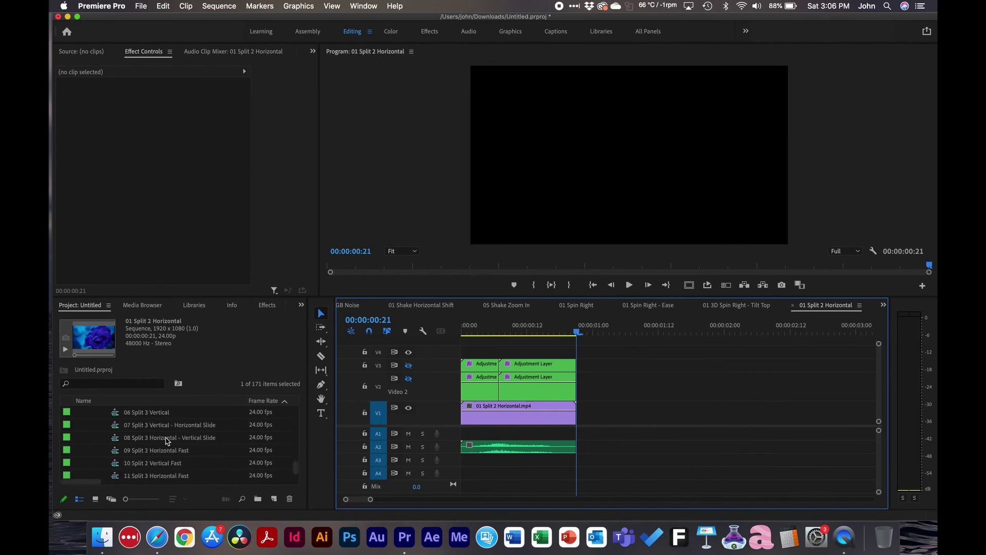
scroll(166, 441, "down", 3)
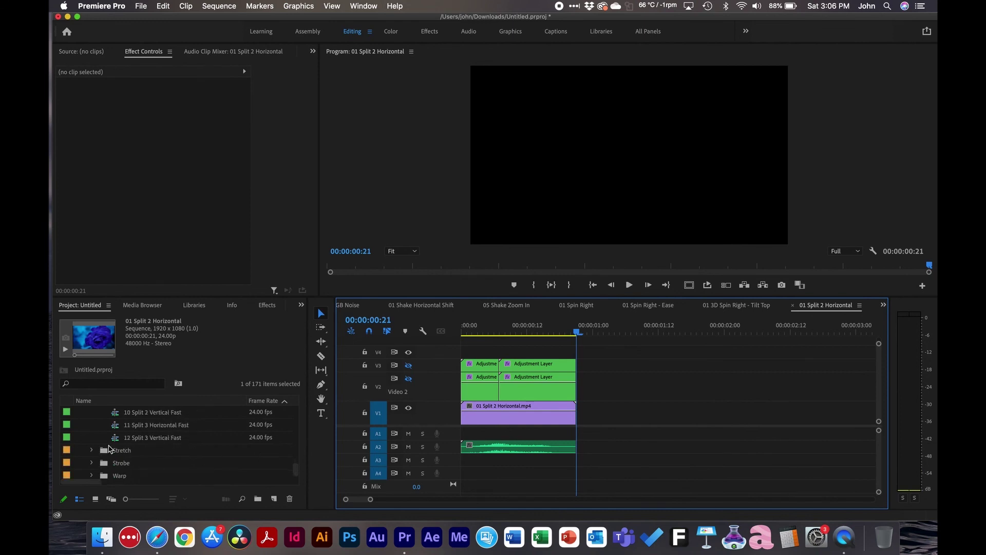
Play 01 Stretch Left from its start, then collapse the Stretch folder.
left_click(92, 450)
scroll(124, 446, "down", 2)
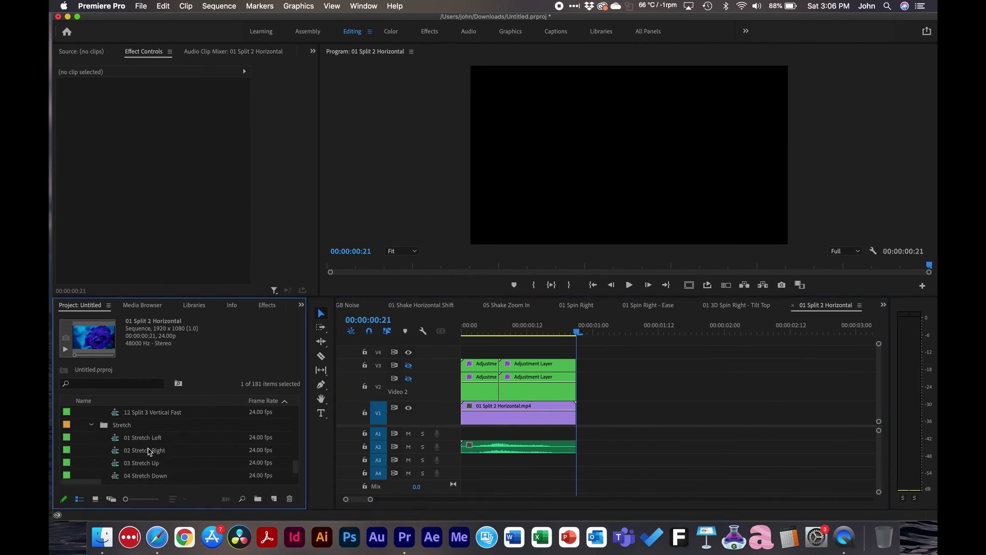
double_click(121, 440)
left_click_drag(540, 326, 440, 322)
key("space")
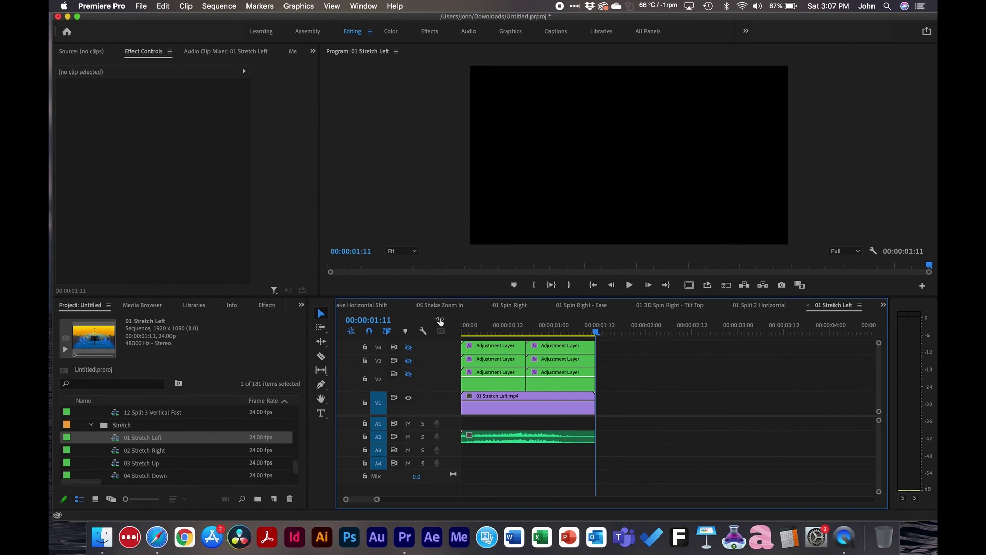
left_click(91, 426)
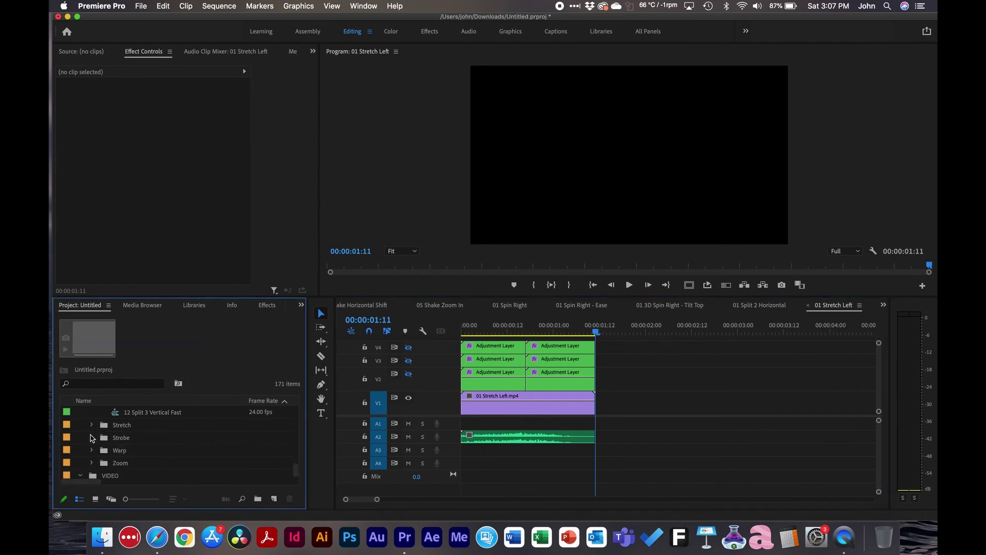
Play the 01 Strobe Left sequence from the Strobe folder.
left_click(91, 438)
double_click(119, 450)
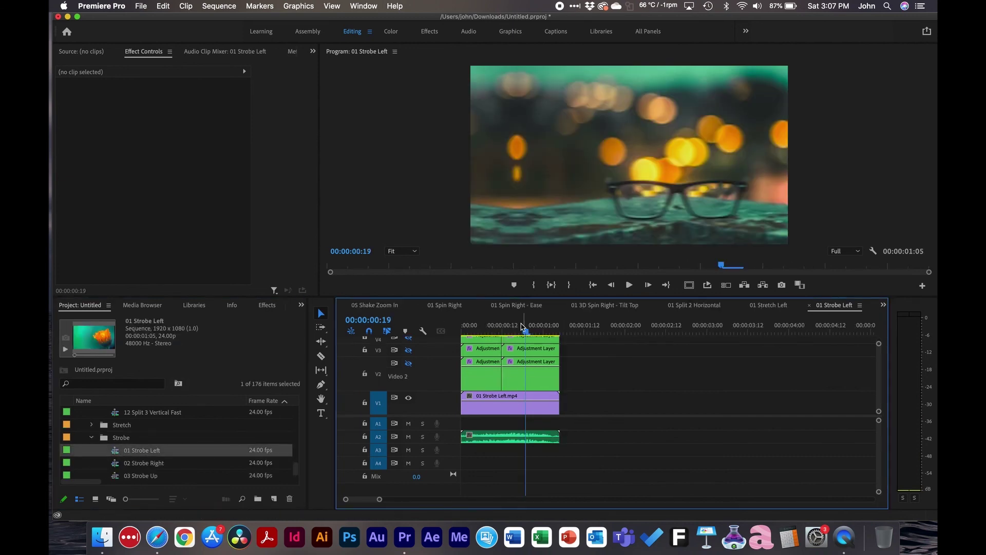
key("space")
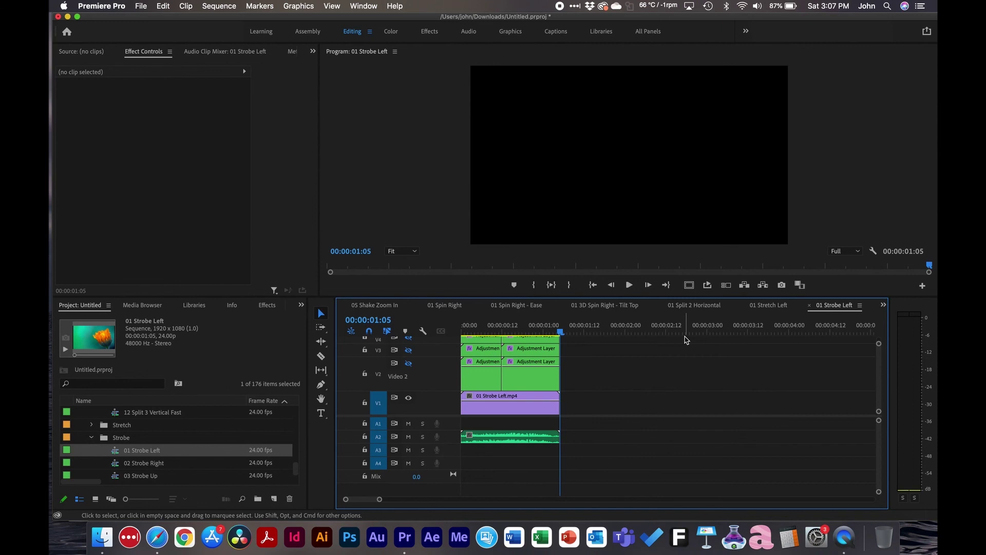
scroll(171, 459, "down", 2)
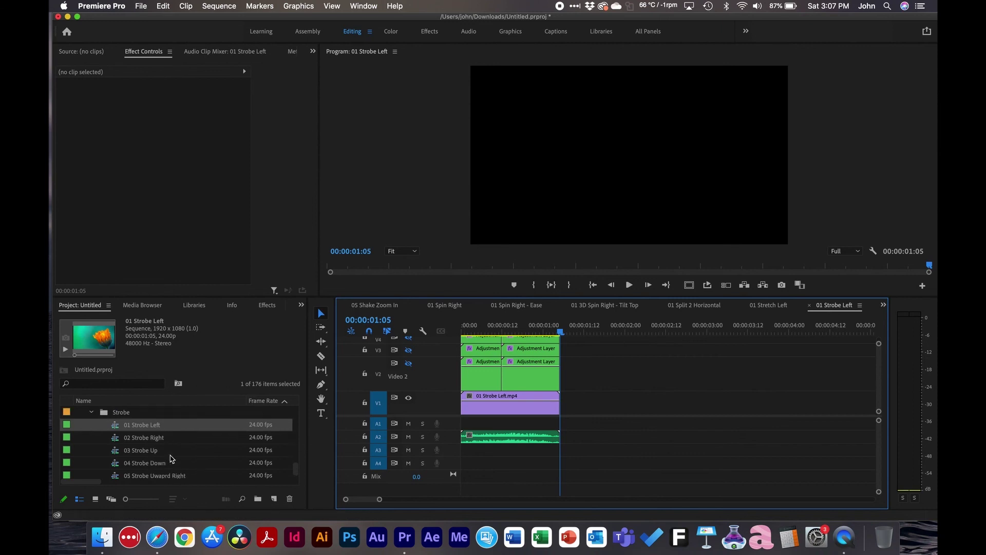
scroll(178, 469, "down", 2)
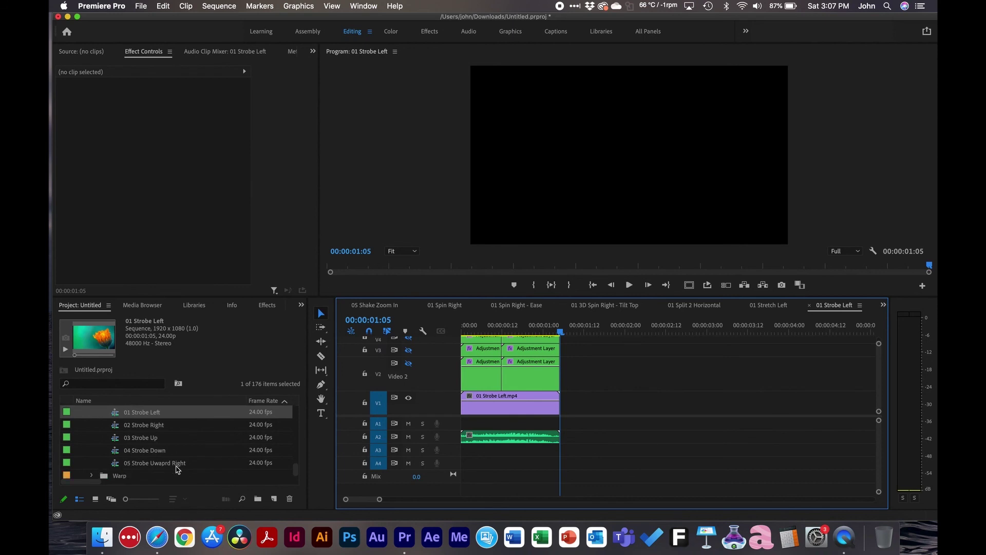
Expand the Warp bin and play the 01 Warp Left sequence from its start.
left_click(91, 463)
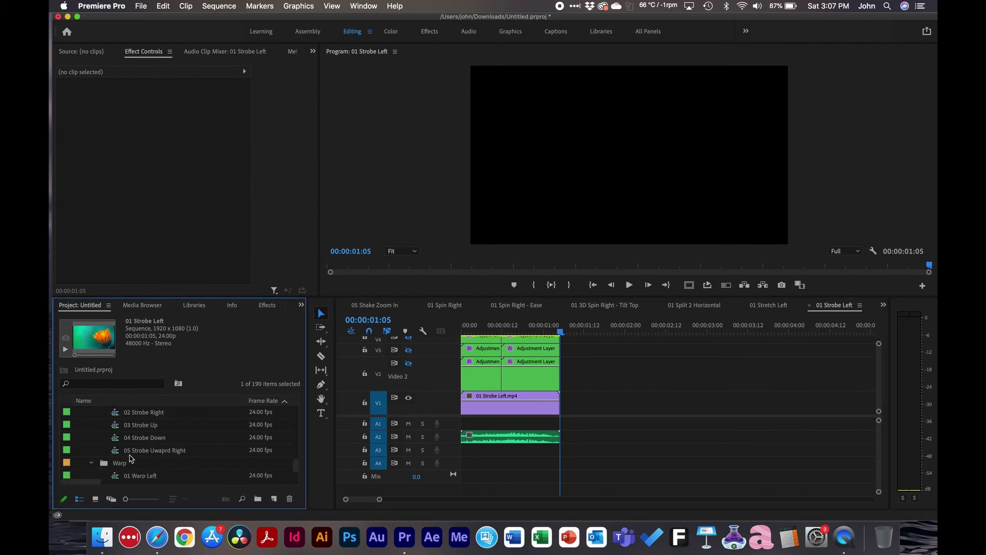
double_click(140, 450)
key("Home")
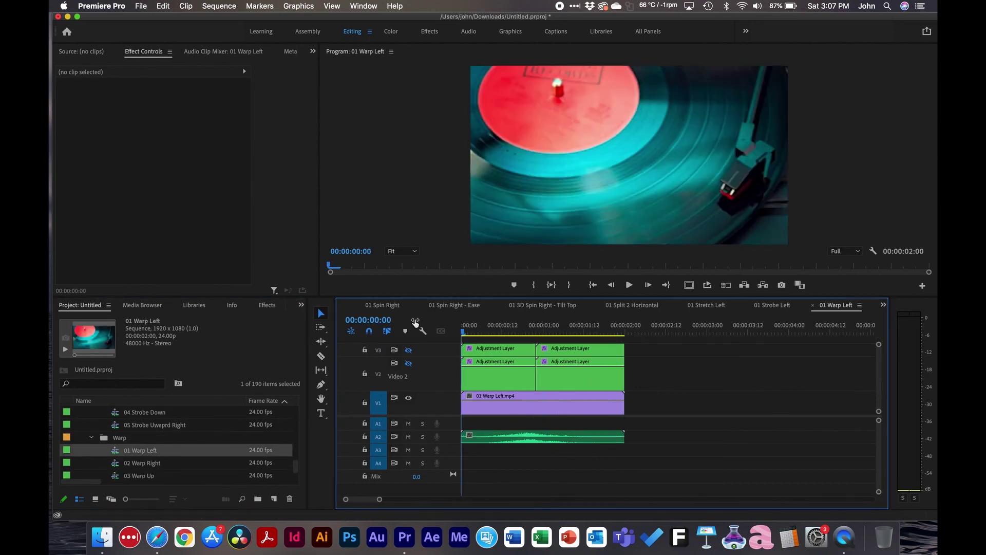
key("space")
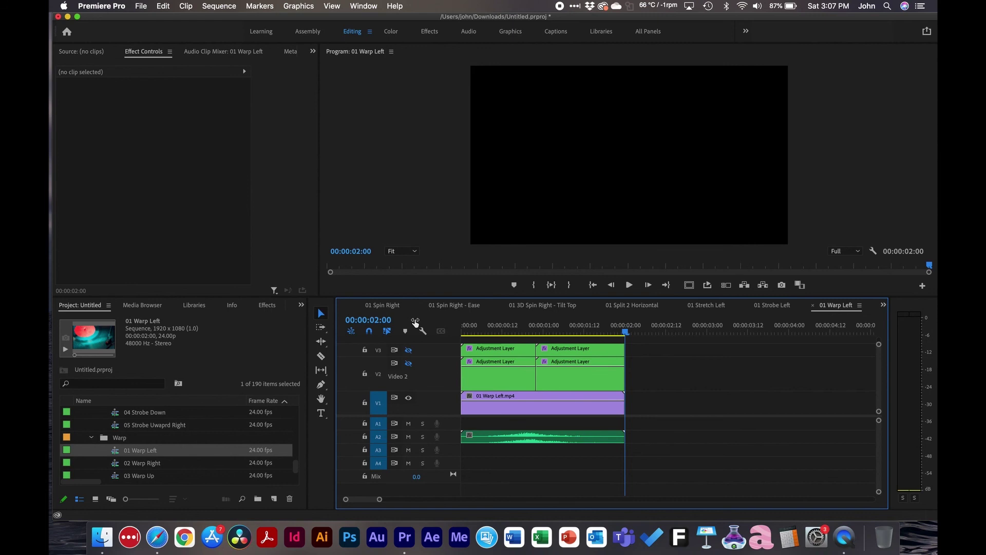
Open the 04 Warp Down sequence and play it through.
scroll(175, 433, "down", 3)
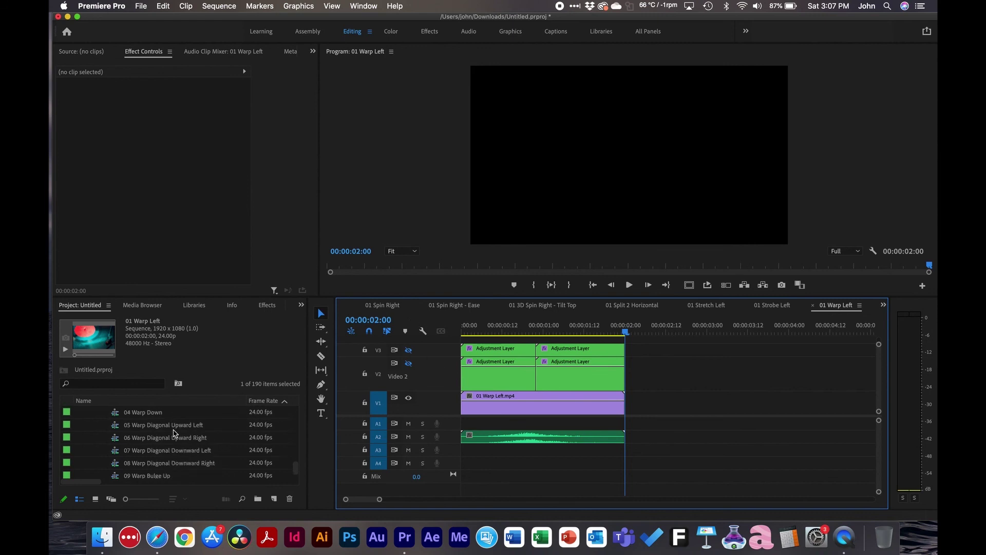
scroll(174, 433, "up", 1)
double_click(117, 437)
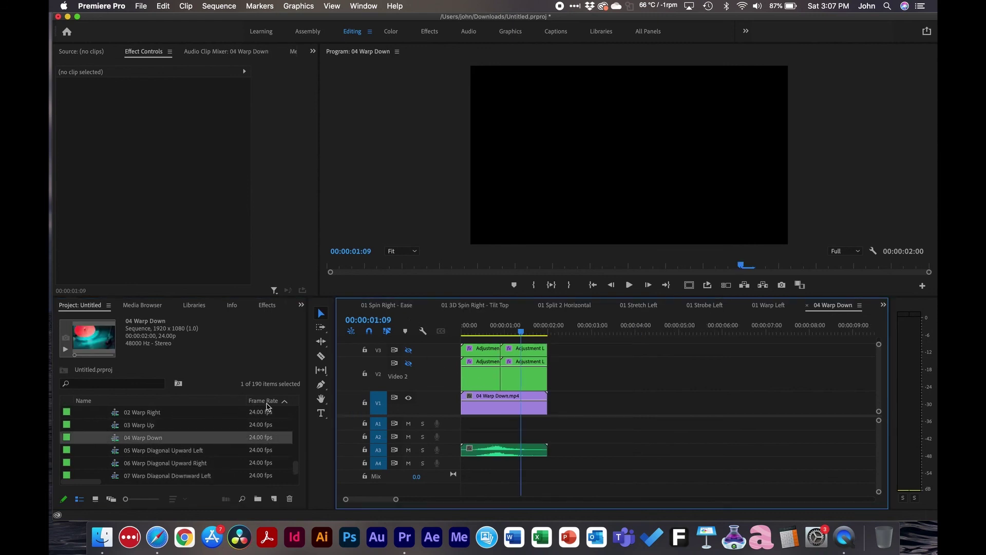
key("space")
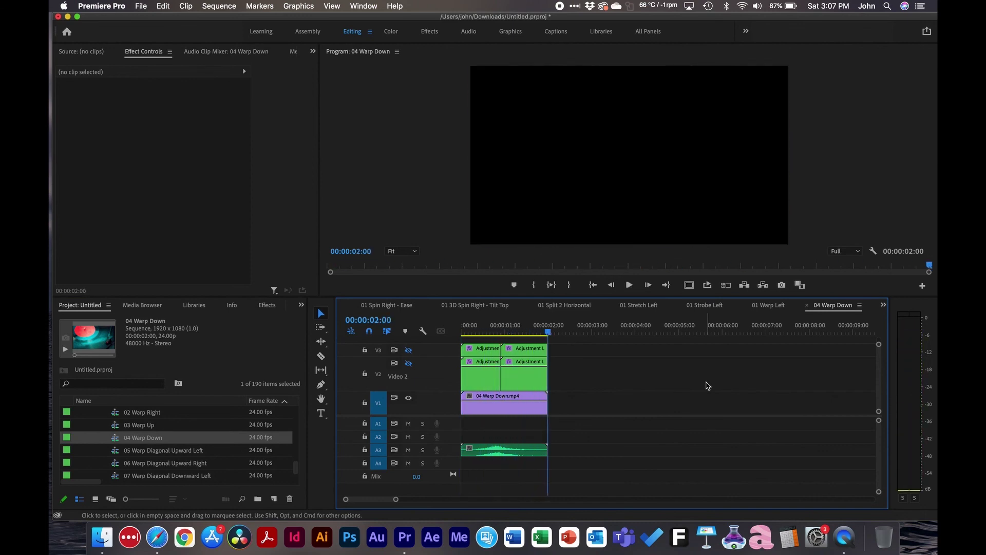
scroll(201, 431, "down", 4)
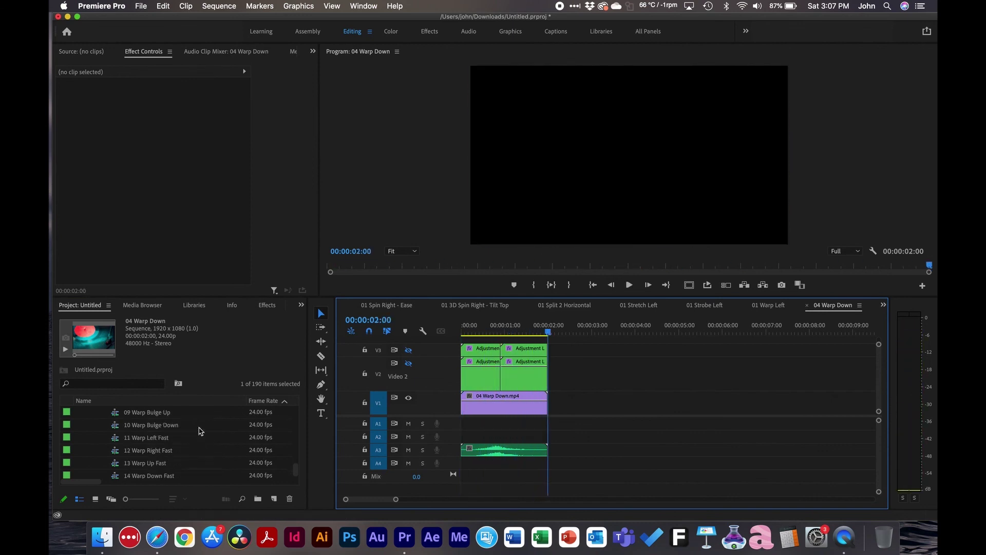
scroll(201, 430, "down", 2)
Expand the Zoom bin and play the 01 Zoom In sequence from the start.
left_click(92, 438)
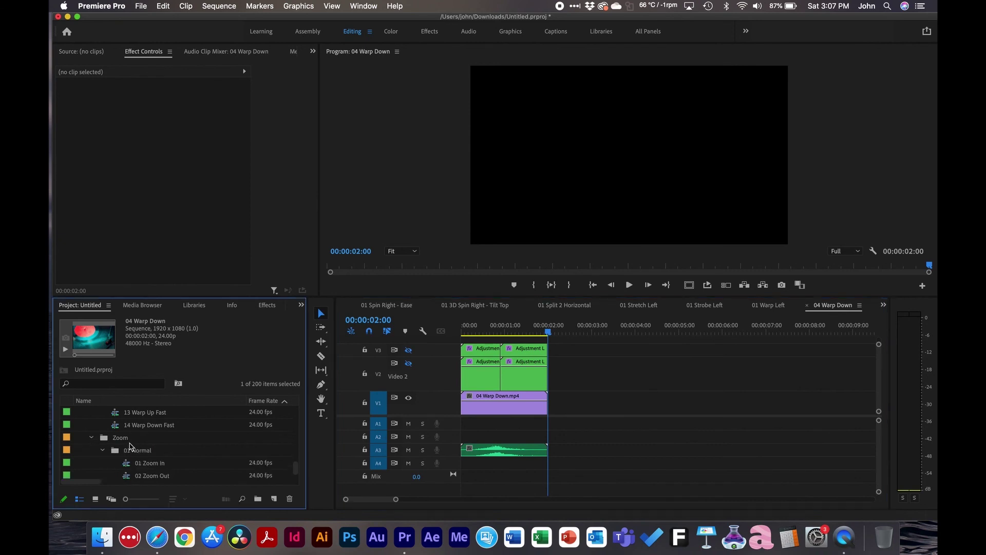
double_click(128, 463)
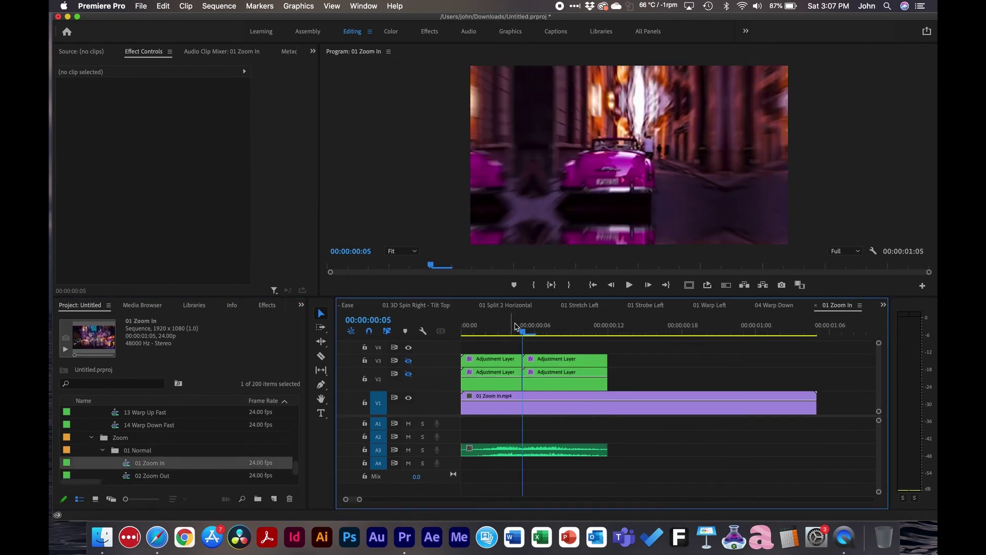
key("Home")
key("space")
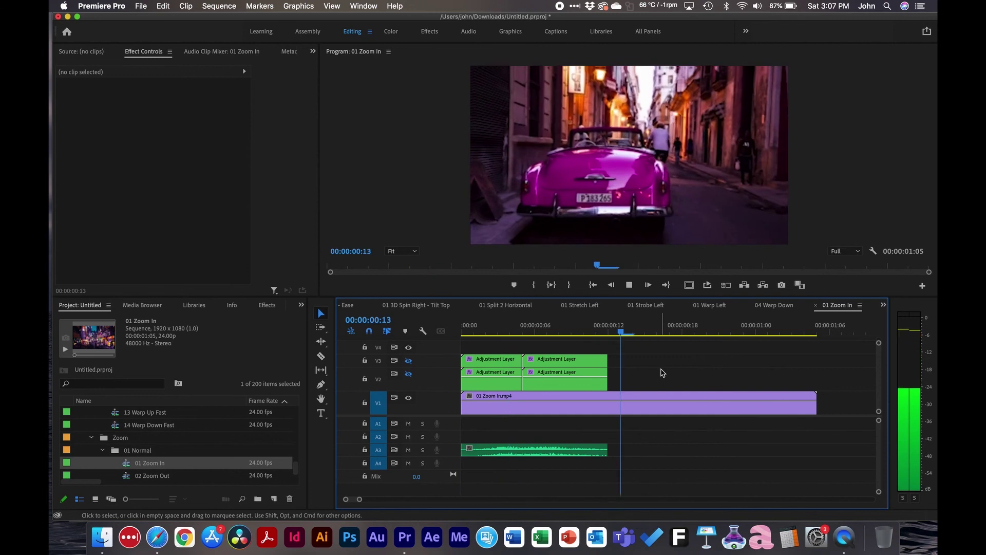
scroll(127, 447, "down", 2)
scroll(128, 447, "down", 2)
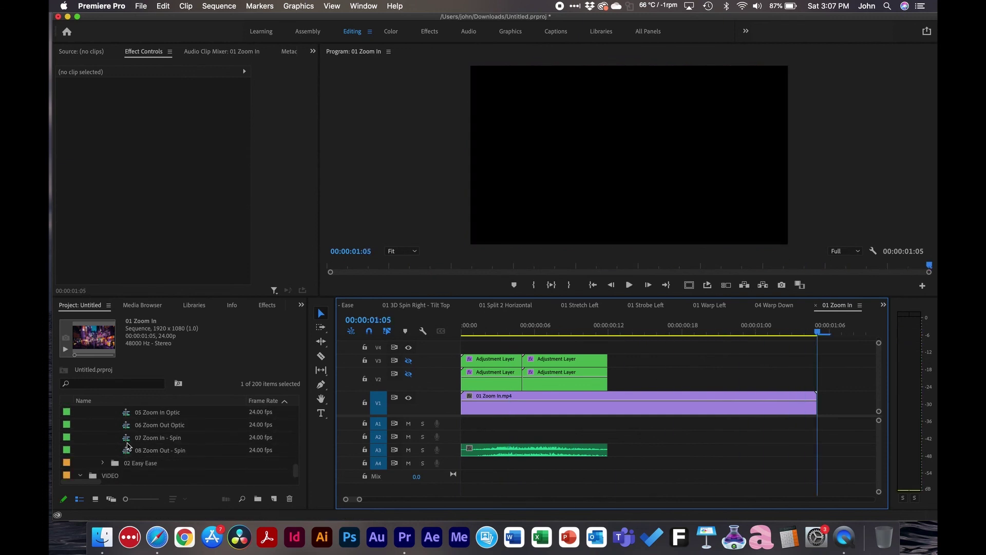
From the 02 Easy Ease folder, play 01 Zoom In Ease from its start to the end.
left_click(105, 453)
scroll(166, 454, "down", 2)
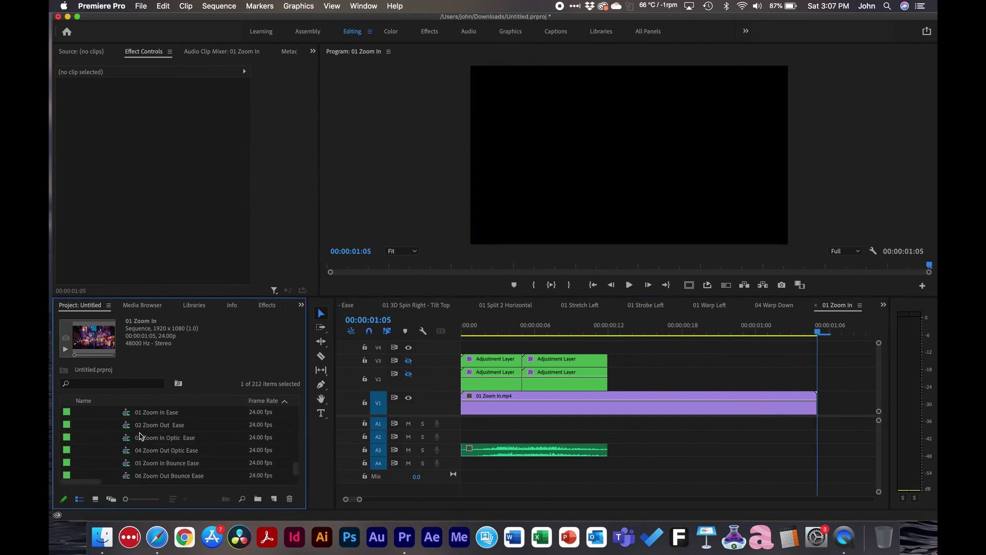
double_click(131, 415)
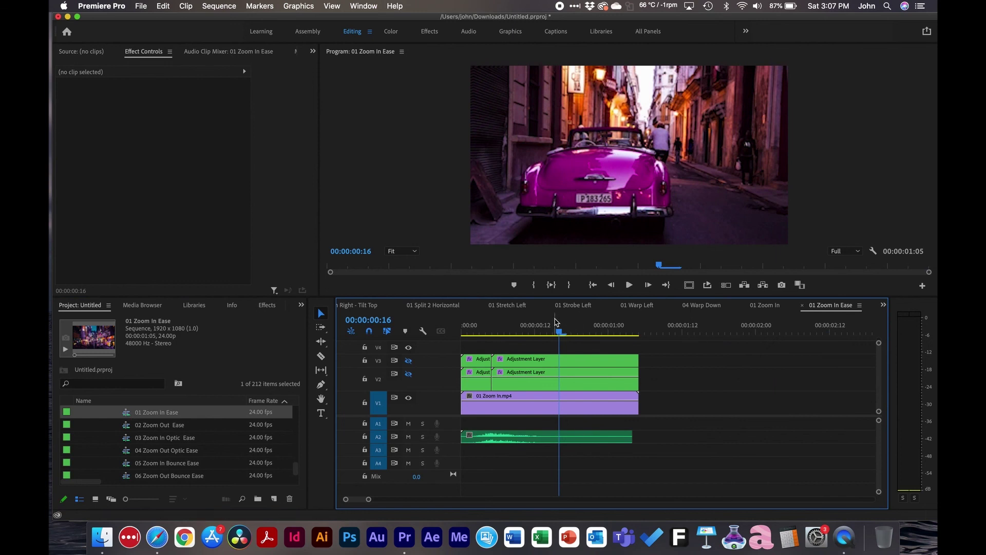
left_click_drag(557, 324, 492, 324)
left_click(463, 323)
key("space")
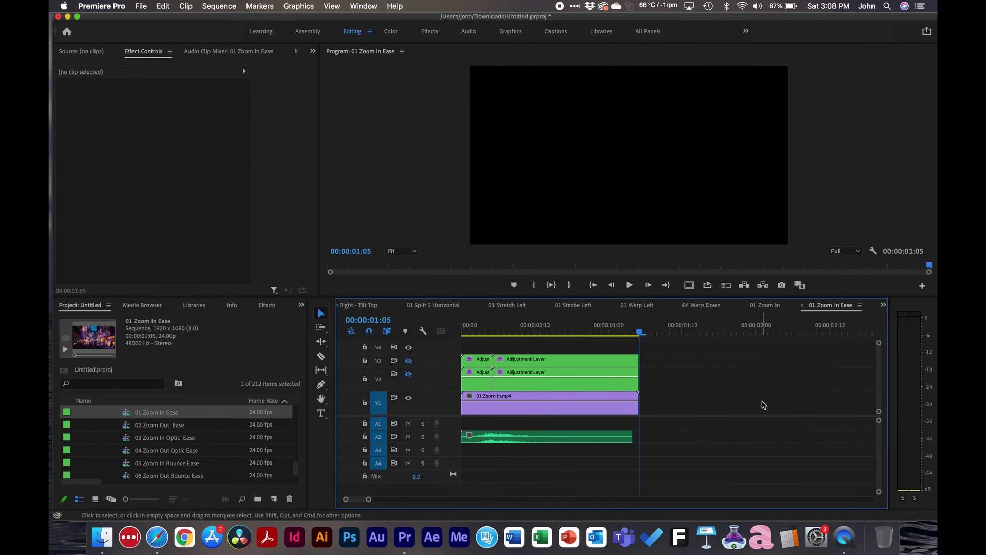
scroll(195, 420, "down", 5)
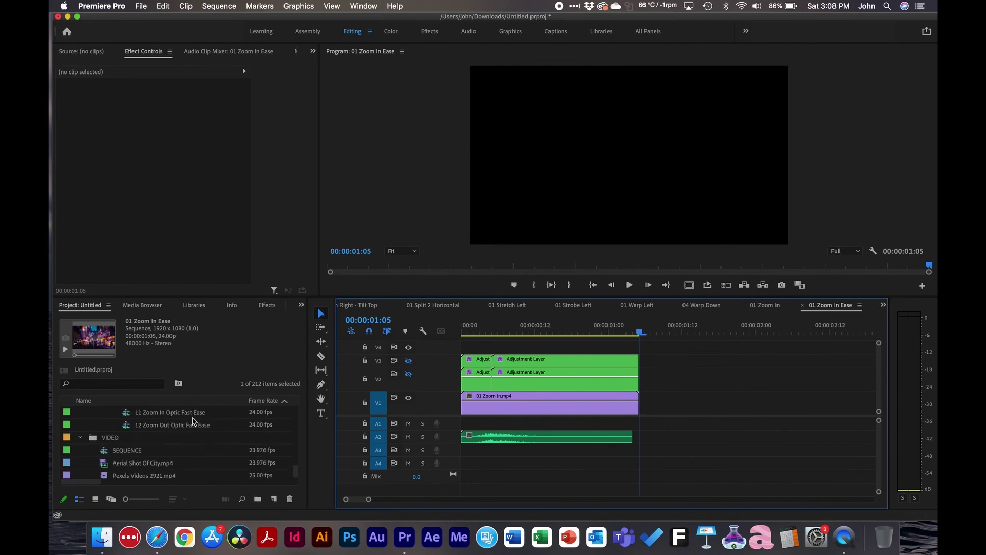